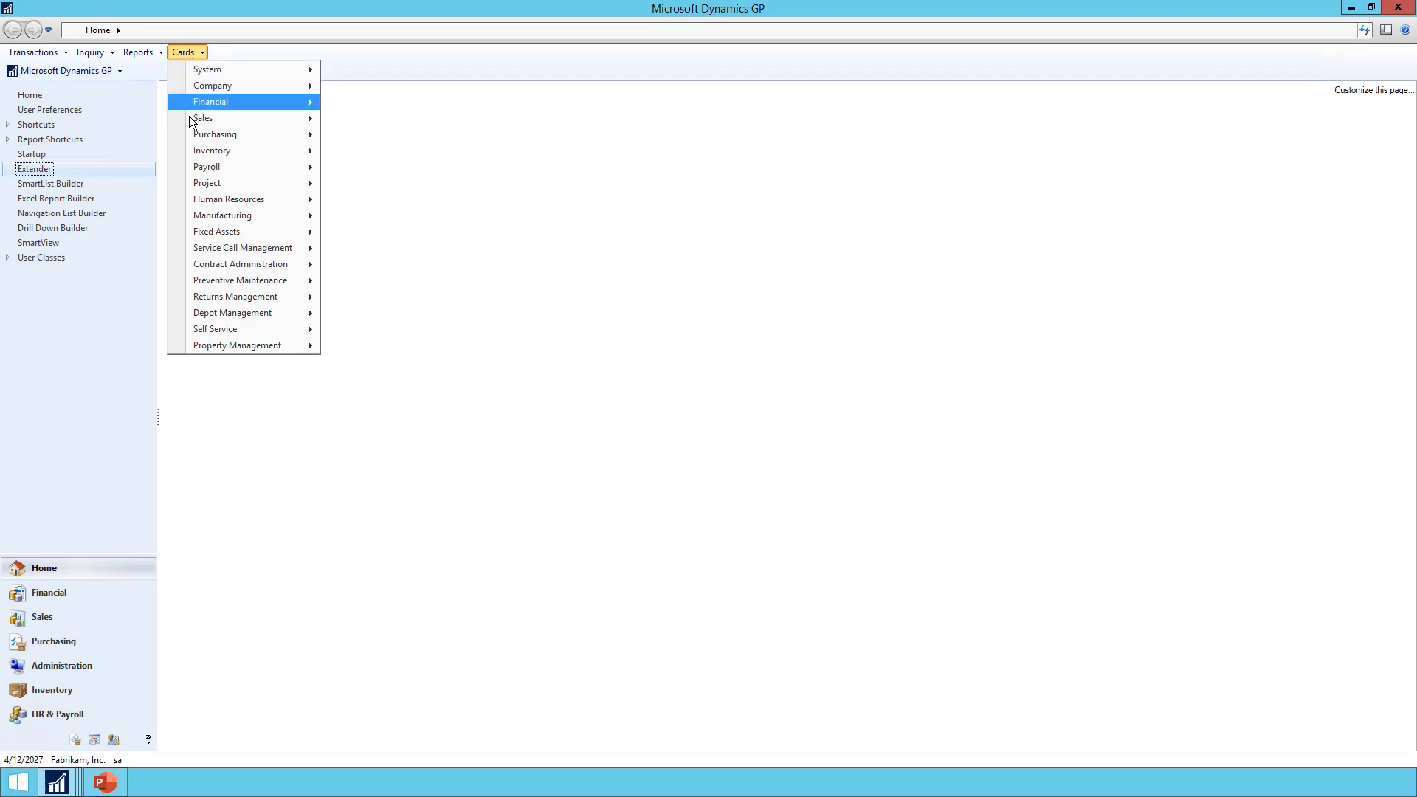
Open Customer Address Maintenance from Cards > Sales > Addresses, review it, and close it
{"action": "mouse_move", "coordinate": [189, 118]}
{"action": "left_click", "coordinate": [385, 155]}
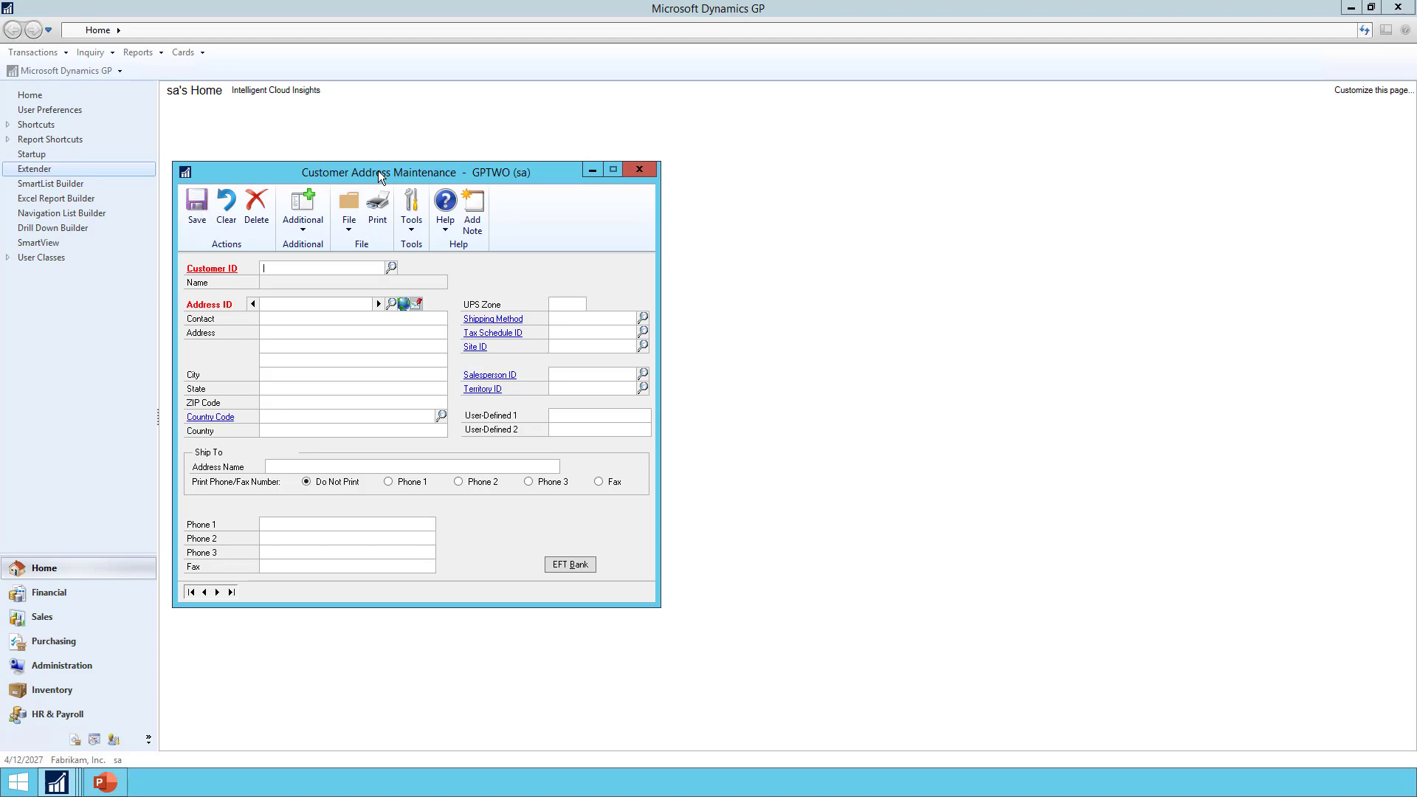
{"action": "left_click", "coordinate": [639, 170]}
Start a new Extender window with ID CUST_SHIP_DEMO and description Customer Shipping
{"action": "mouse_move", "coordinate": [57, 782]}
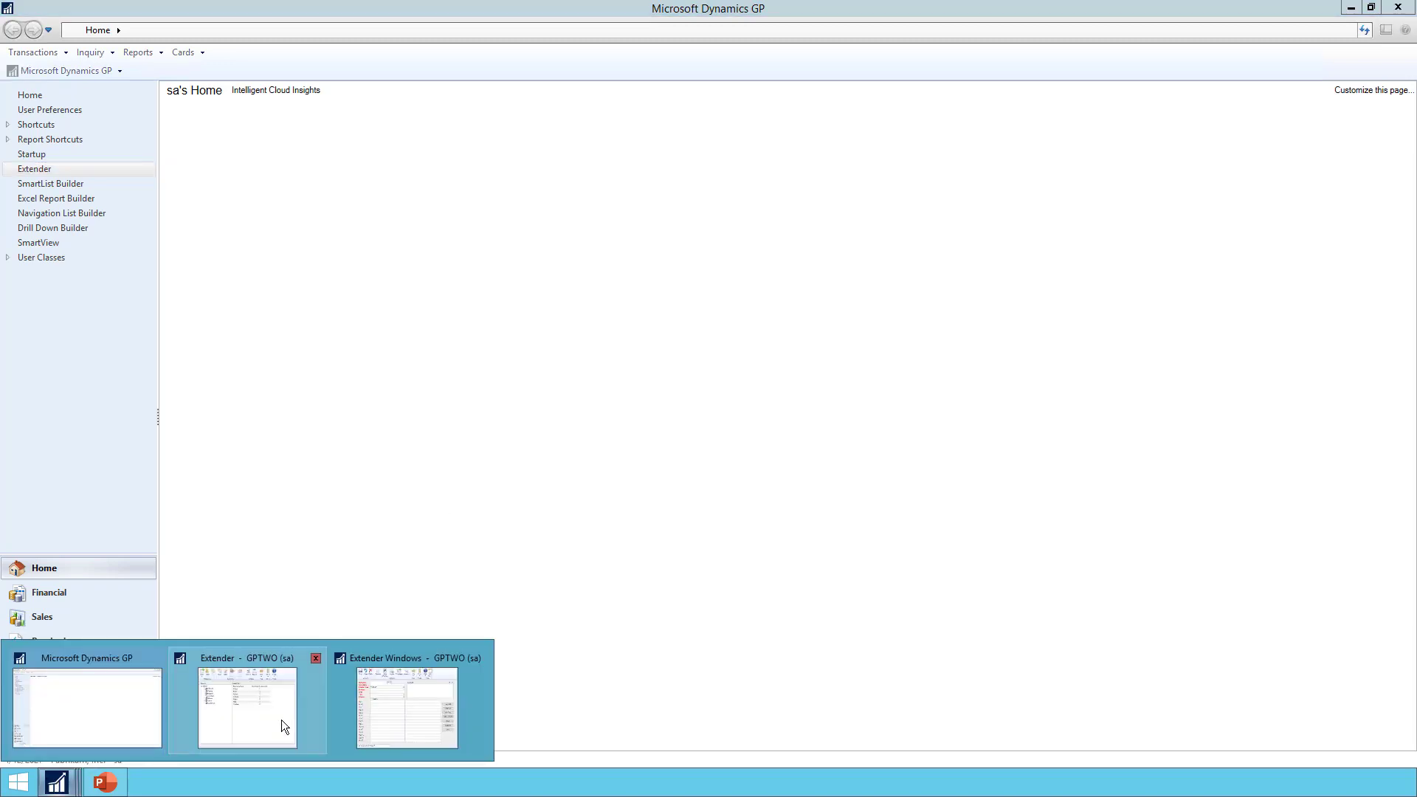
{"action": "left_click", "coordinate": [410, 714]}
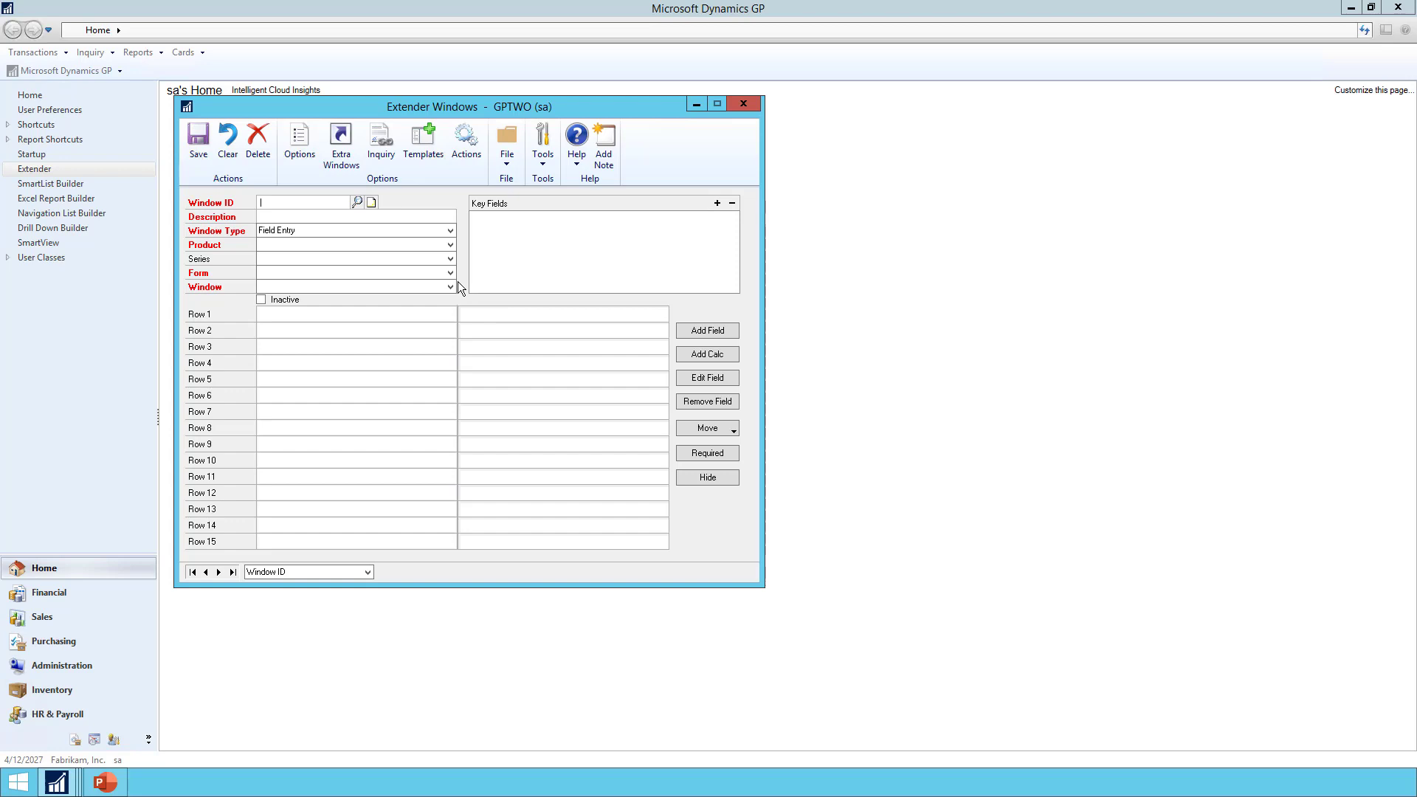
{"action": "type", "text": "CUST"}
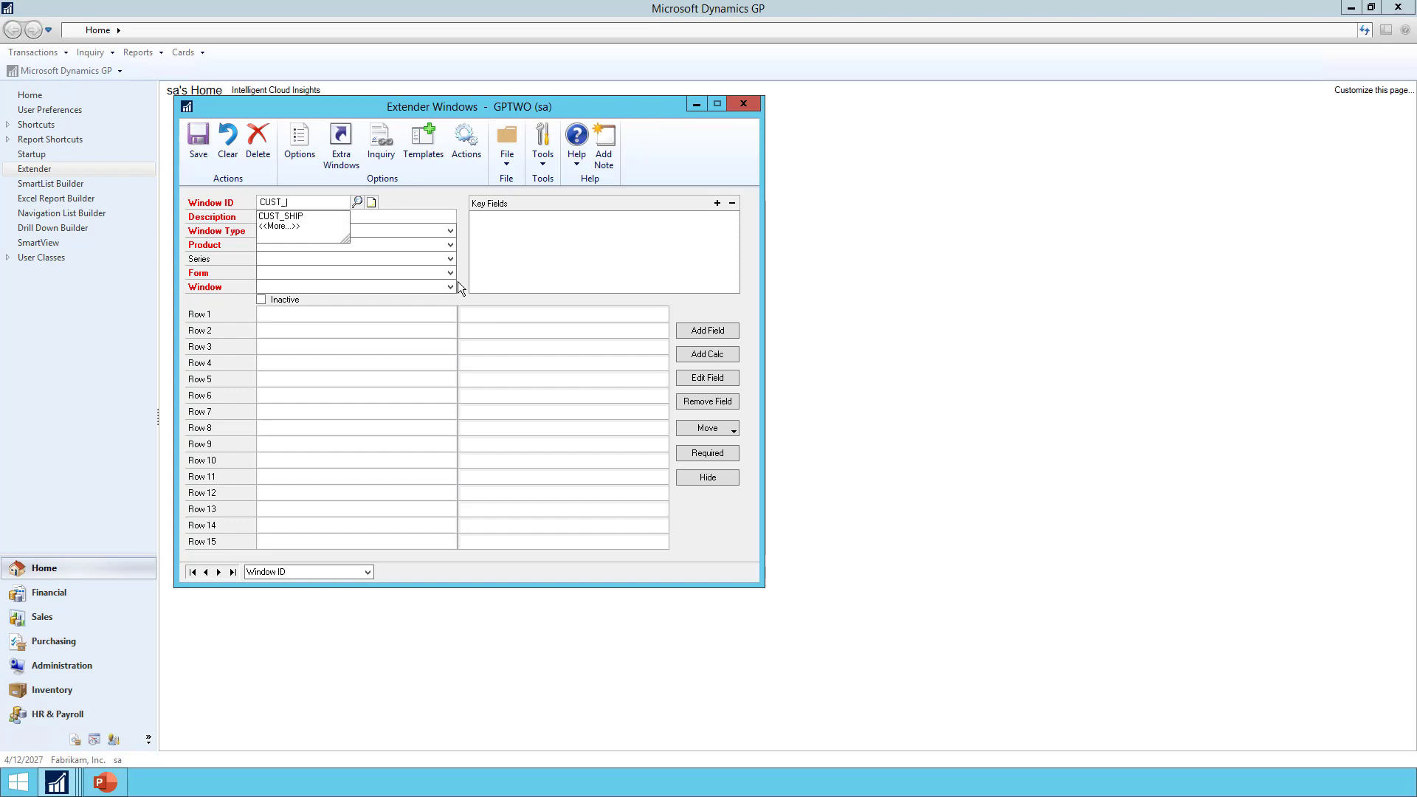
{"action": "type", "text": "_SHIP_"}
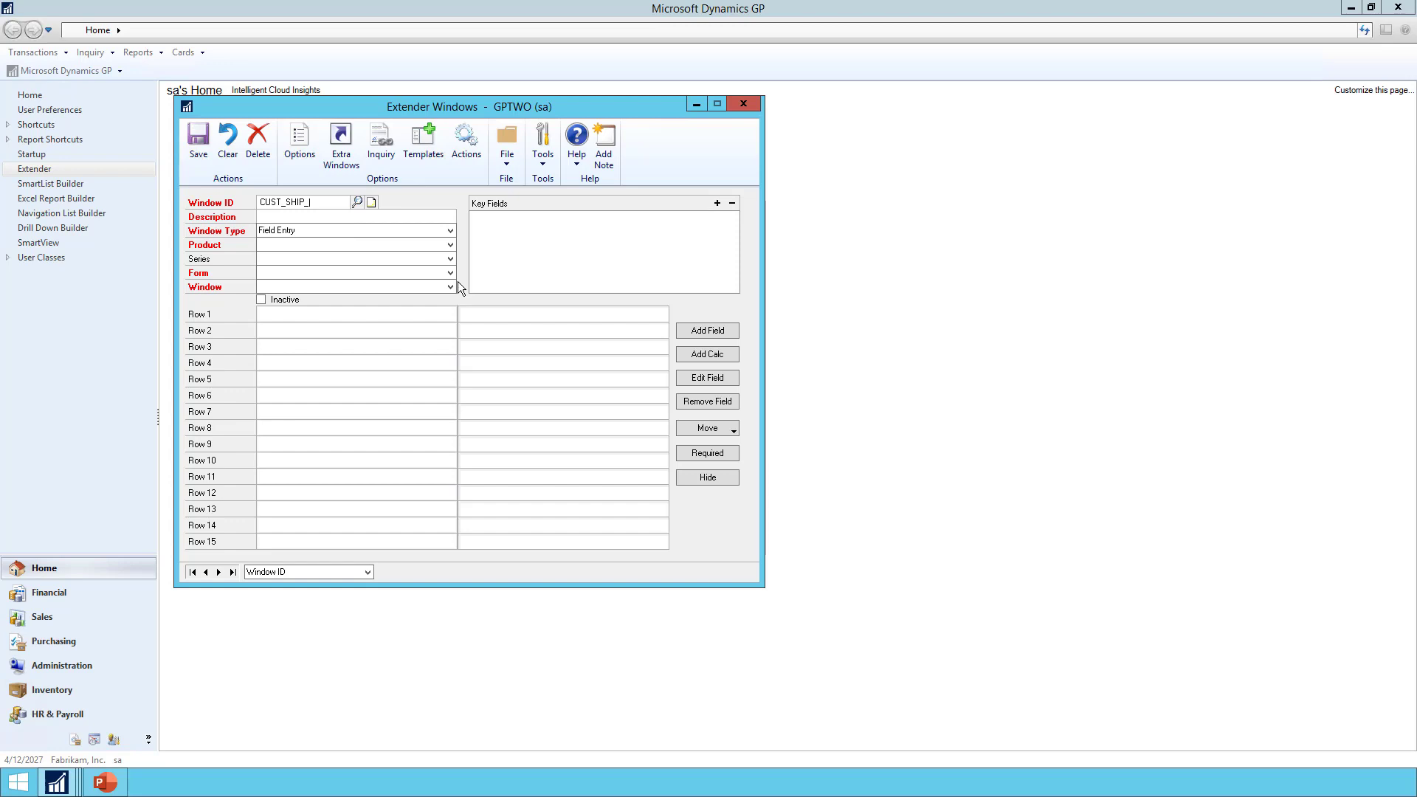
{"action": "type", "text": "DEMO"}
{"action": "key", "text": "Tab"}
{"action": "type", "text": "Customer Sh"}
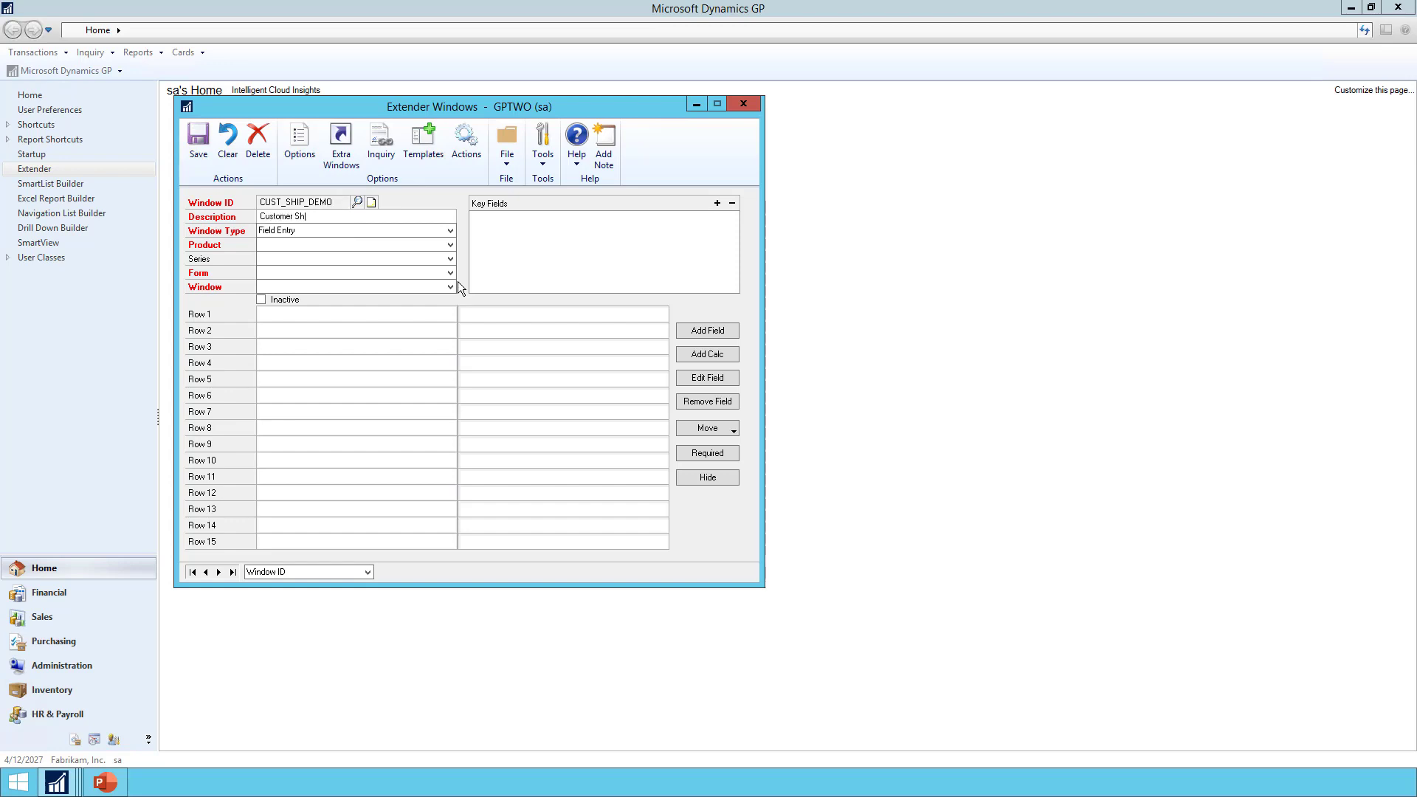
{"action": "type", "text": "ipping"}
{"action": "key", "text": "Tab"}
{"action": "key", "text": "Tab"}
Set product Microsoft Dynamics GP, series Sales, and form Customer Address Maintenance
{"action": "left_click", "coordinate": [331, 242]}
{"action": "left_click", "coordinate": [326, 252]}
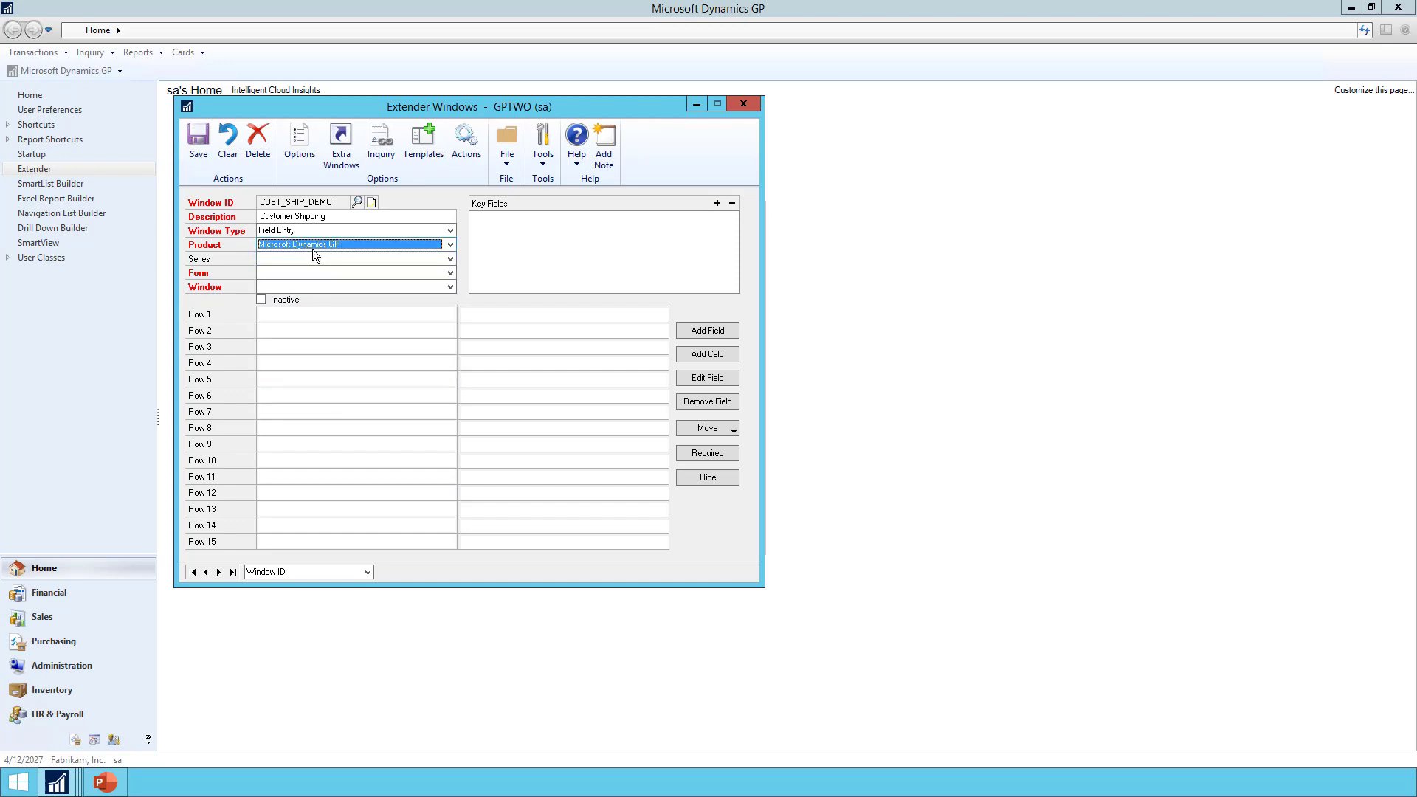
{"action": "left_click", "coordinate": [309, 255]}
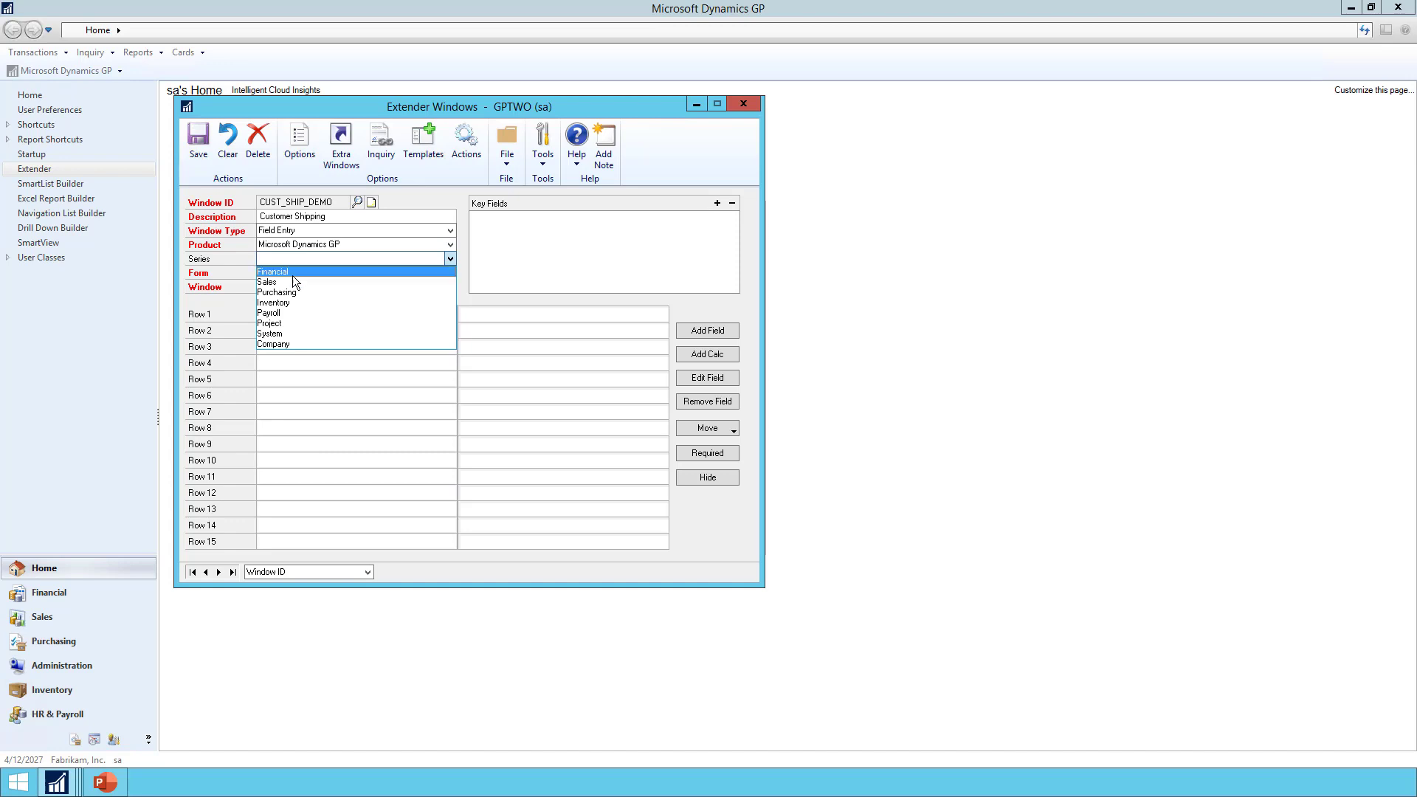
{"action": "left_click", "coordinate": [288, 281]}
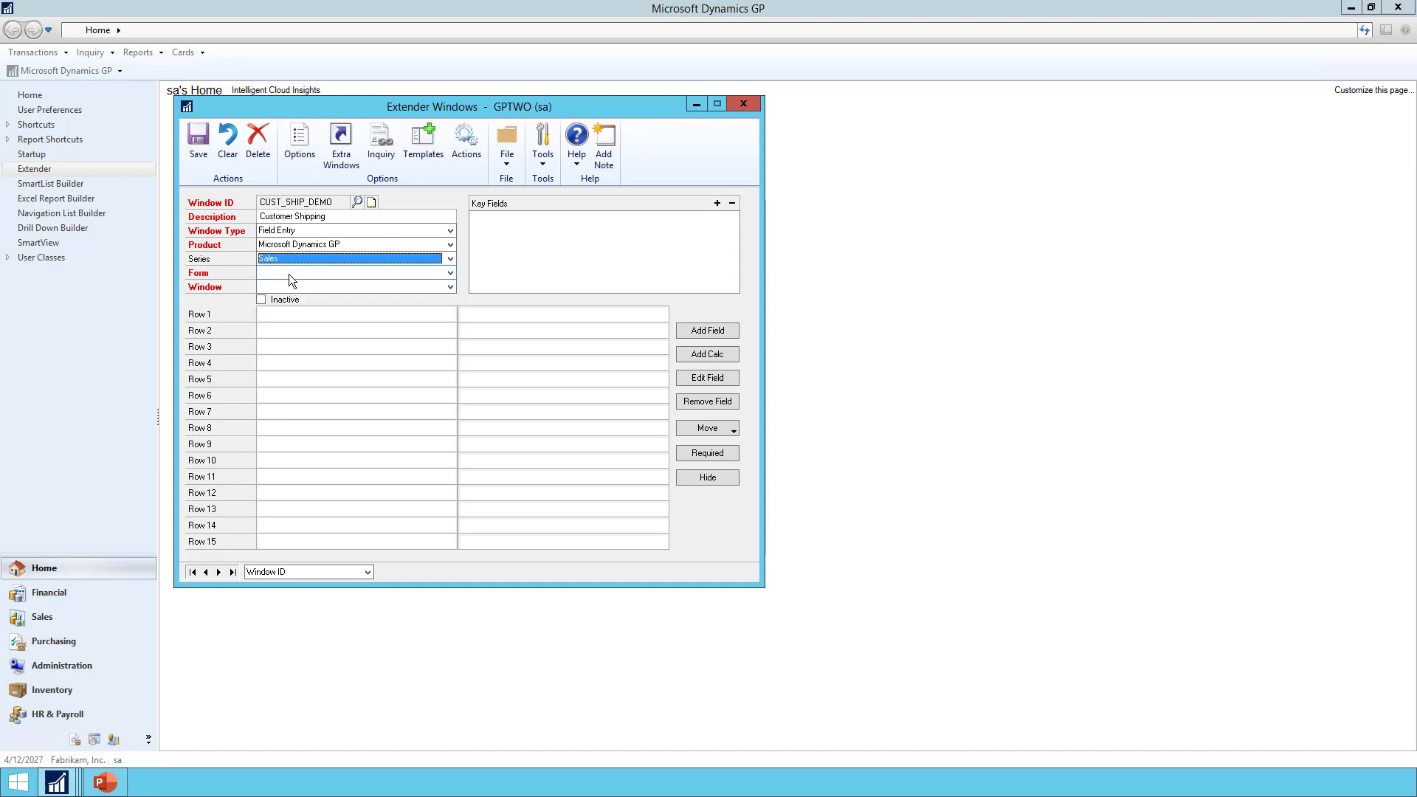
{"action": "left_click", "coordinate": [289, 273]}
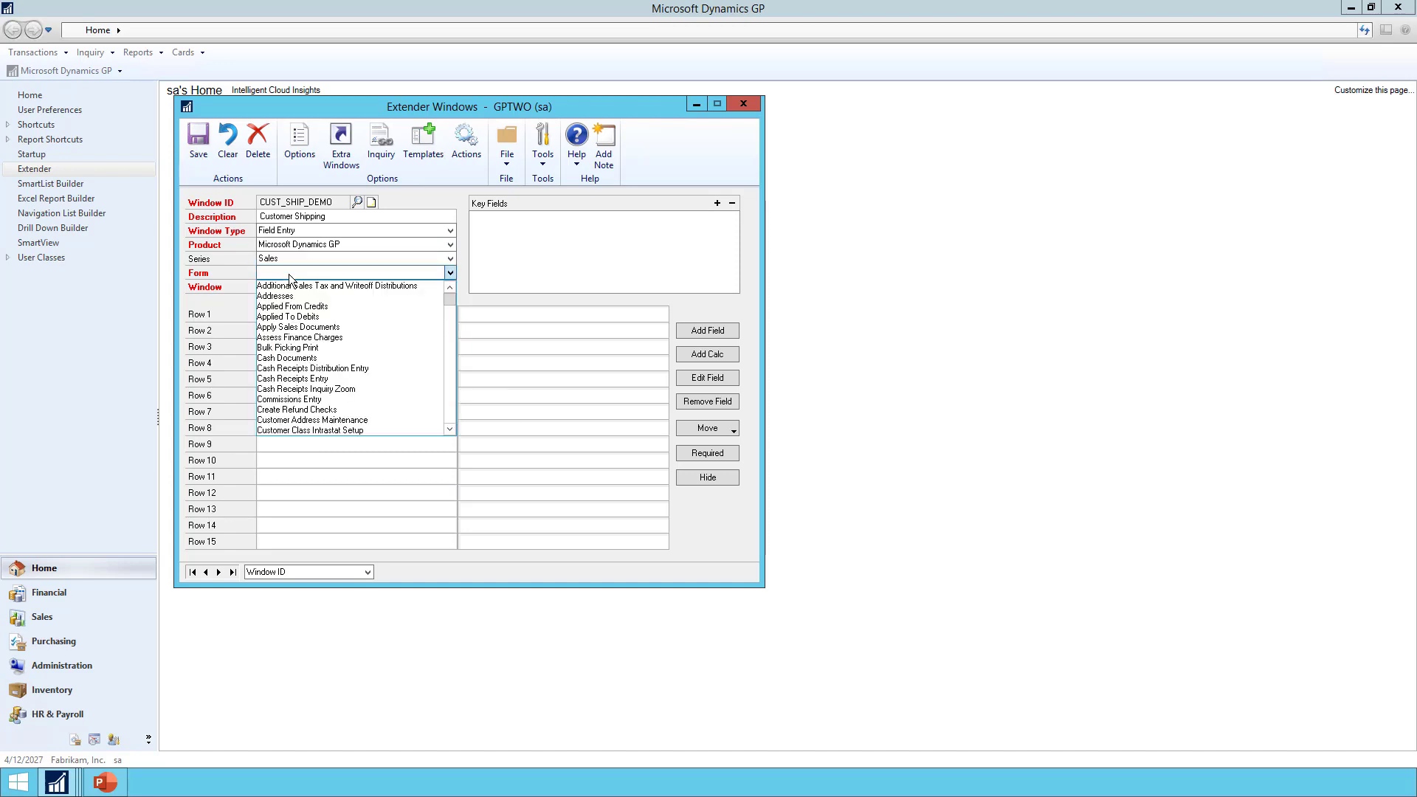
{"action": "left_click", "coordinate": [360, 419]}
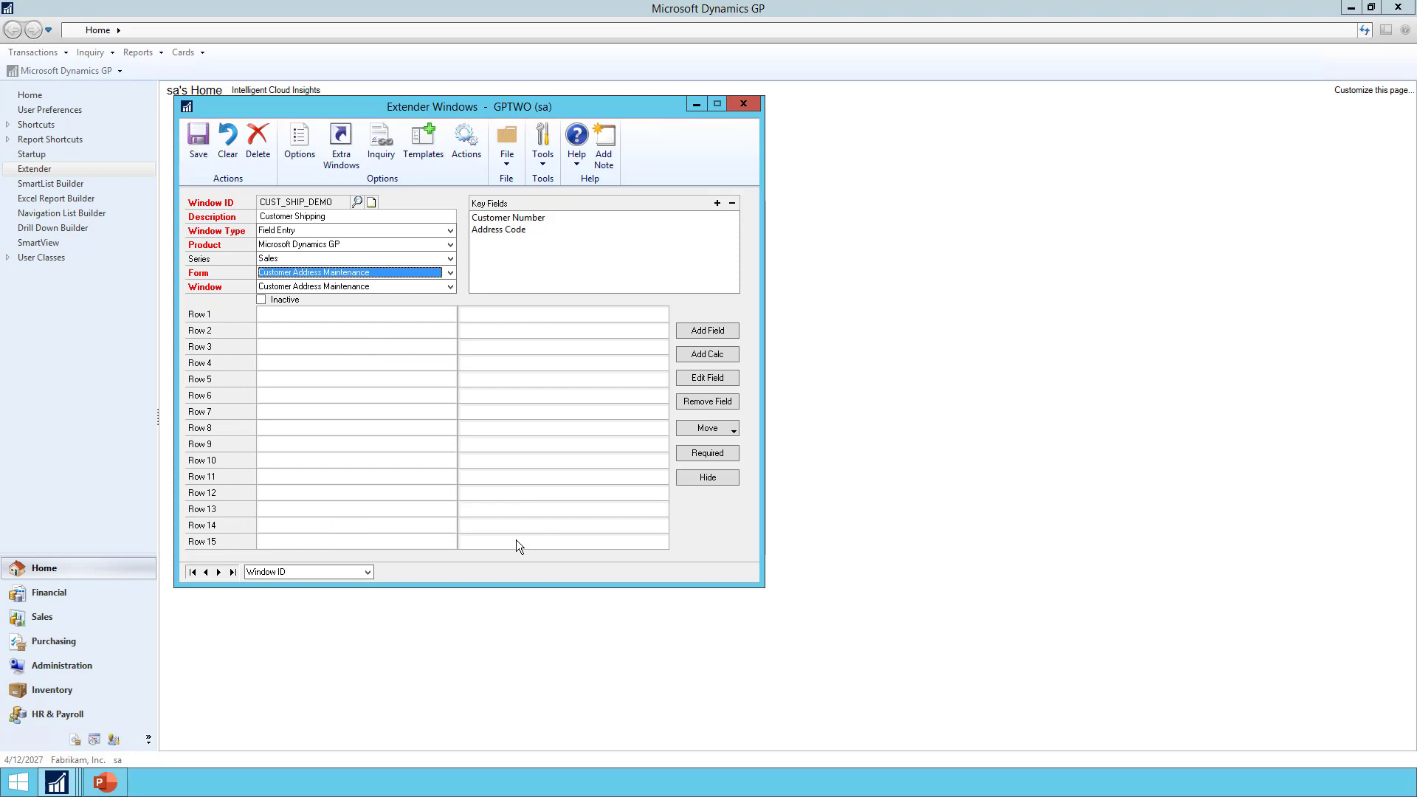
Add an Hours field of type Short String in row 1
{"action": "left_click", "coordinate": [340, 316]}
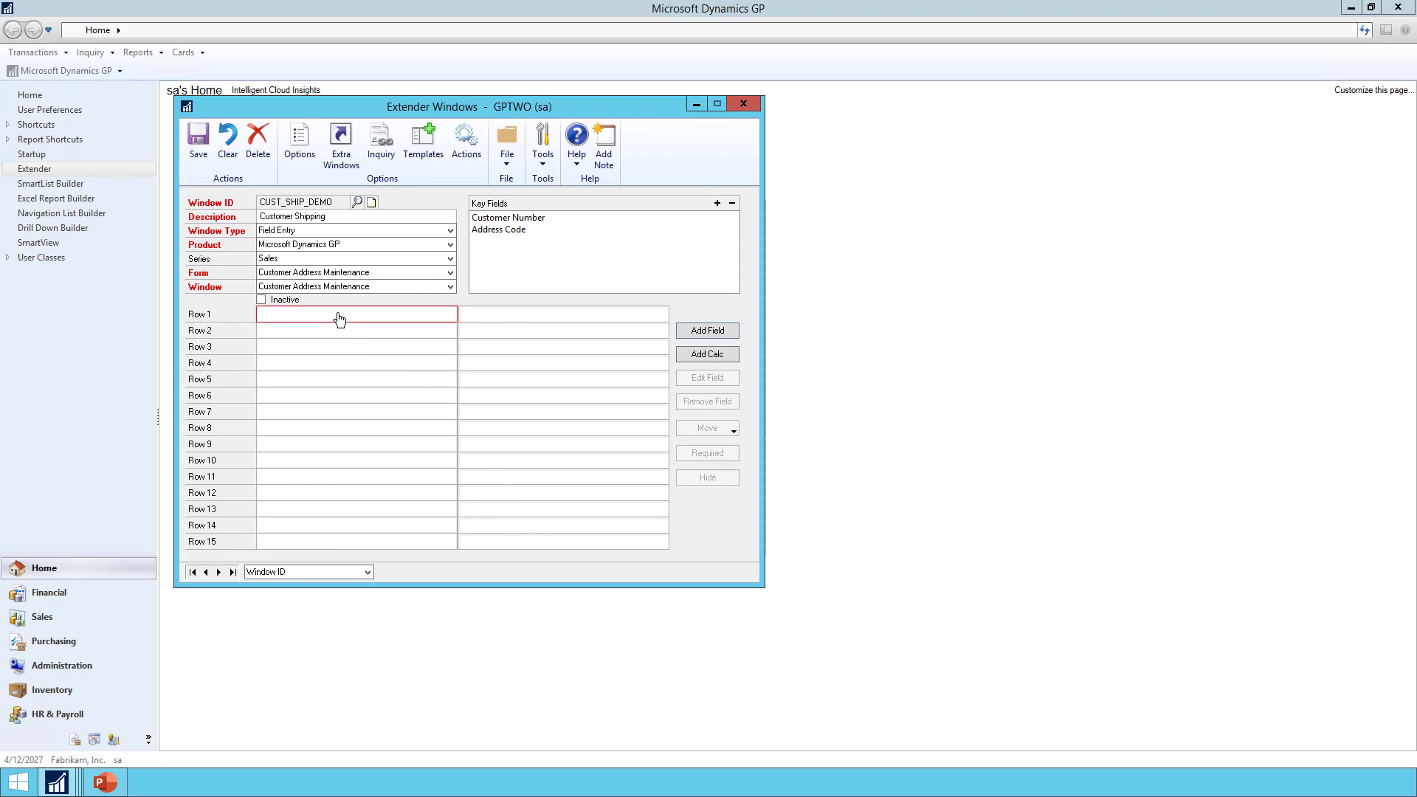
{"action": "double_click", "coordinate": [339, 316]}
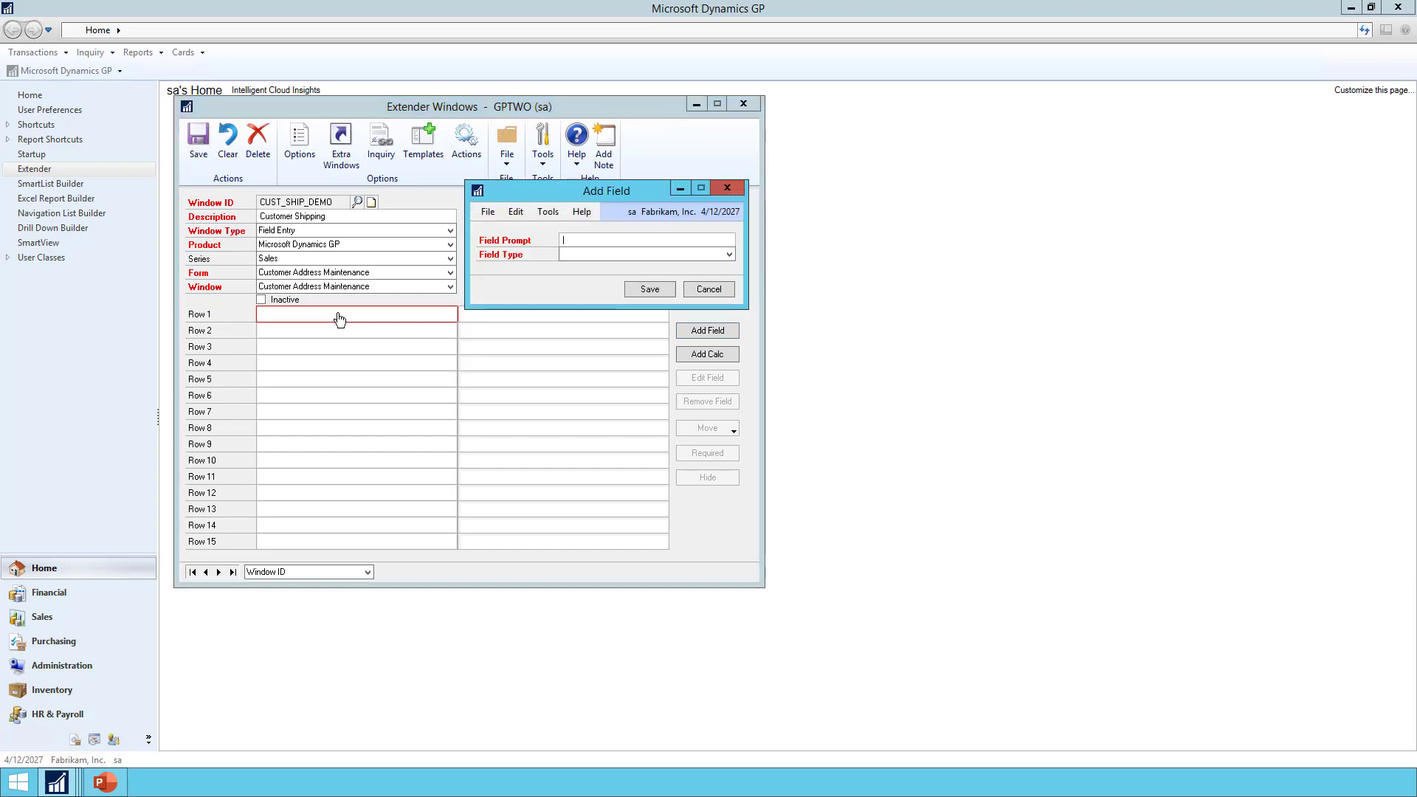
{"action": "left_click", "coordinate": [701, 289]}
{"action": "left_click", "coordinate": [714, 333]}
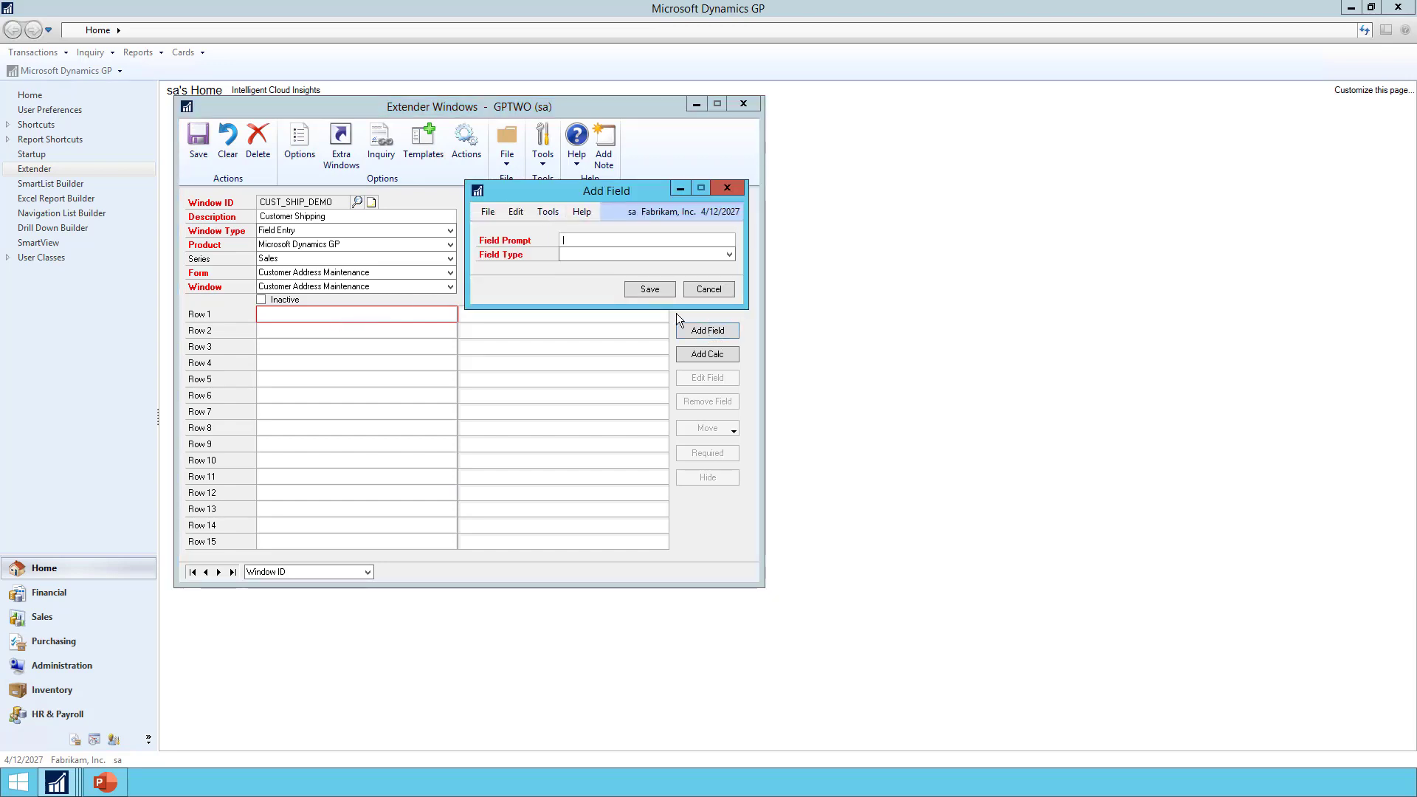
{"action": "type", "text": "Hours"}
{"action": "left_click", "coordinate": [609, 257]}
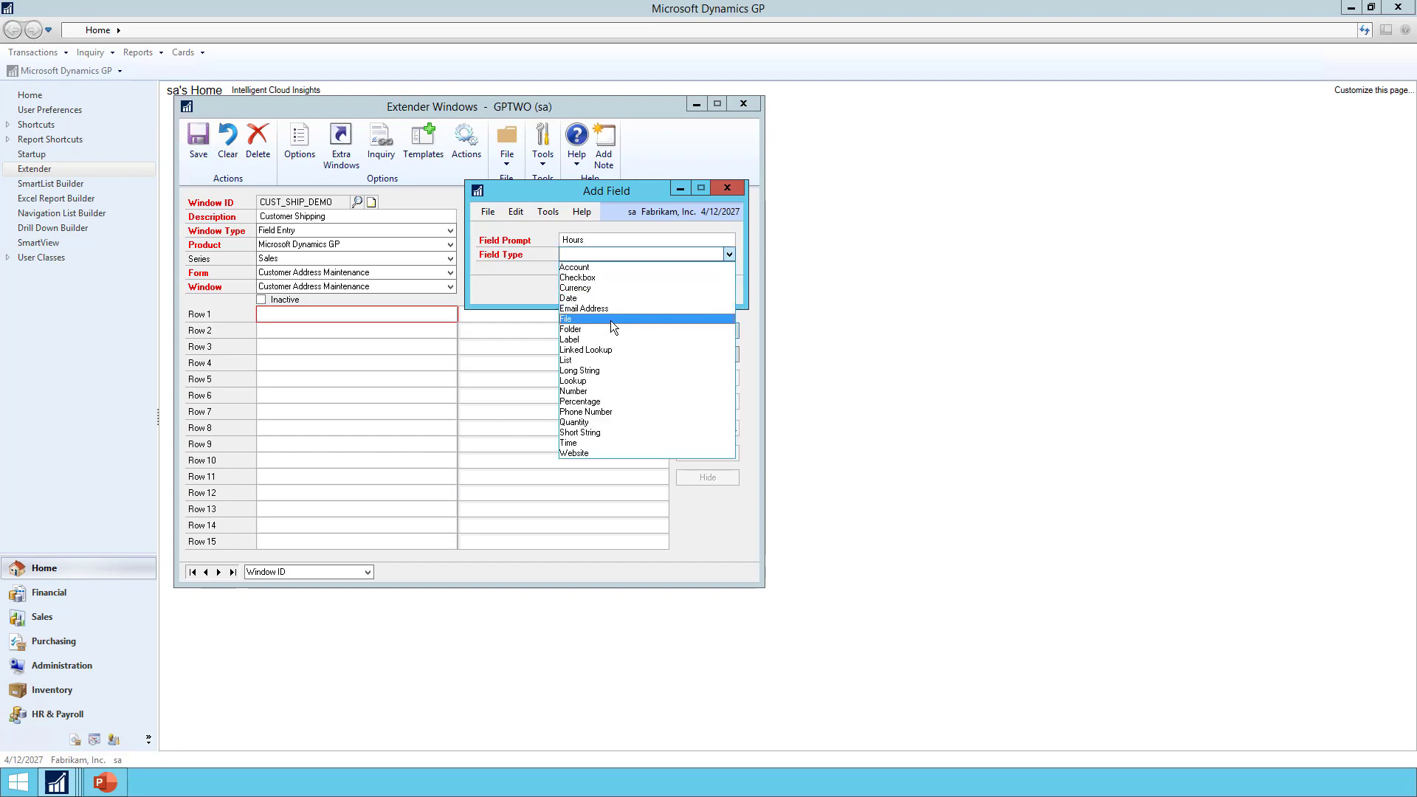
{"action": "left_click", "coordinate": [616, 432]}
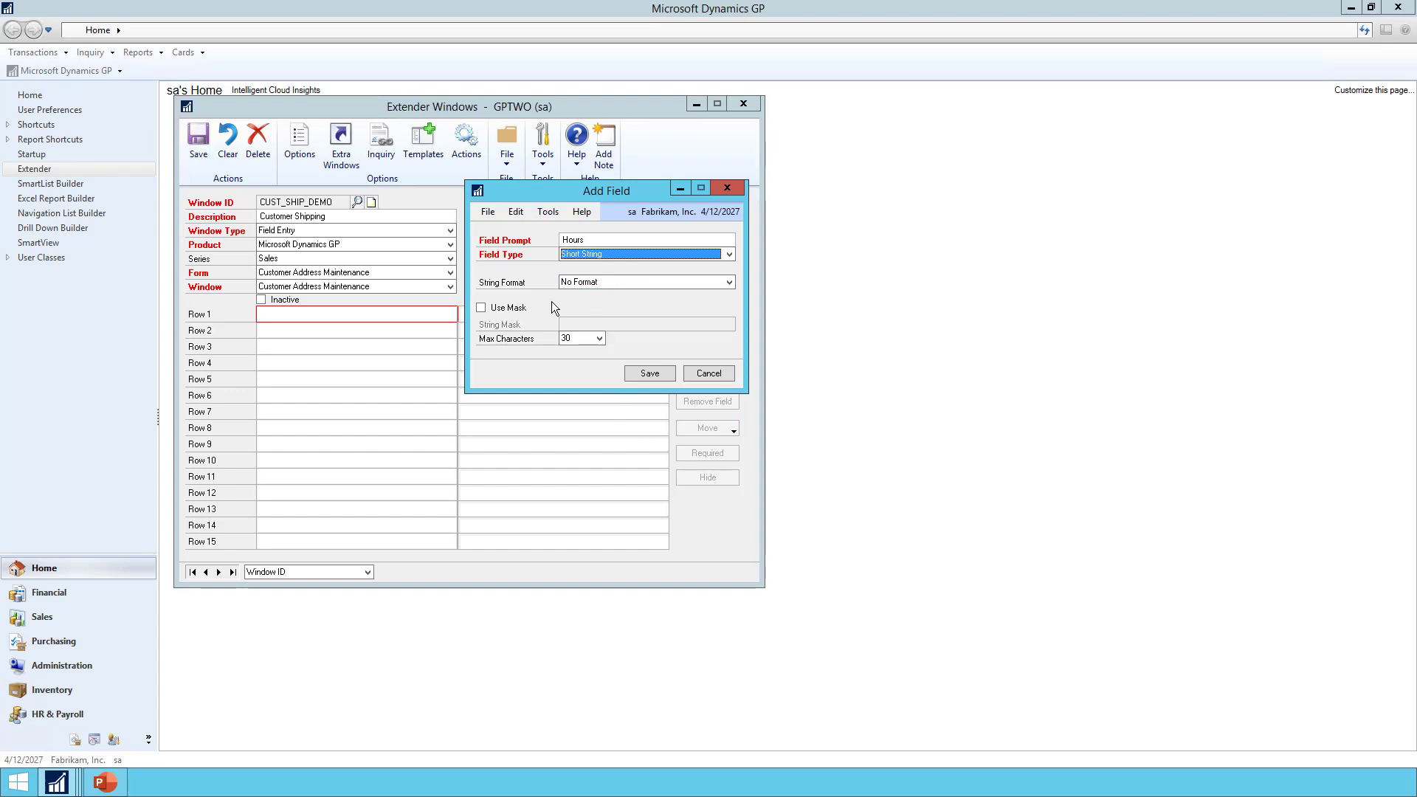
{"action": "left_click", "coordinate": [651, 373]}
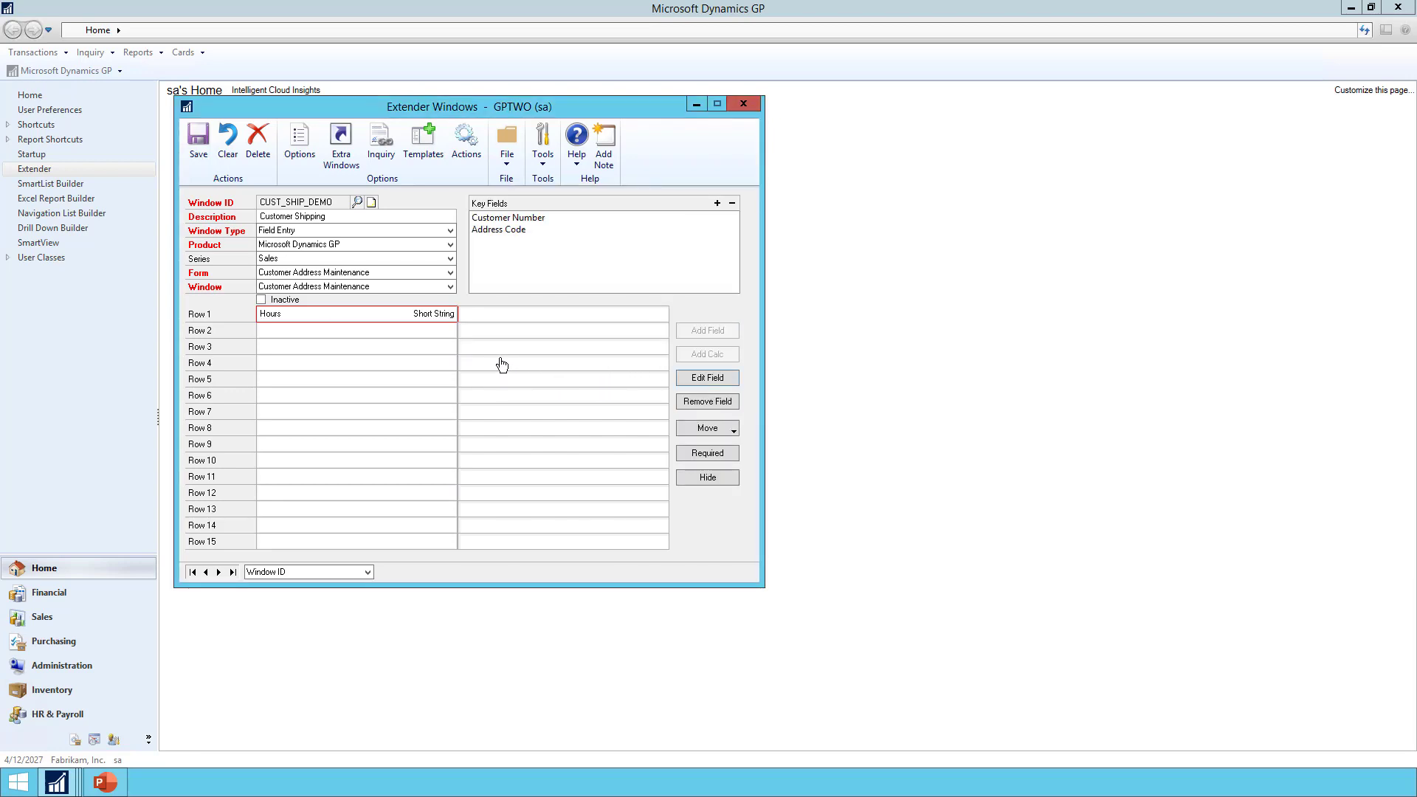
Add a Notes field of type Long String in row 3
{"action": "double_click", "coordinate": [354, 355]}
{"action": "type", "text": "Notes"}
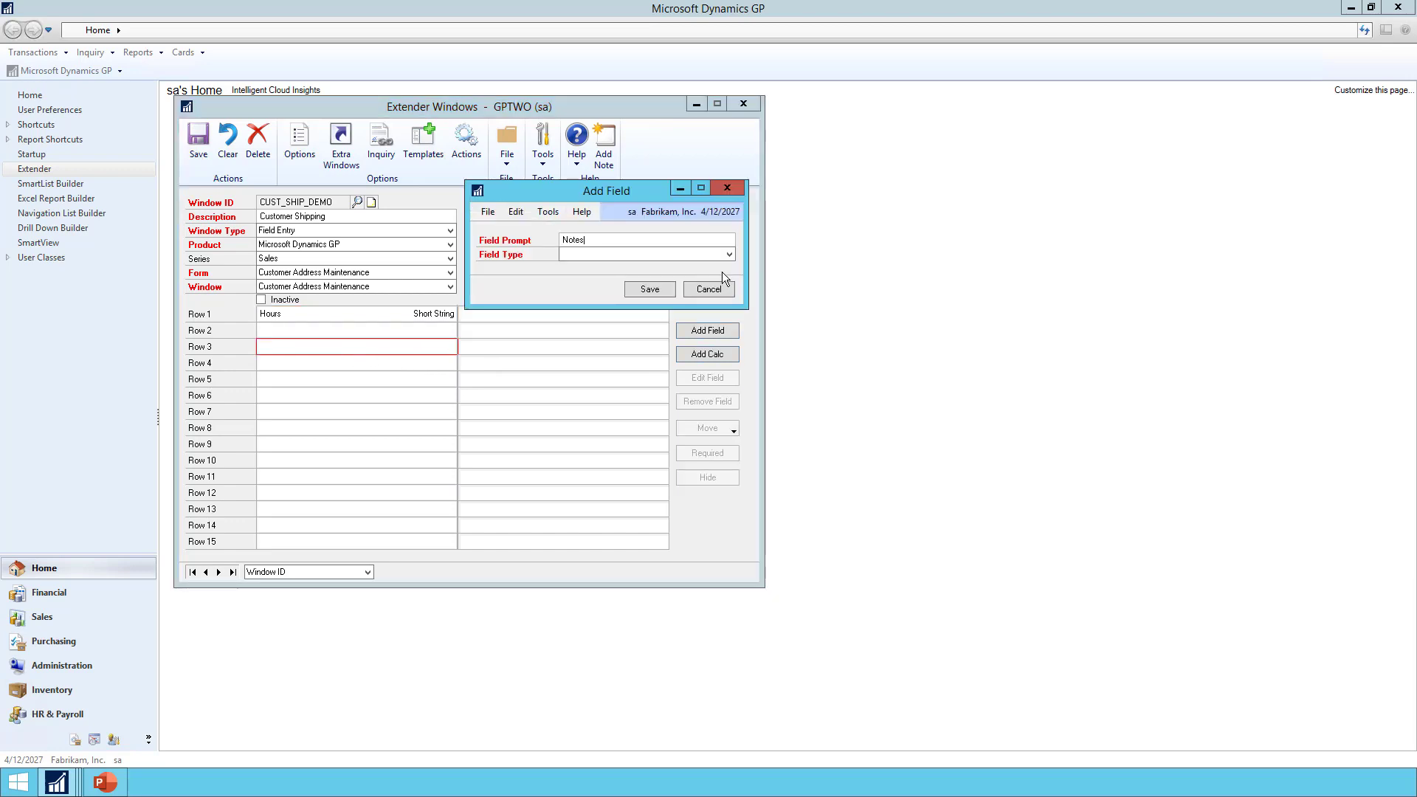
{"action": "left_click", "coordinate": [631, 252]}
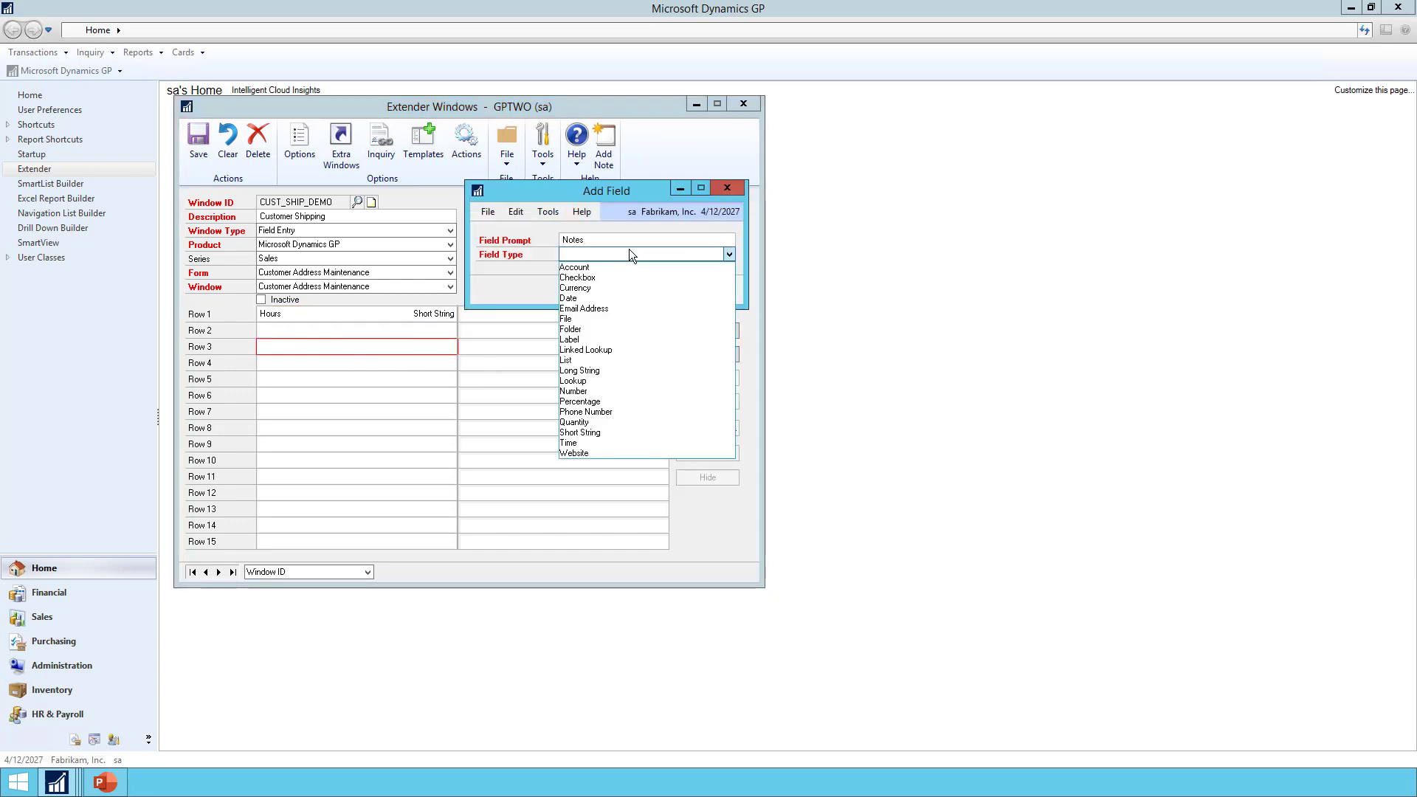
{"action": "left_click", "coordinate": [594, 371]}
{"action": "left_click", "coordinate": [647, 289]}
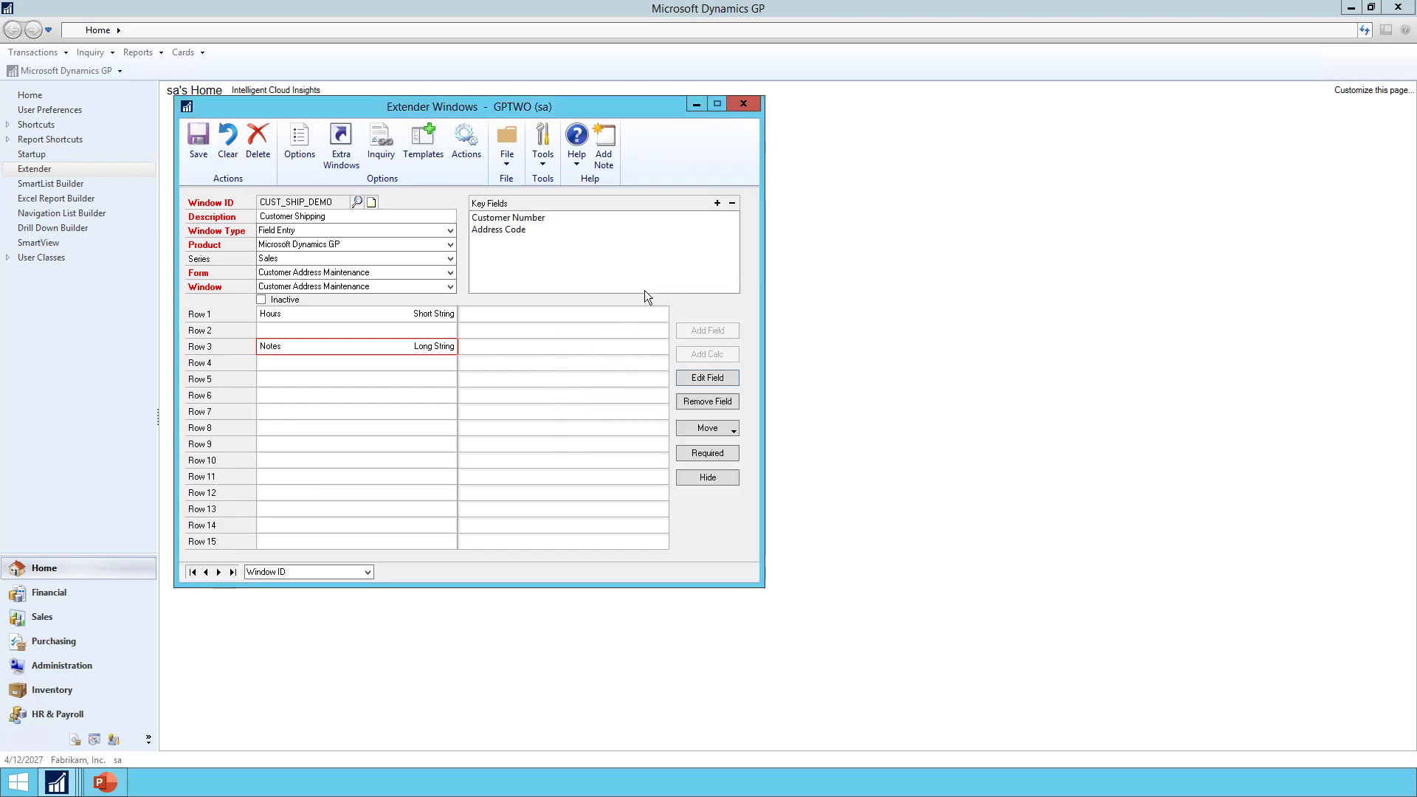
Add a Loading Dock List field in row 1's second column with Flush, Enclosed, Open, Sawtooth
{"action": "double_click", "coordinate": [599, 323]}
{"action": "type", "text": "Loa"}
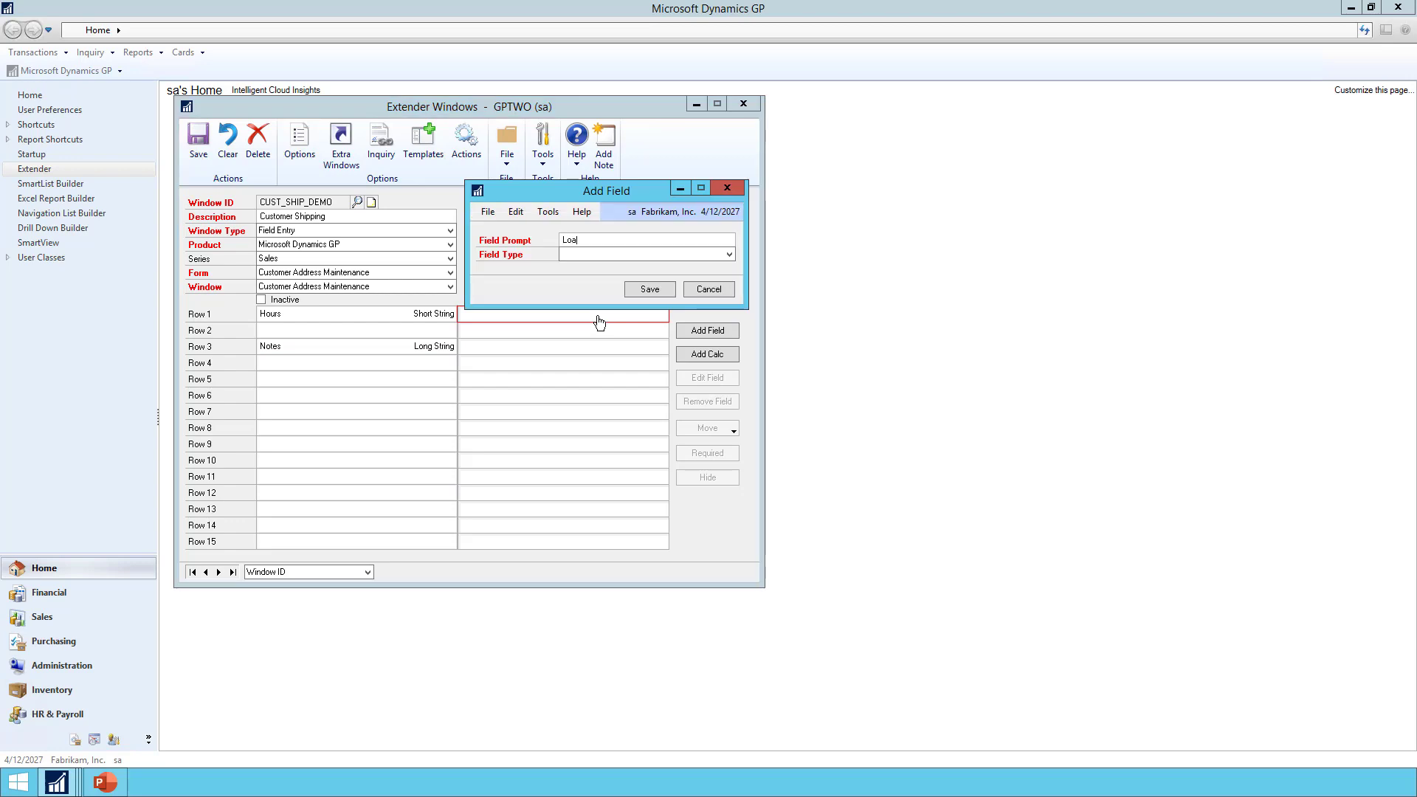
{"action": "type", "text": "ding Do"}
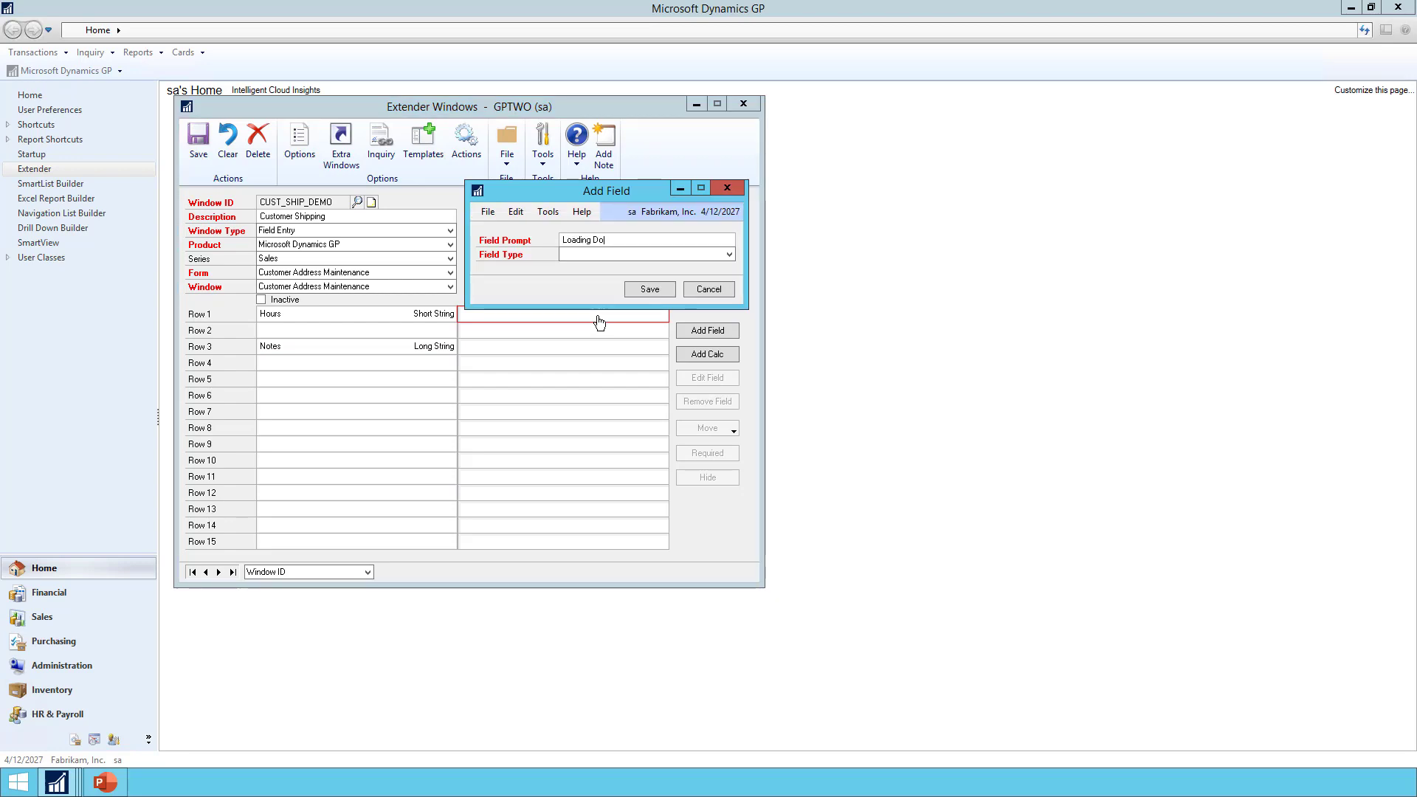
{"action": "type", "text": "ck"}
{"action": "left_click", "coordinate": [586, 258]}
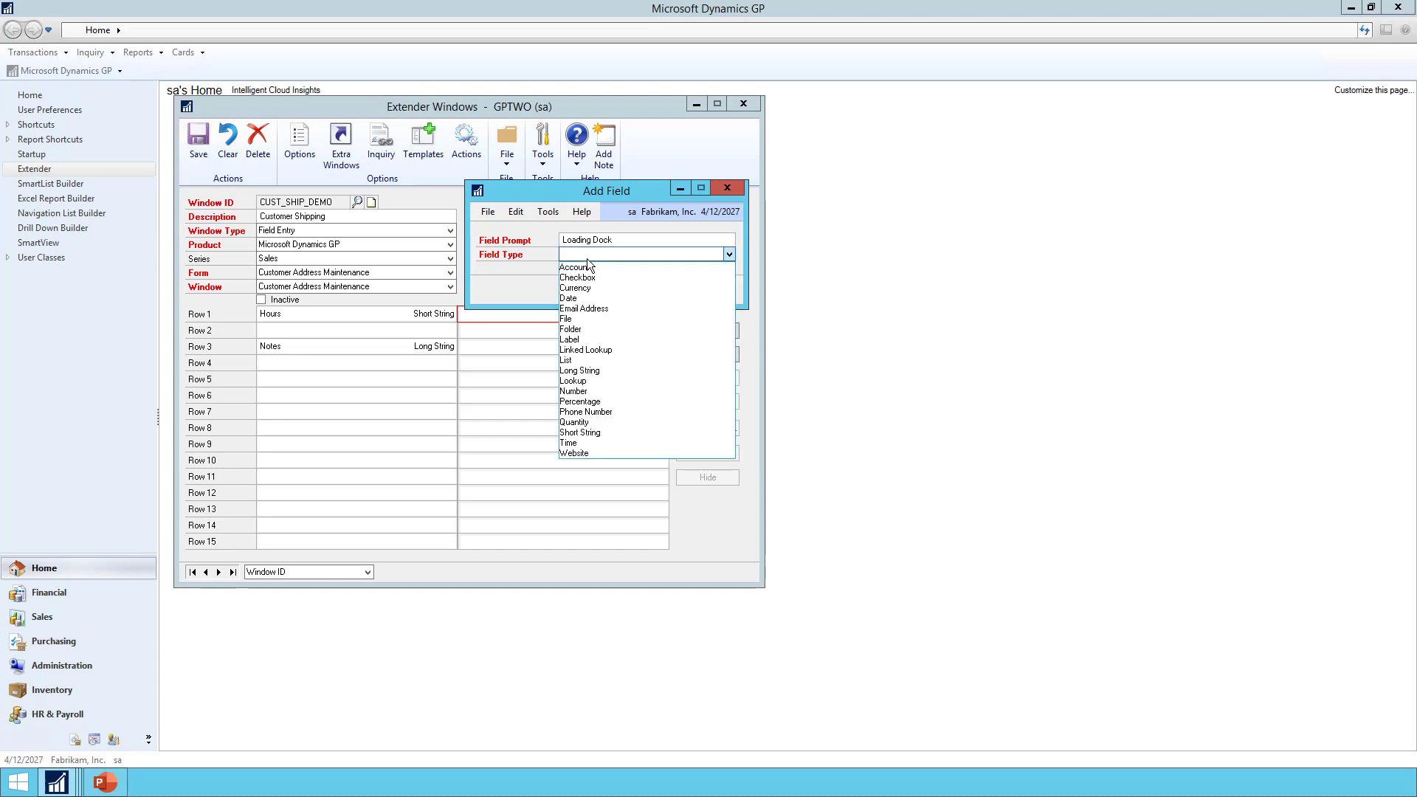
{"action": "left_click", "coordinate": [575, 360]}
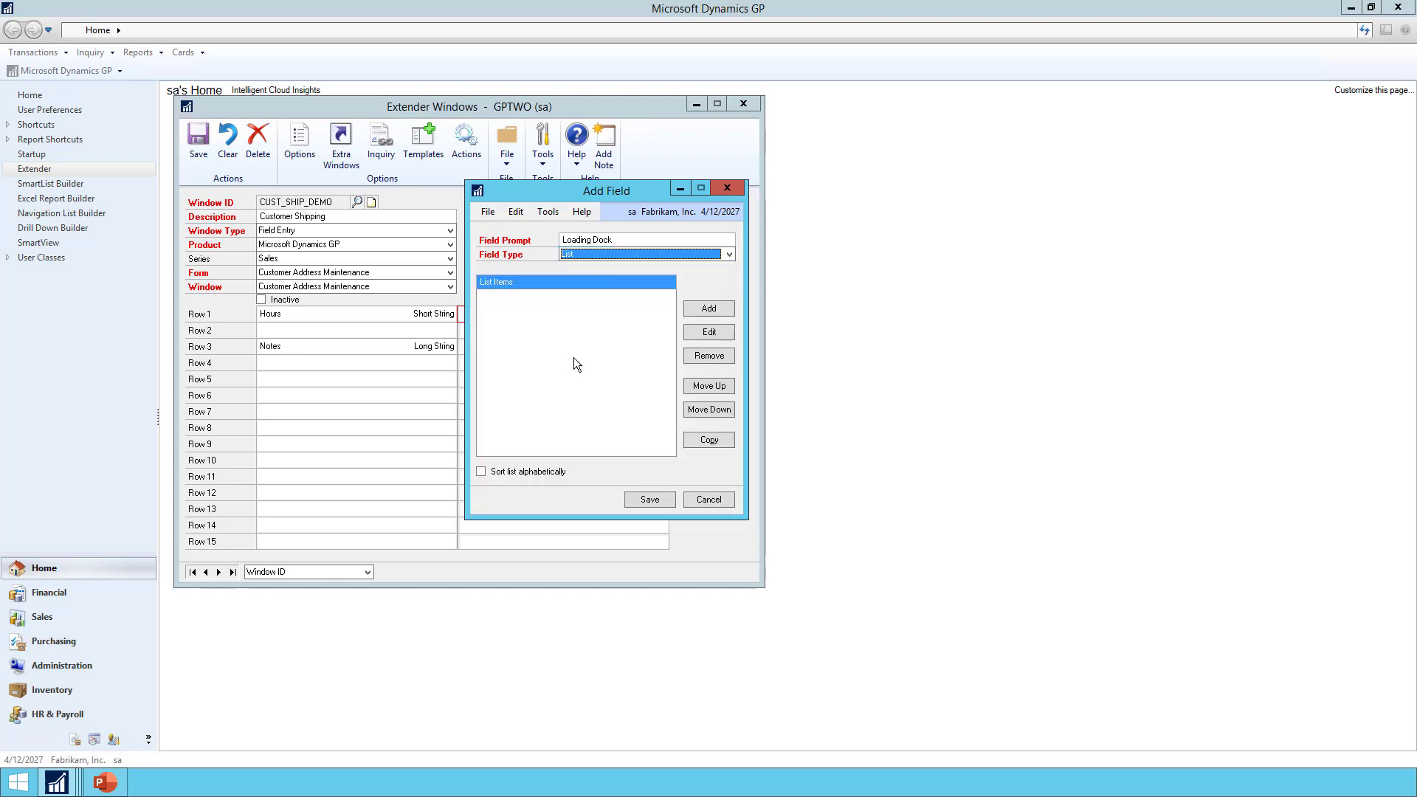
{"action": "left_click", "coordinate": [709, 309]}
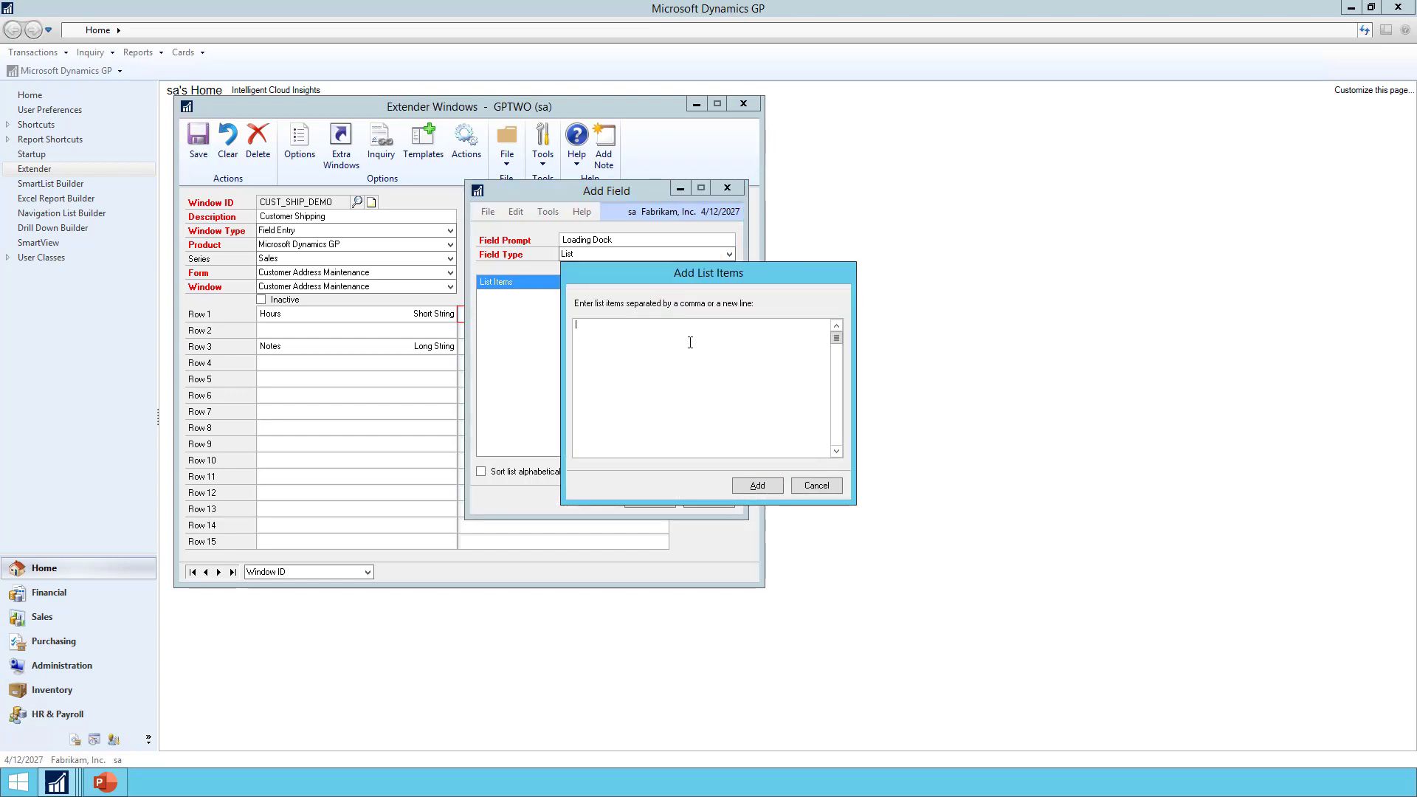
{"action": "type", "text": "Flush "}
{"action": "type", "text": "Enclosed "}
{"action": "type", "text": "Op"}
{"action": "type", "text": "en "}
{"action": "type", "text": "Saw"}
{"action": "type", "text": "tooth"}
{"action": "left_click", "coordinate": [750, 489]}
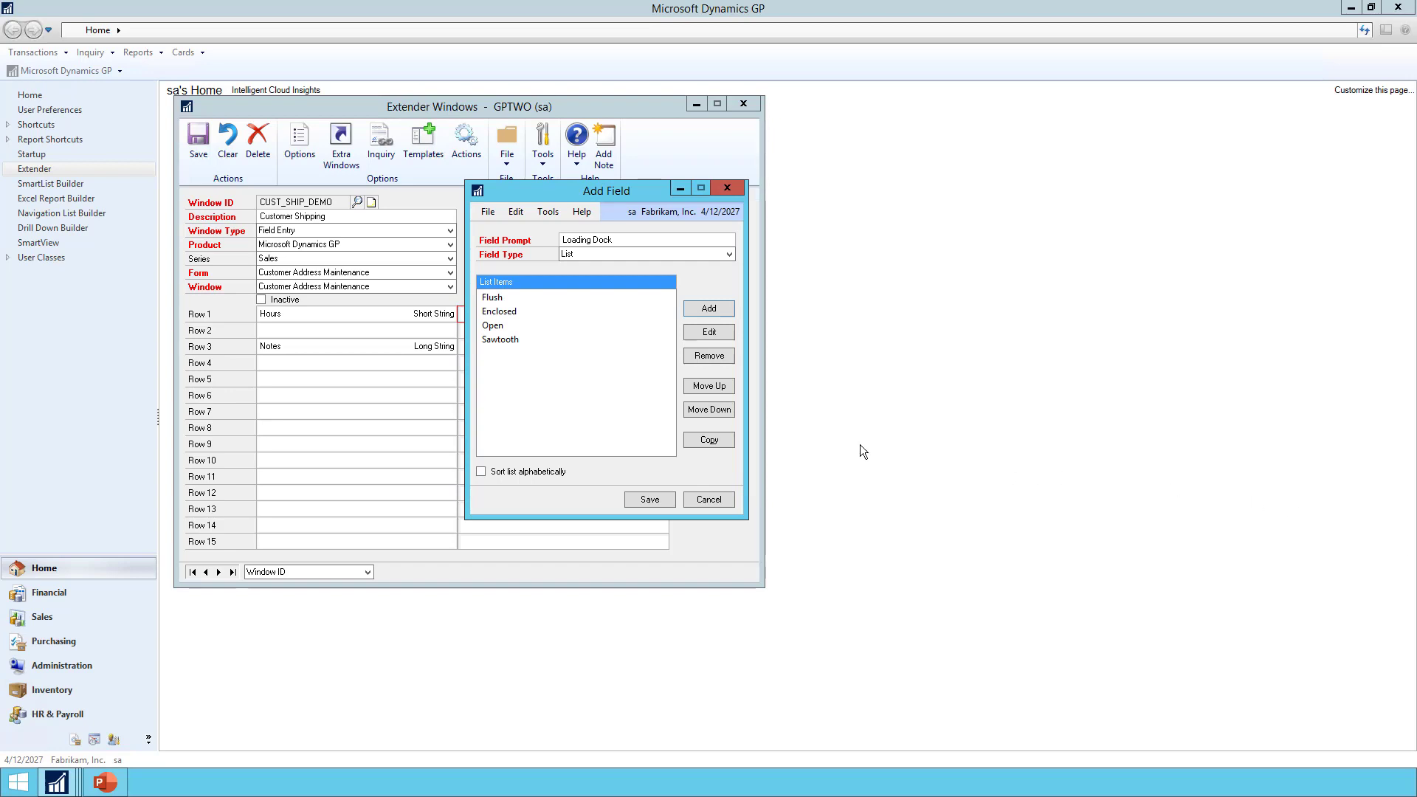
{"action": "left_click", "coordinate": [644, 501]}
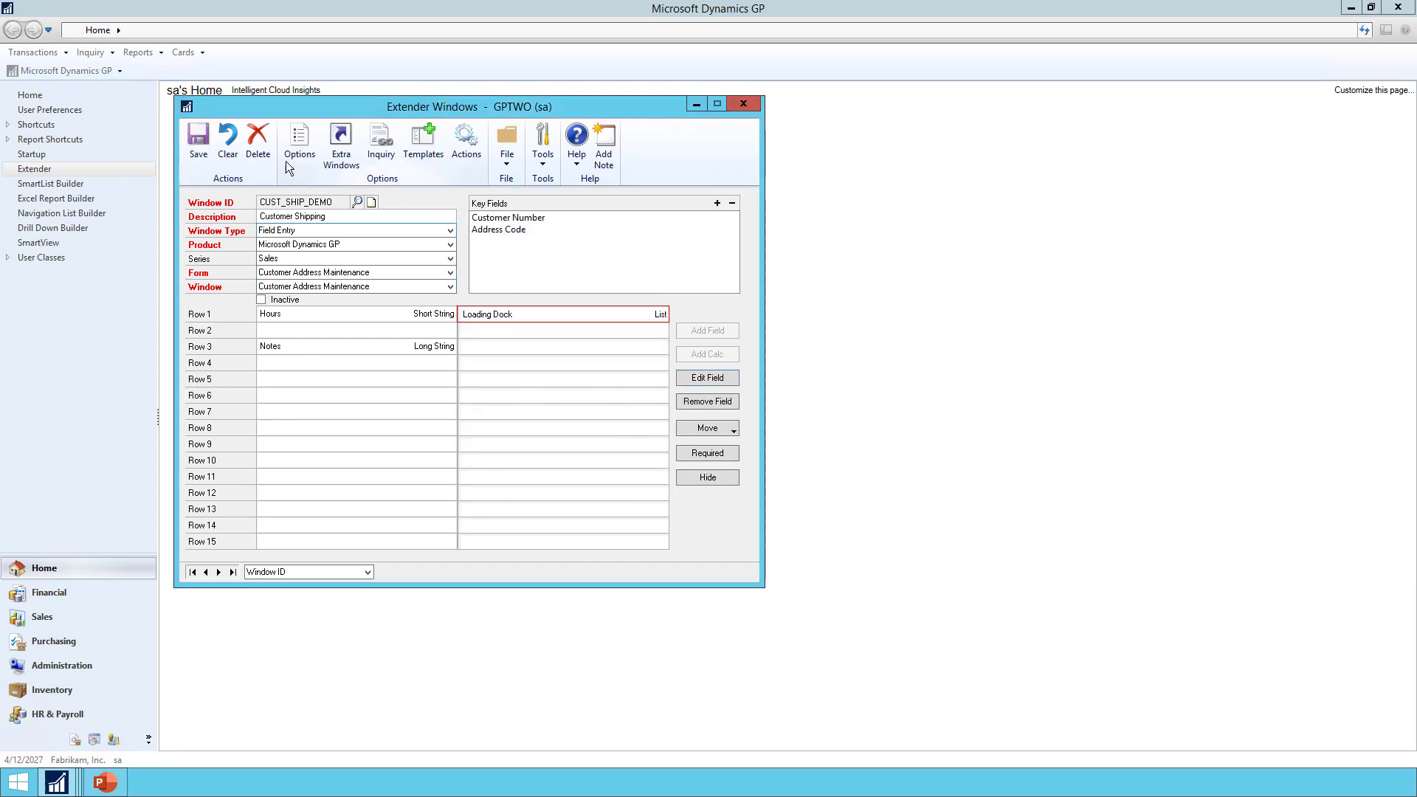
Save the Customer Shipping window design and open Customer Address Maintenance
{"action": "left_click", "coordinate": [205, 147]}
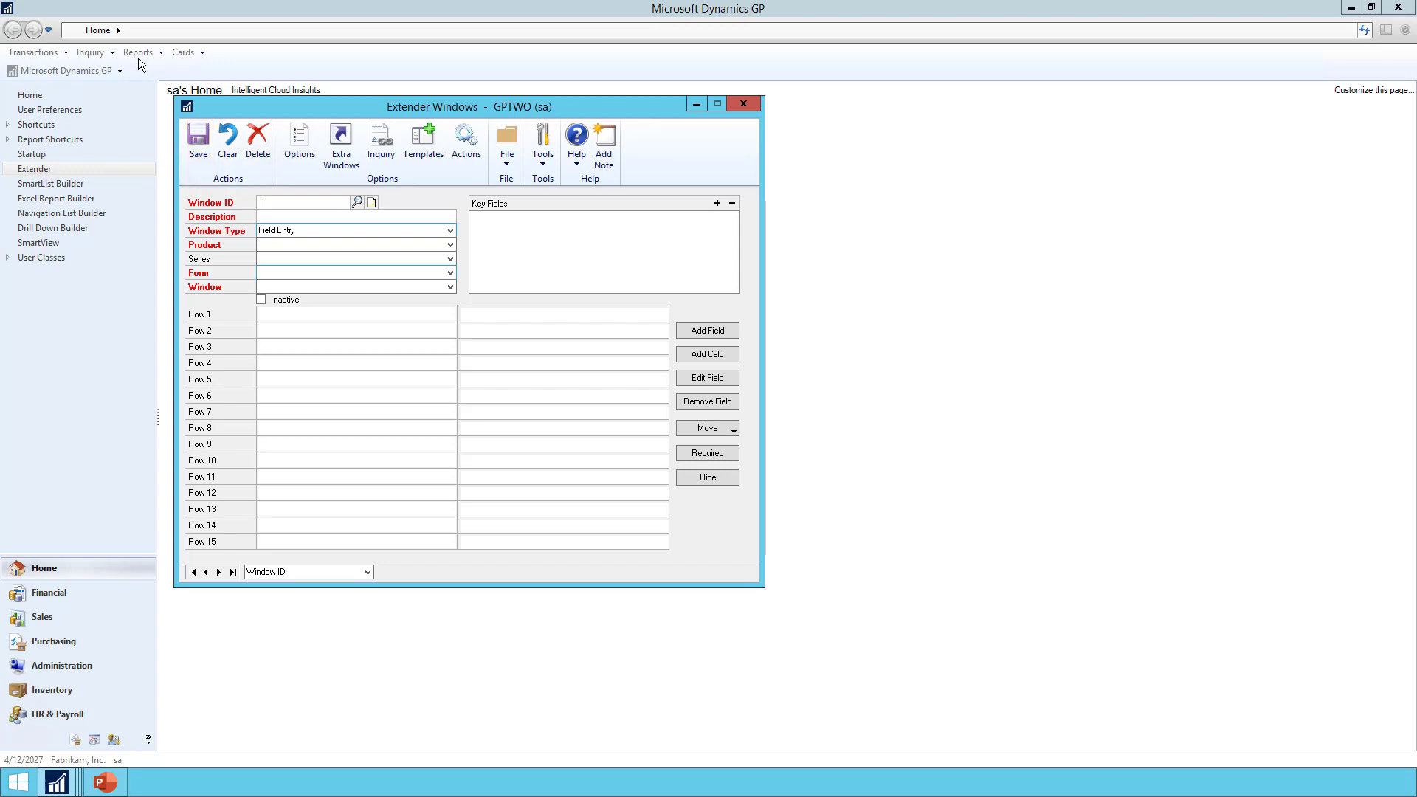
{"action": "left_click", "coordinate": [184, 51]}
{"action": "mouse_move", "coordinate": [201, 119]}
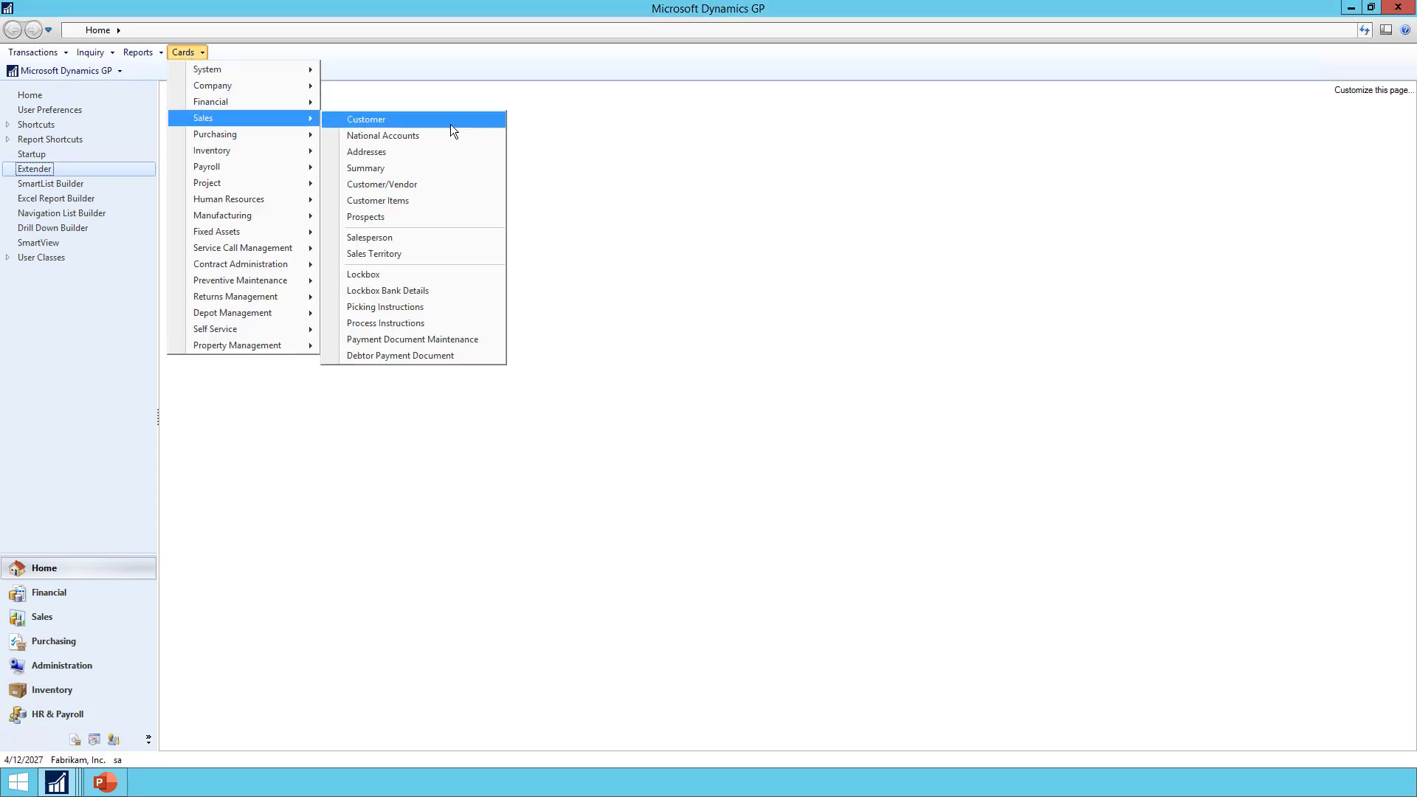
{"action": "left_click", "coordinate": [415, 153]}
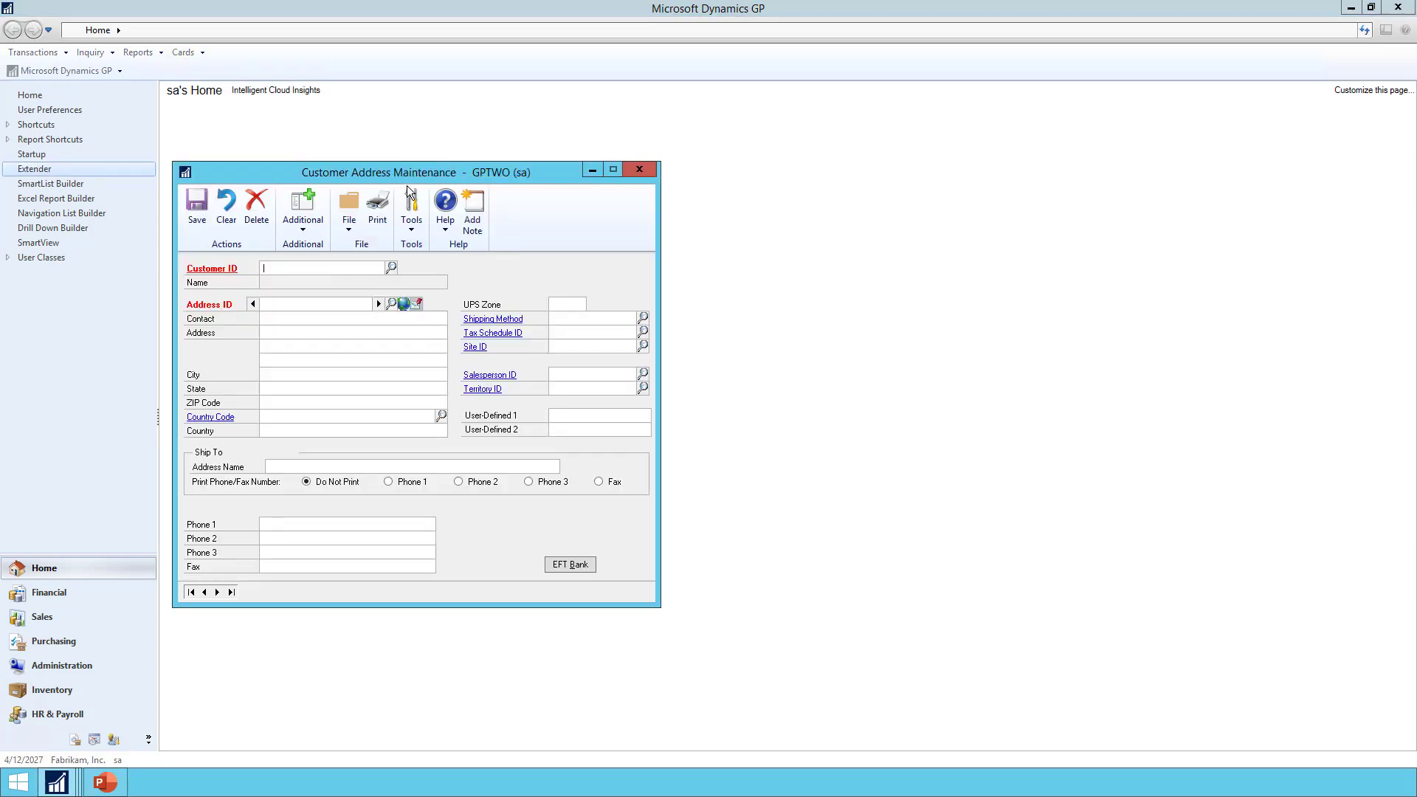
Load the first customer's PRIMARY address and show its additional windows
{"action": "left_click", "coordinate": [192, 592]}
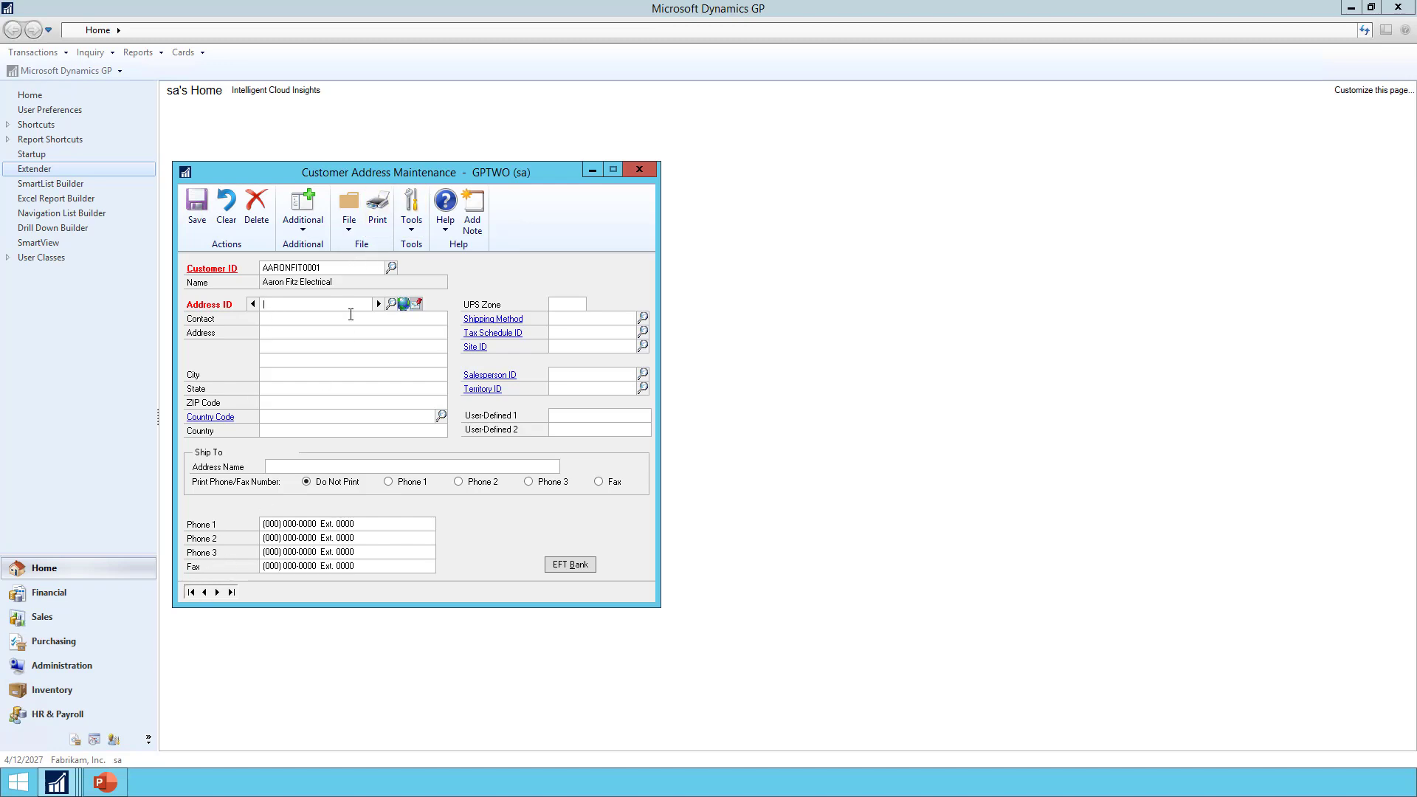
{"action": "left_click", "coordinate": [378, 304]}
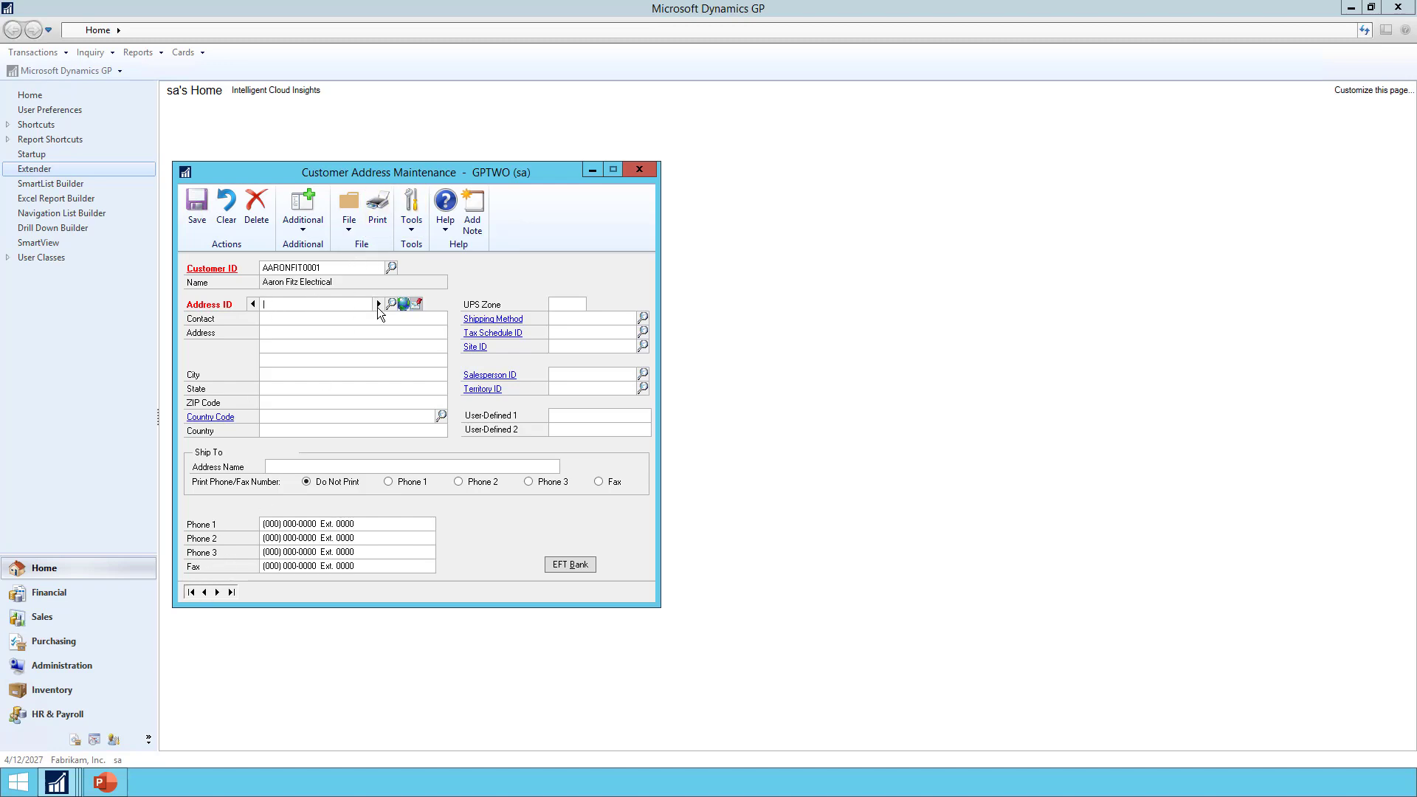
{"action": "left_click", "coordinate": [295, 224]}
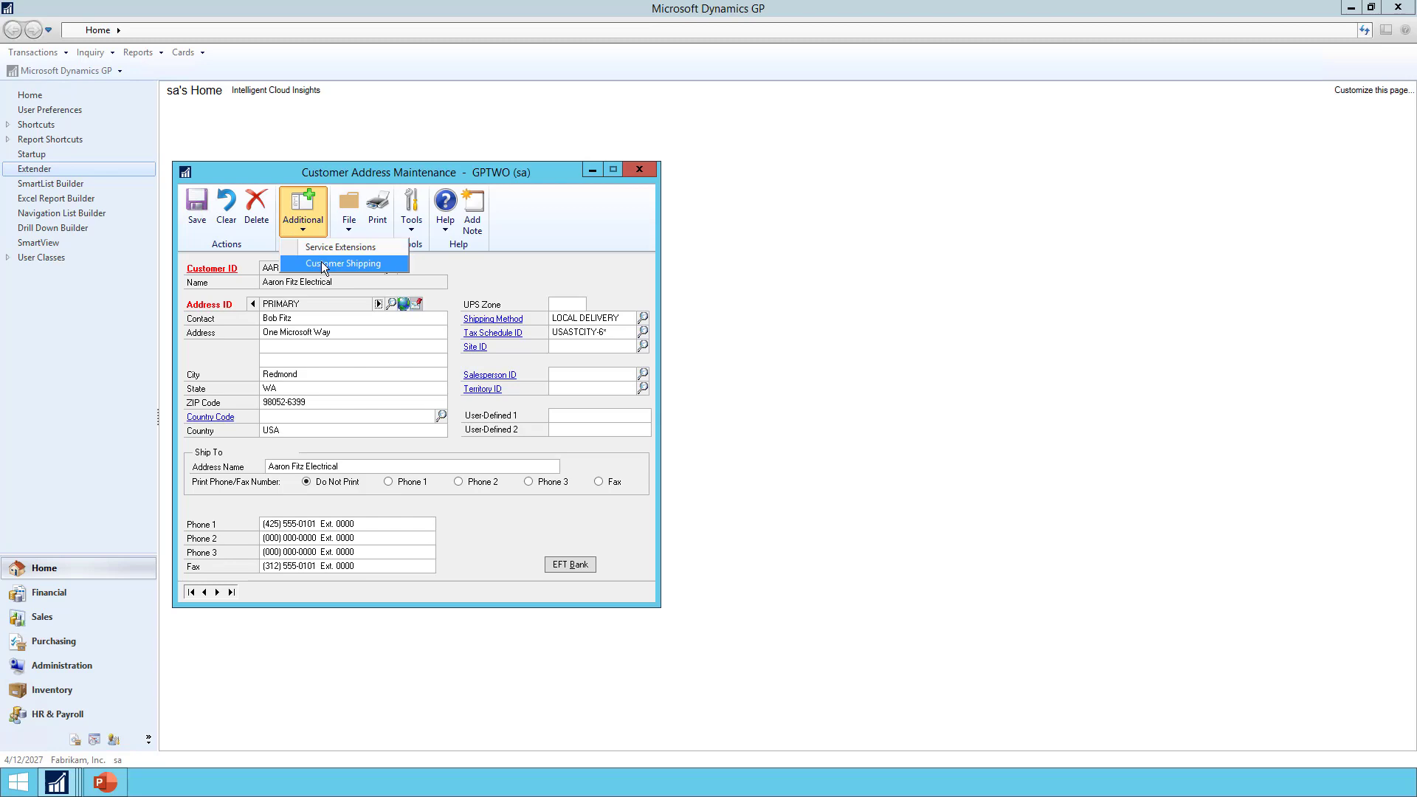
Save hours 8-5 cst and an Enclosed loading dock for PRIMARY, then move to WAREHOUSE
{"action": "left_click", "coordinate": [321, 263]}
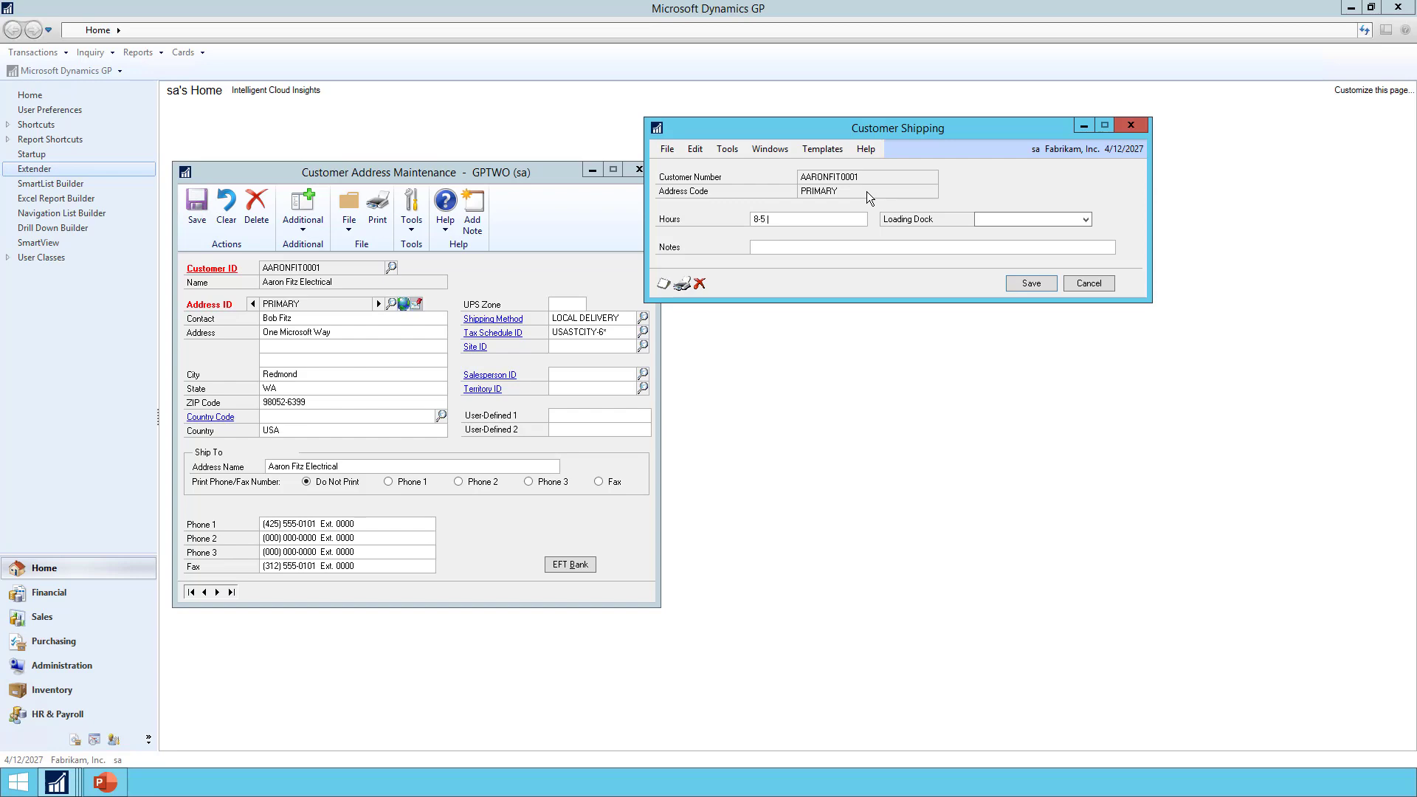
{"action": "type", "text": "cst"}
{"action": "left_click", "coordinate": [988, 217]}
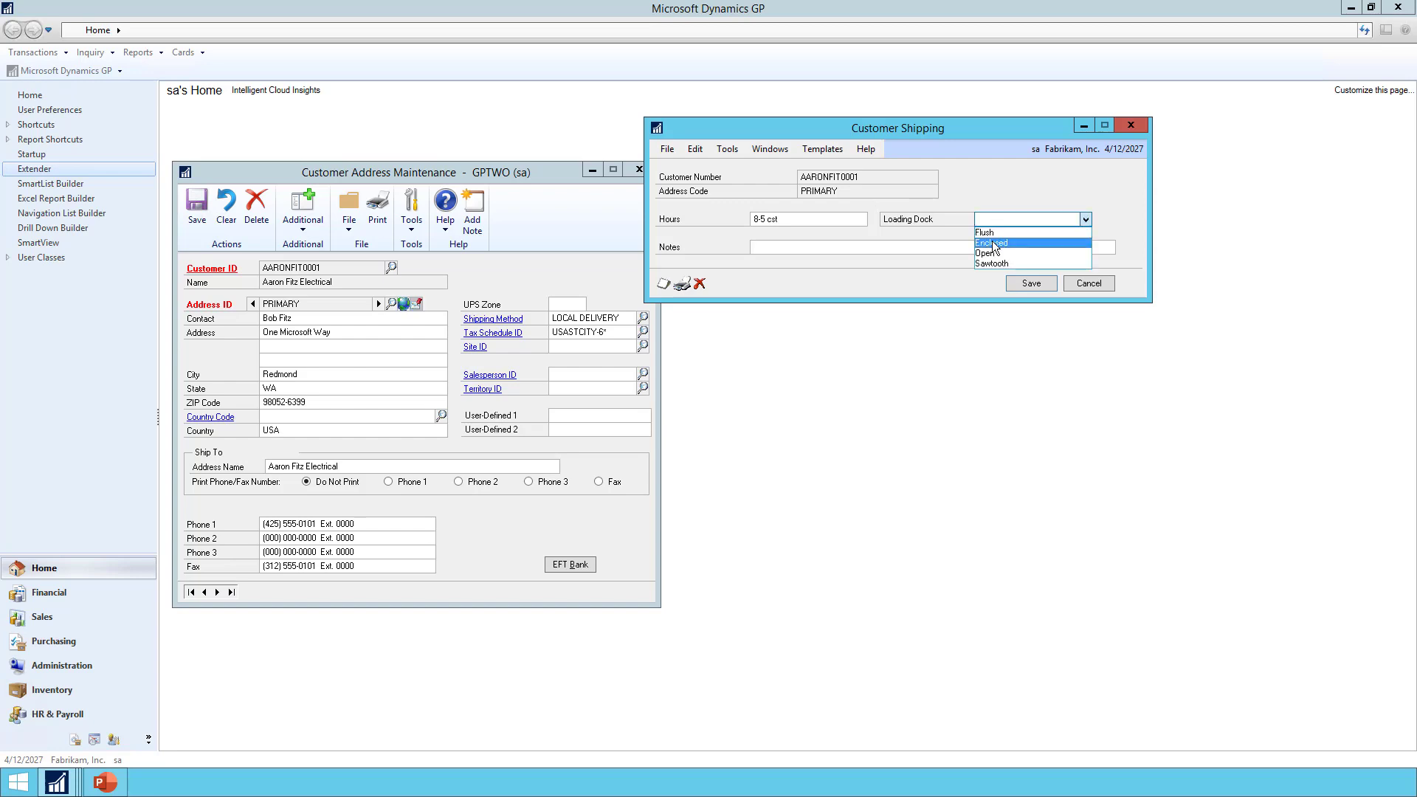
{"action": "left_click", "coordinate": [992, 240]}
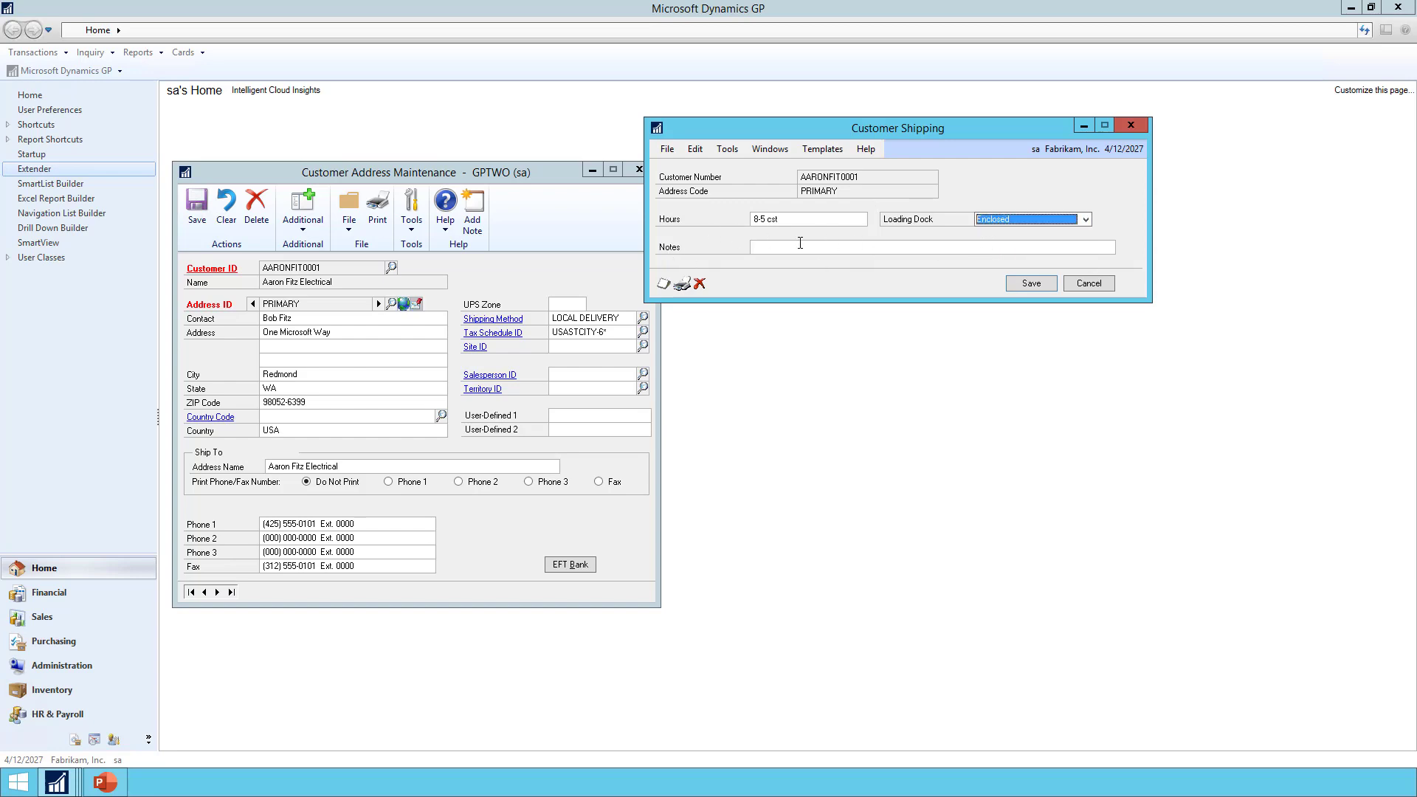
{"action": "left_click", "coordinate": [1030, 283]}
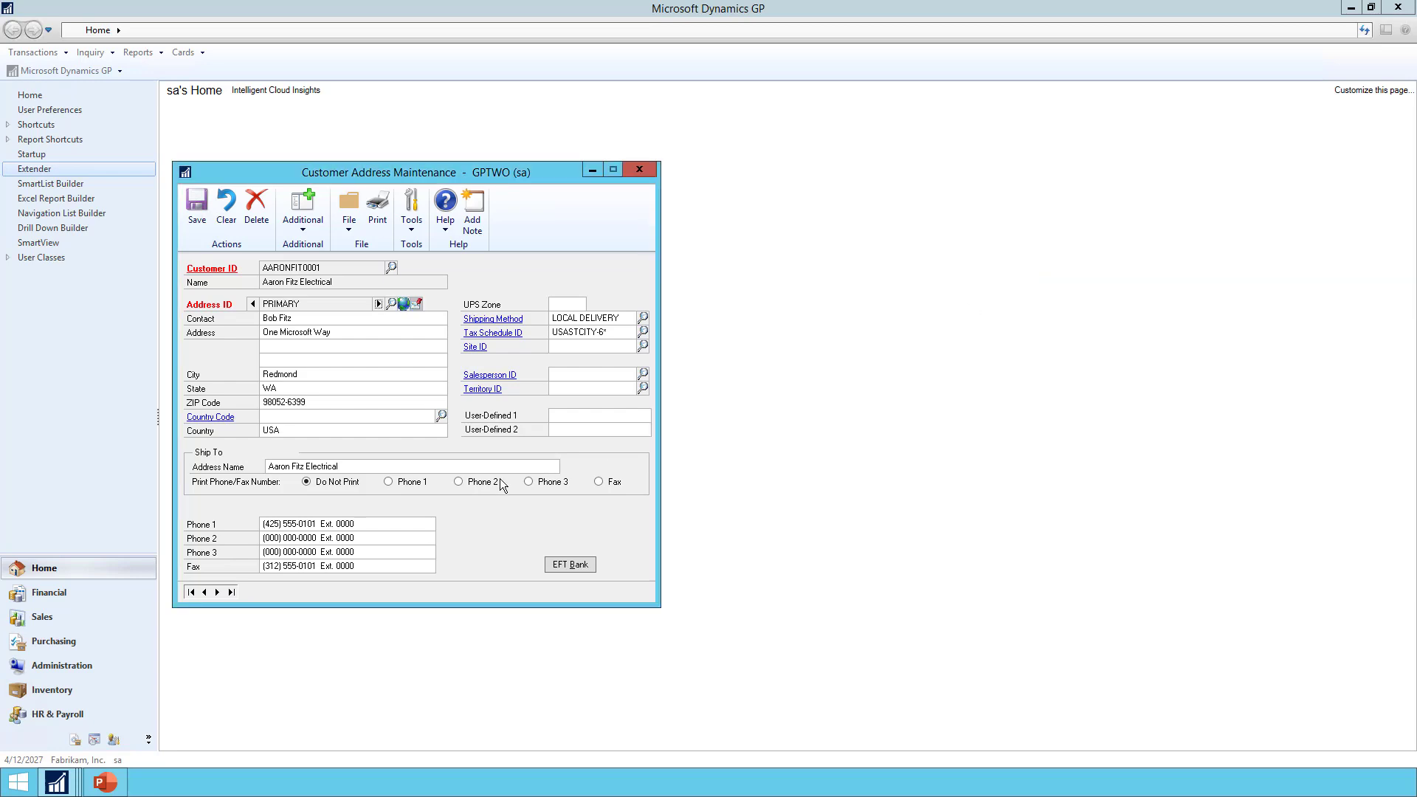
{"action": "left_click", "coordinate": [378, 303]}
{"action": "left_click", "coordinate": [303, 224]}
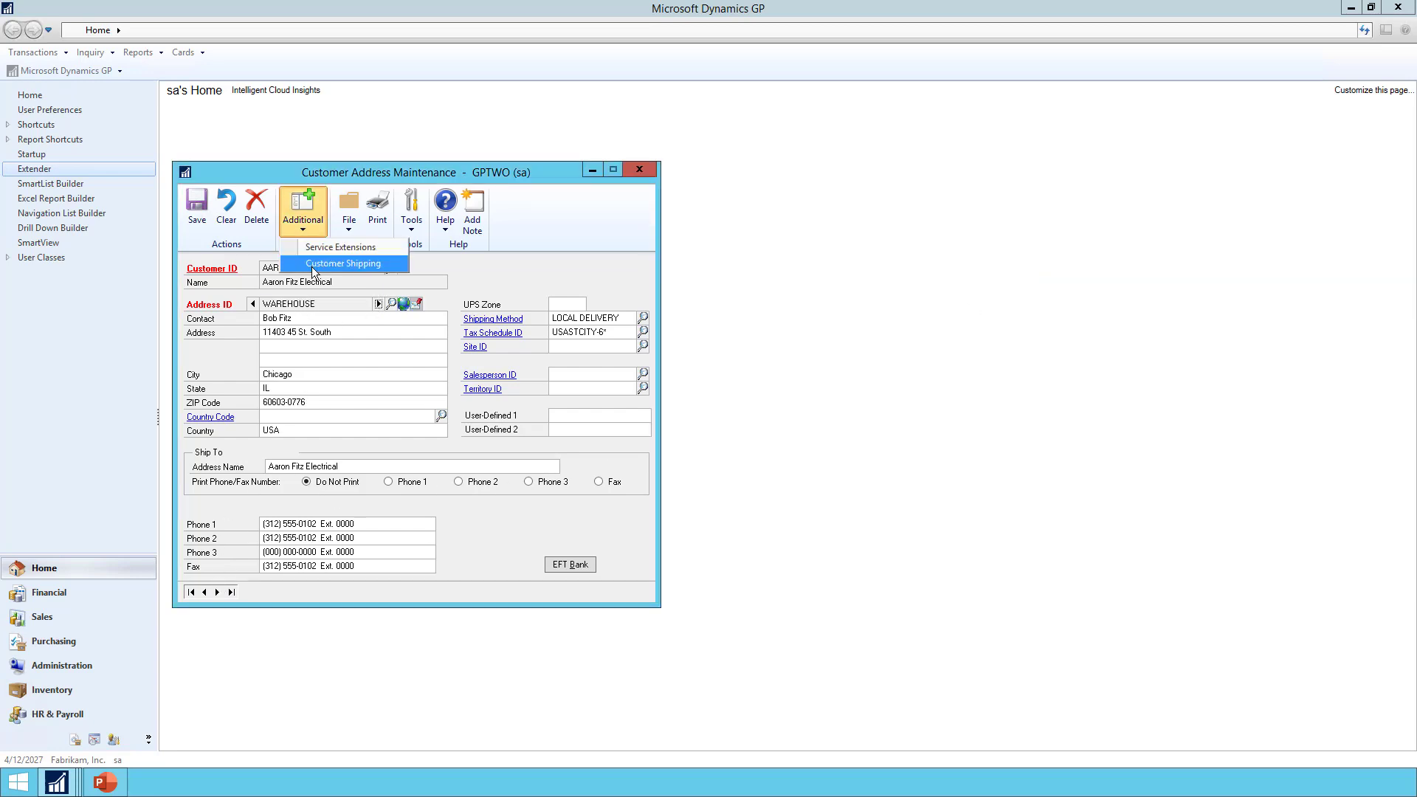
{"action": "left_click", "coordinate": [312, 267]}
{"action": "left_click", "coordinate": [1078, 284]}
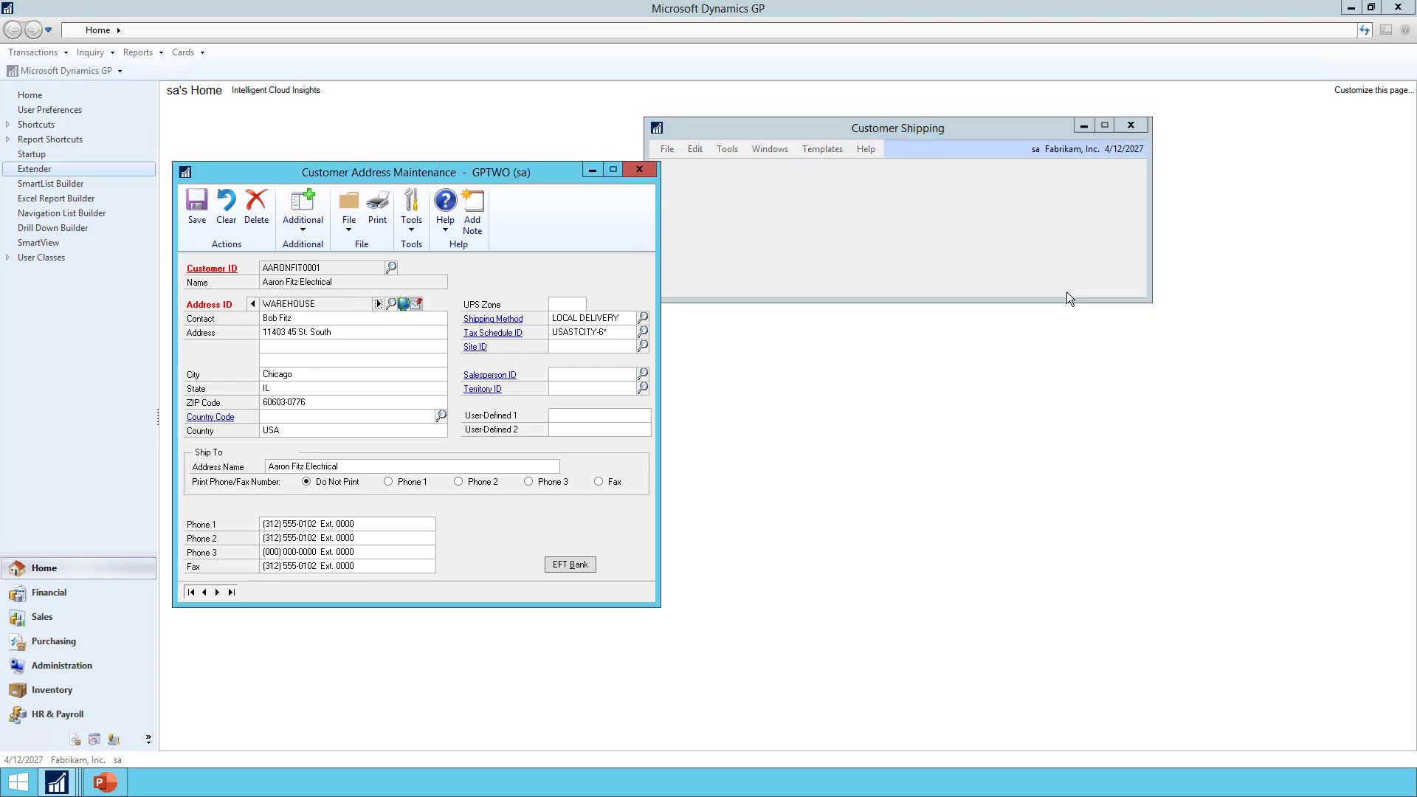
{"action": "left_click", "coordinate": [254, 304]}
{"action": "left_click", "coordinate": [299, 219]}
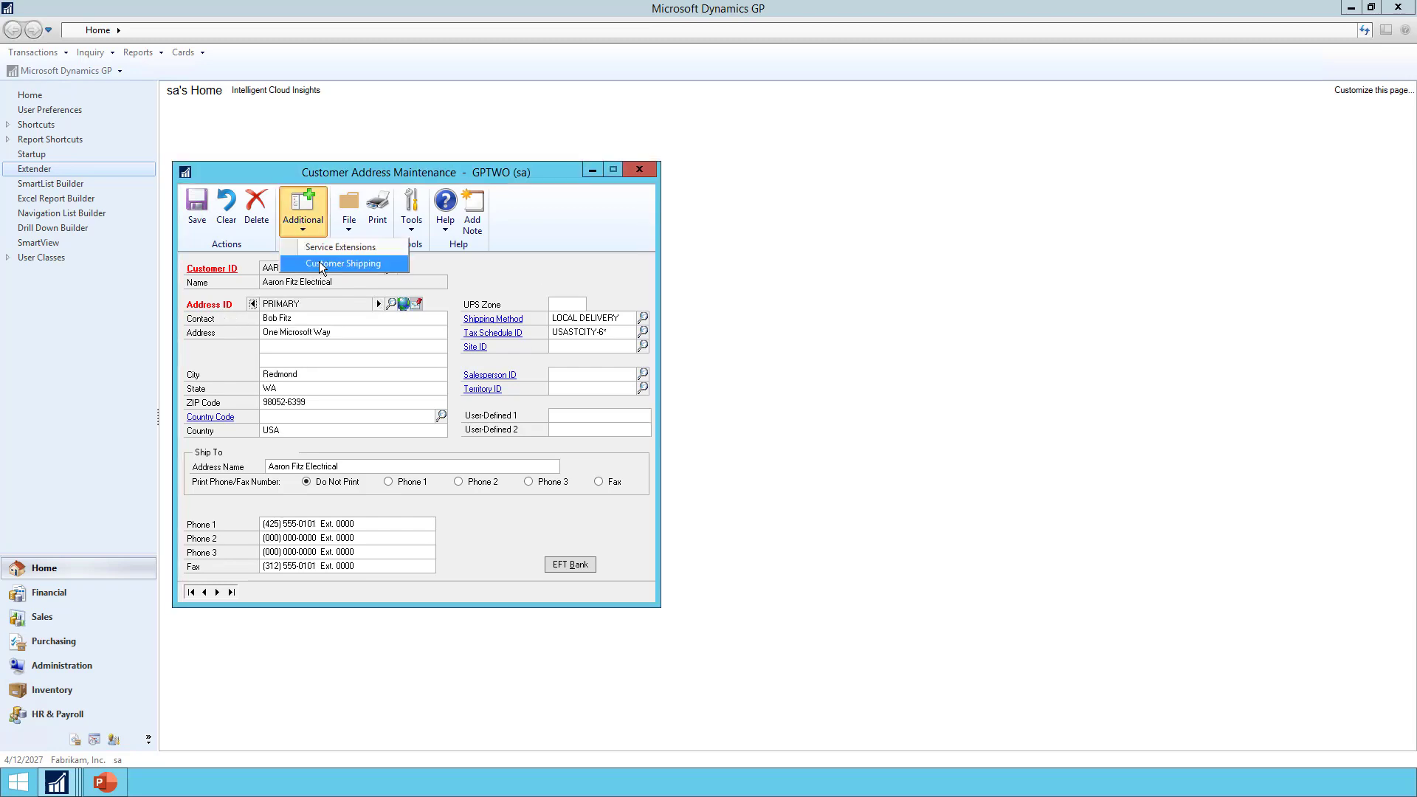
{"action": "left_click", "coordinate": [319, 263]}
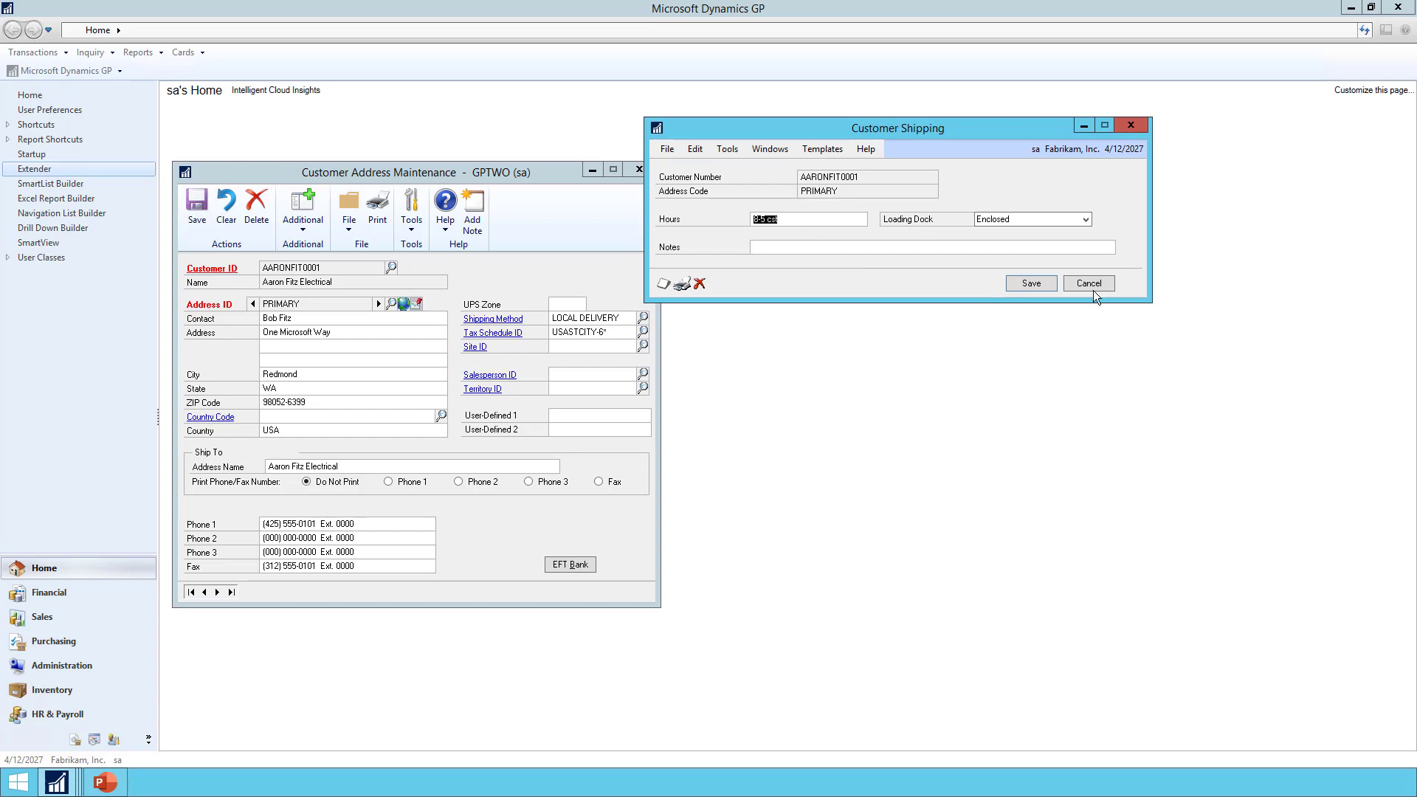
{"action": "left_click", "coordinate": [1099, 284]}
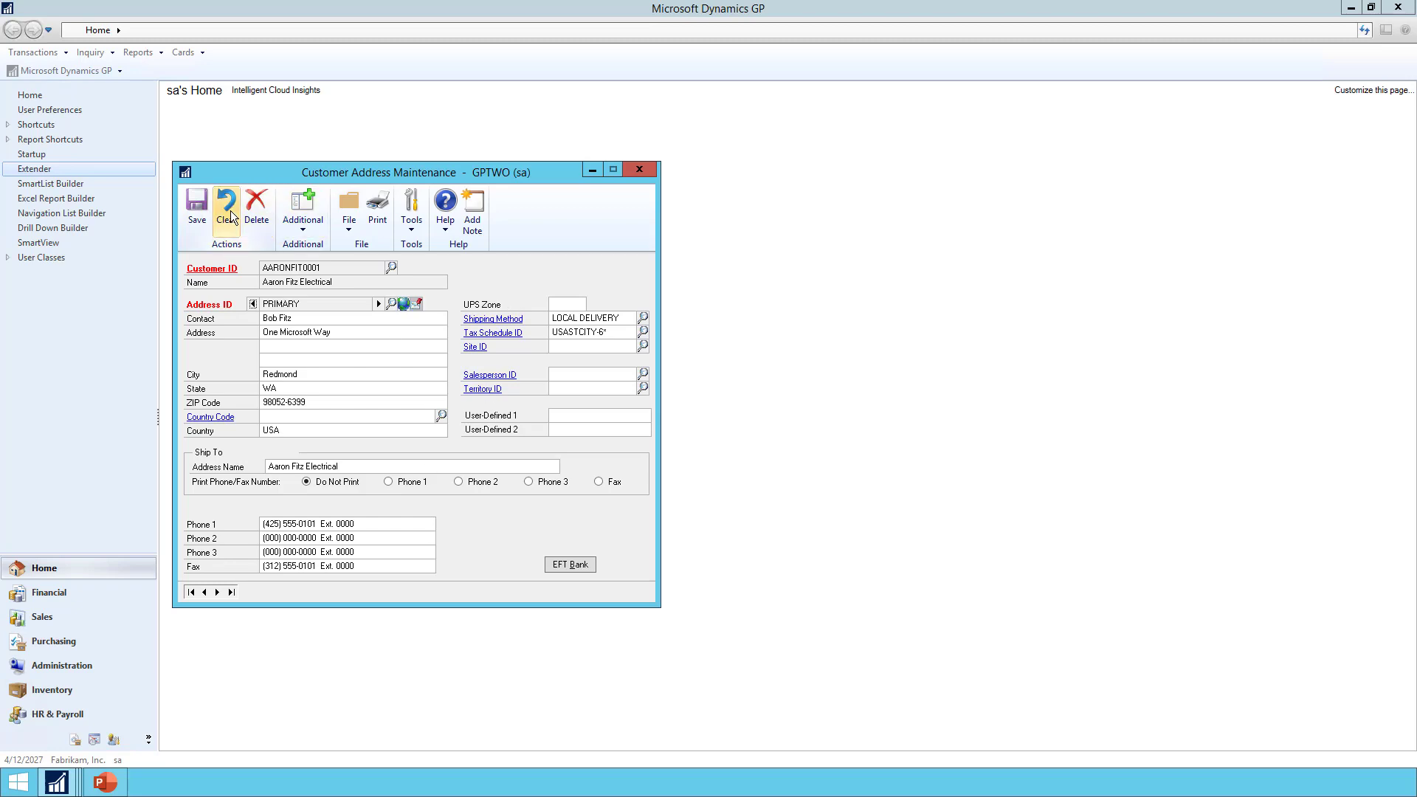
Load the CUST_SHIP_DEMO definition and turn on its scrolling grid option
{"action": "mouse_move", "coordinate": [65, 771]}
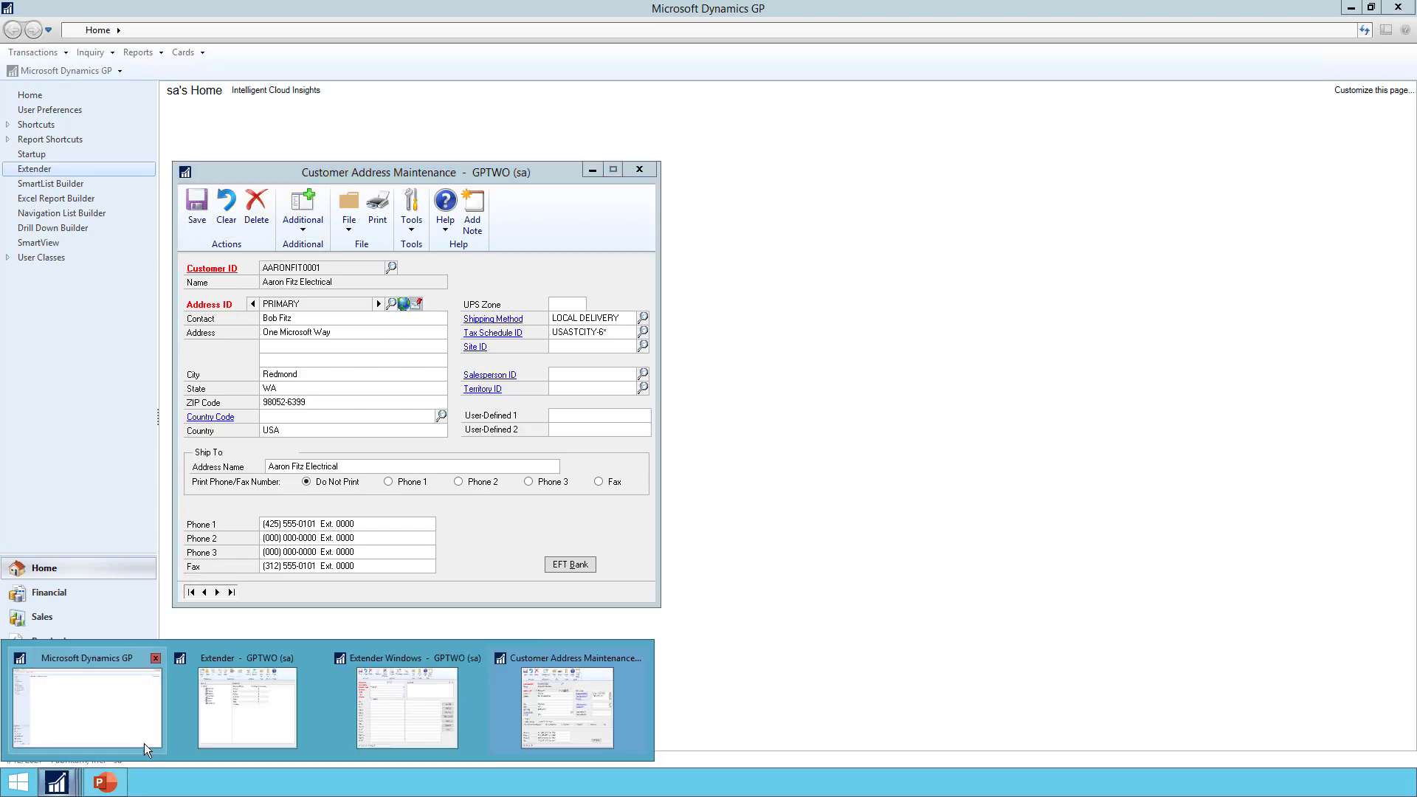
{"action": "left_click", "coordinate": [360, 707]}
{"action": "left_click", "coordinate": [358, 203]}
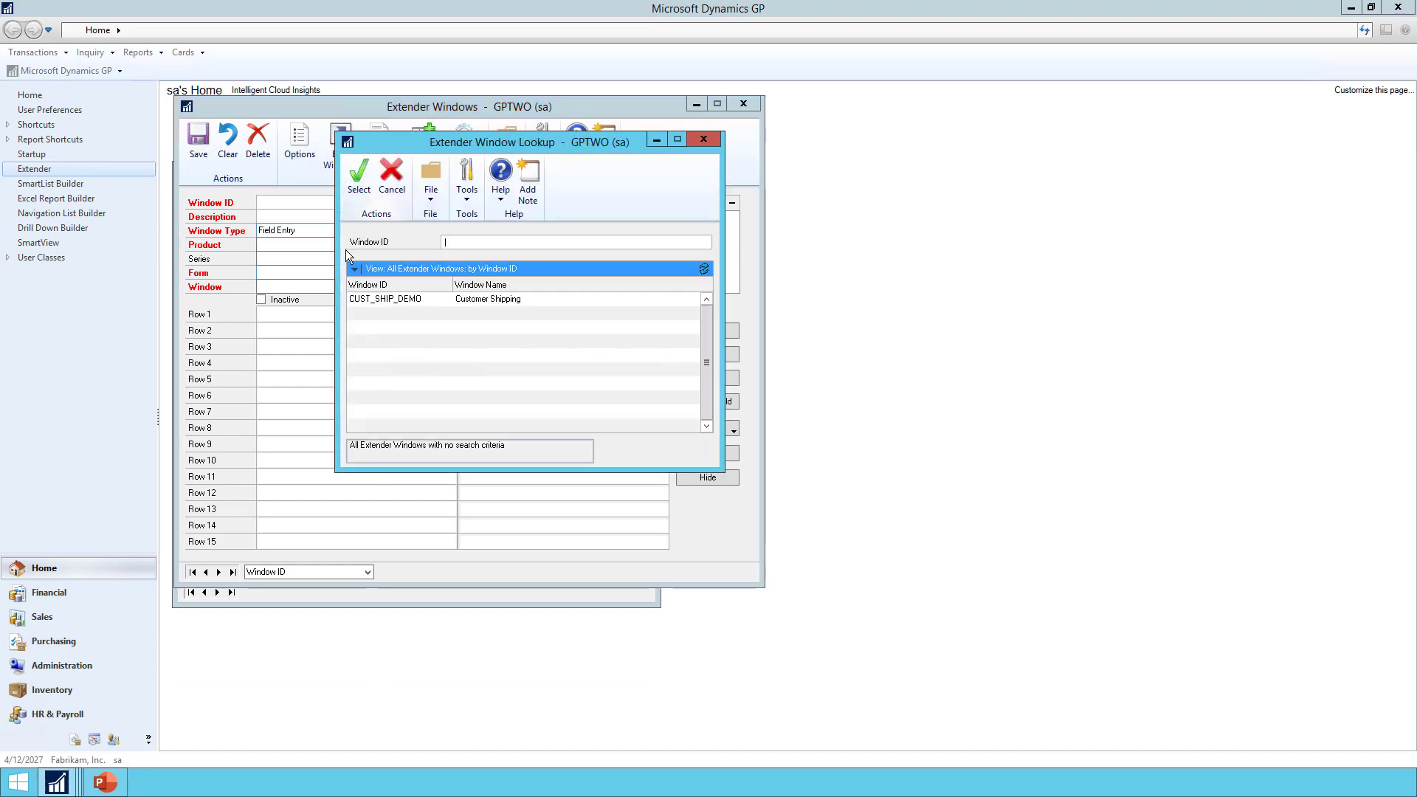
{"action": "double_click", "coordinate": [381, 296]}
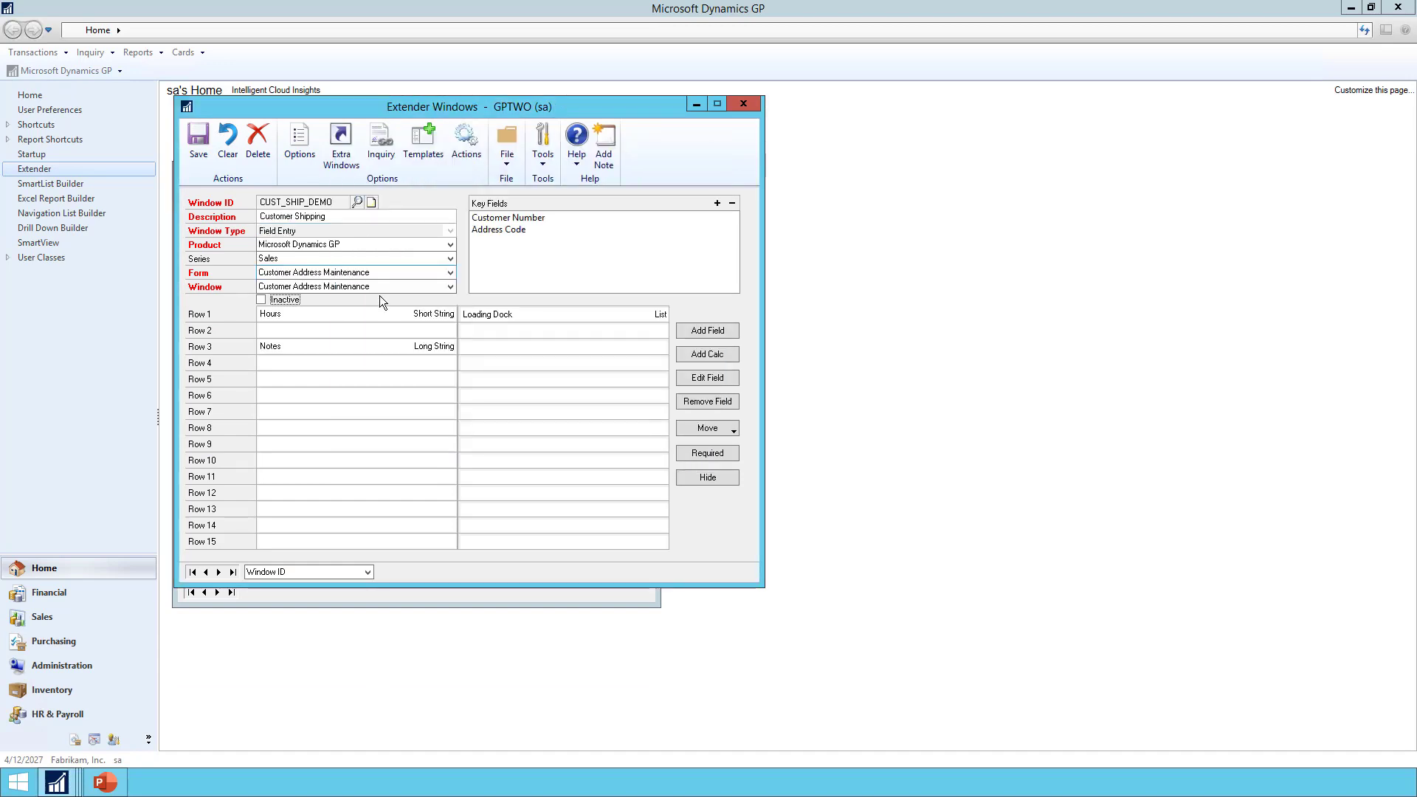
{"action": "left_click", "coordinate": [295, 154]}
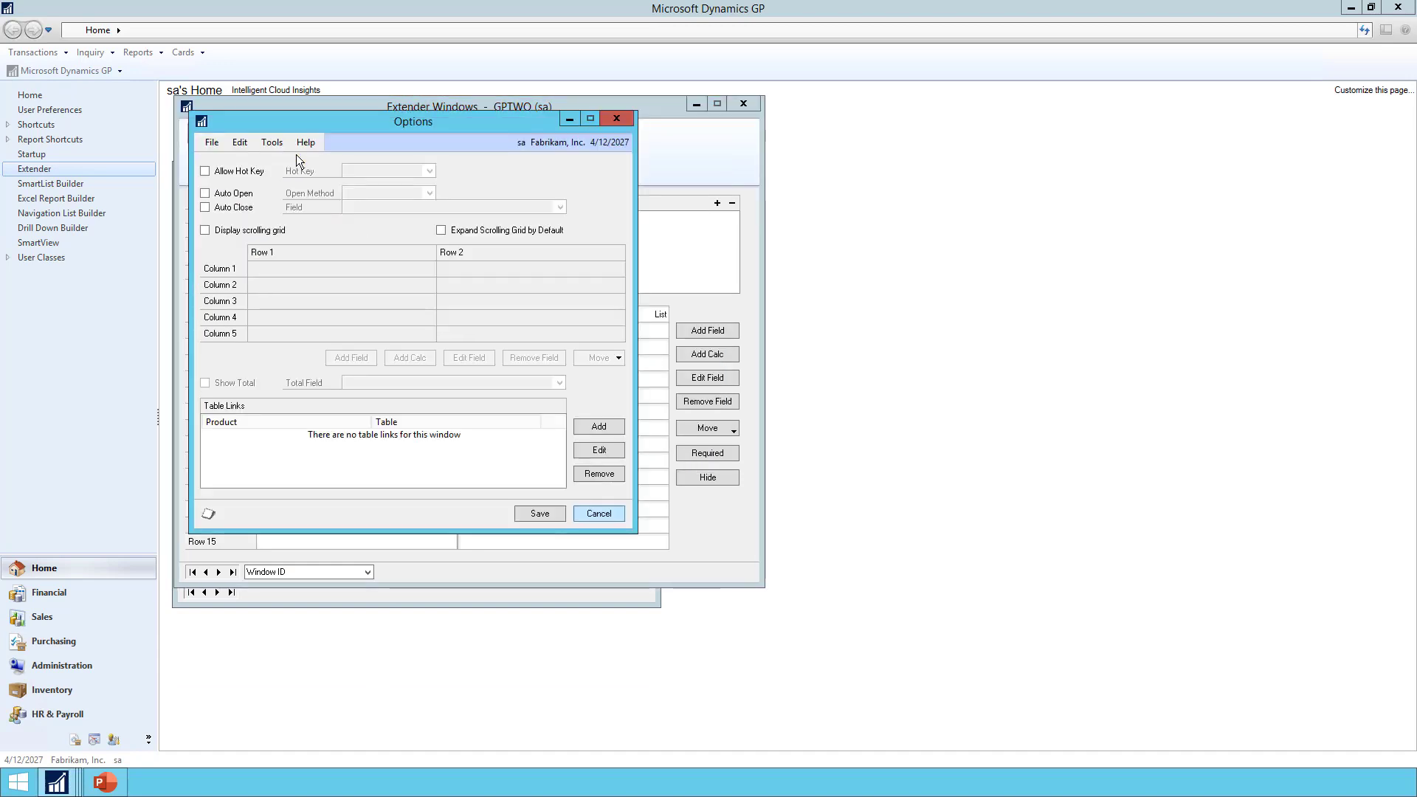
{"action": "left_click", "coordinate": [239, 232]}
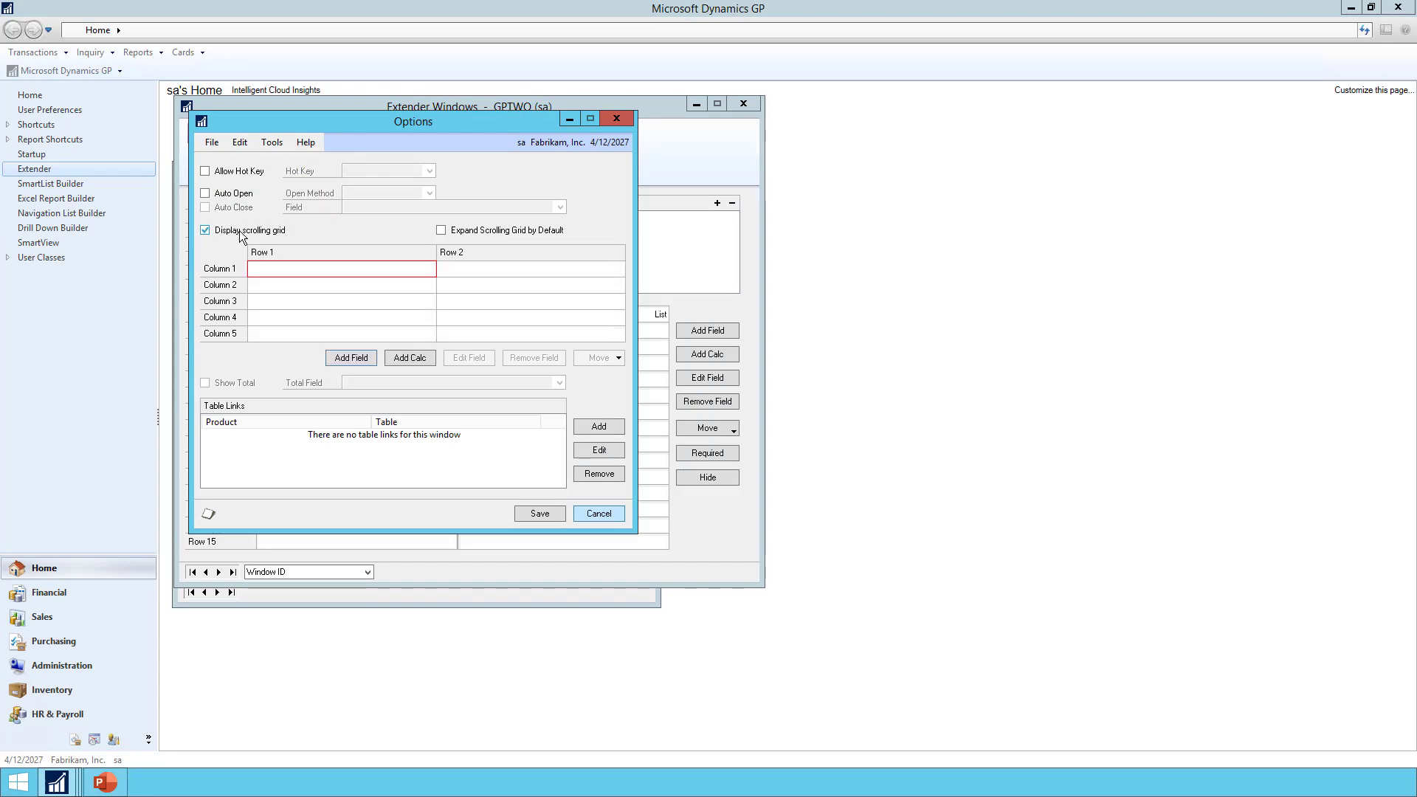
Add a Contact Person Short String column to the grid
{"action": "left_click", "coordinate": [277, 268]}
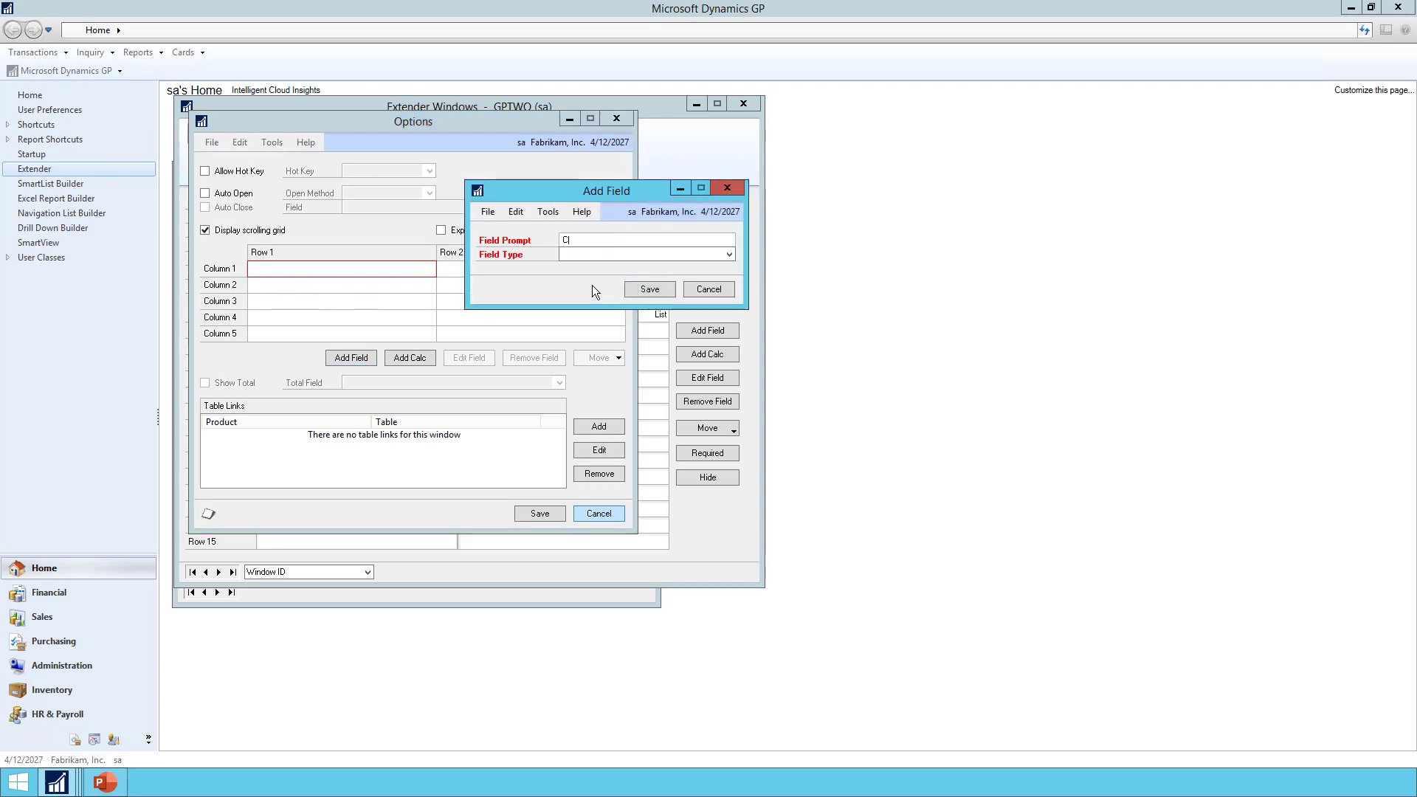
{"action": "type", "text": "Contact Person"}
{"action": "key", "text": "Tab"}
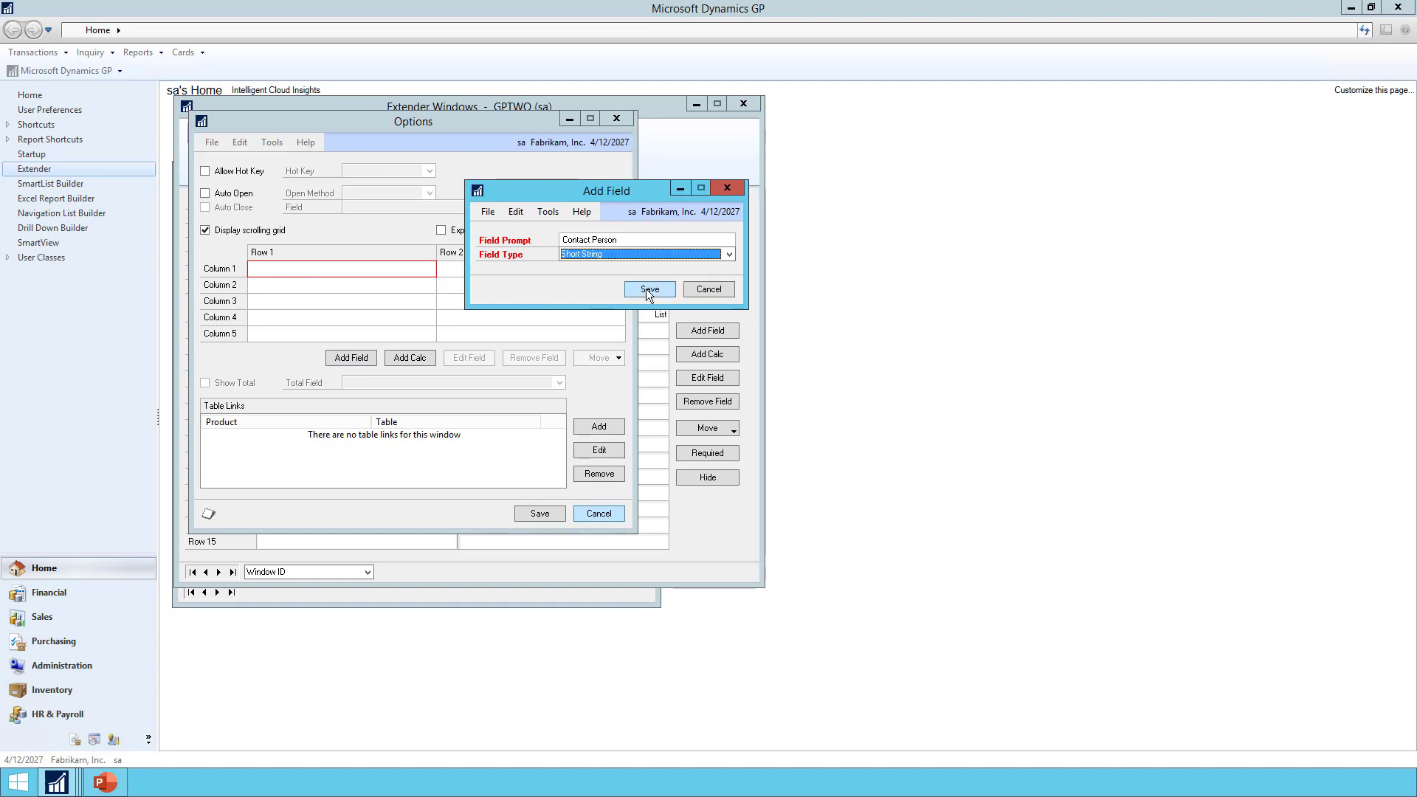
{"action": "left_click", "coordinate": [647, 290]}
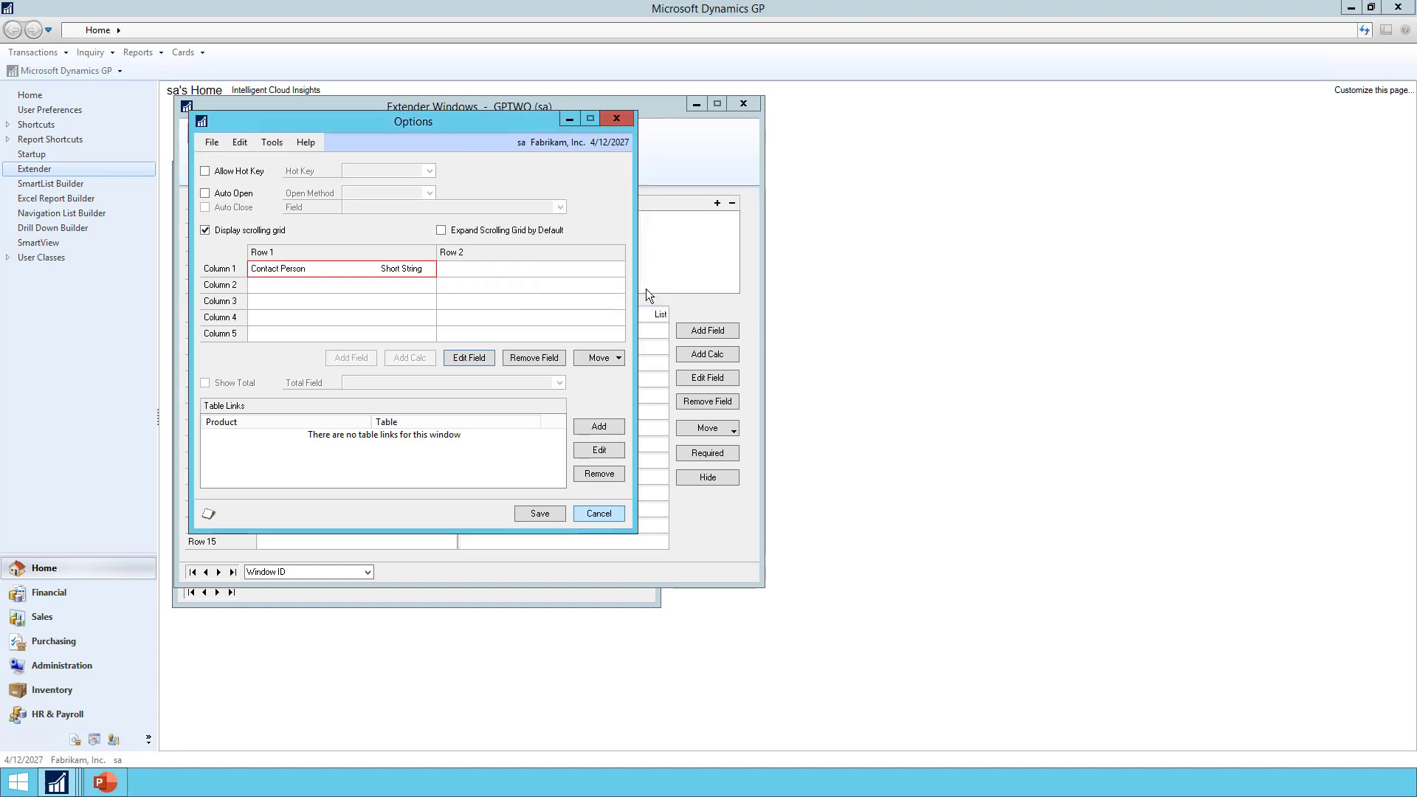
Add a Contact Phone # column of type Phone Number
{"action": "left_click", "coordinate": [323, 289]}
{"action": "type", "text": "Ph"}
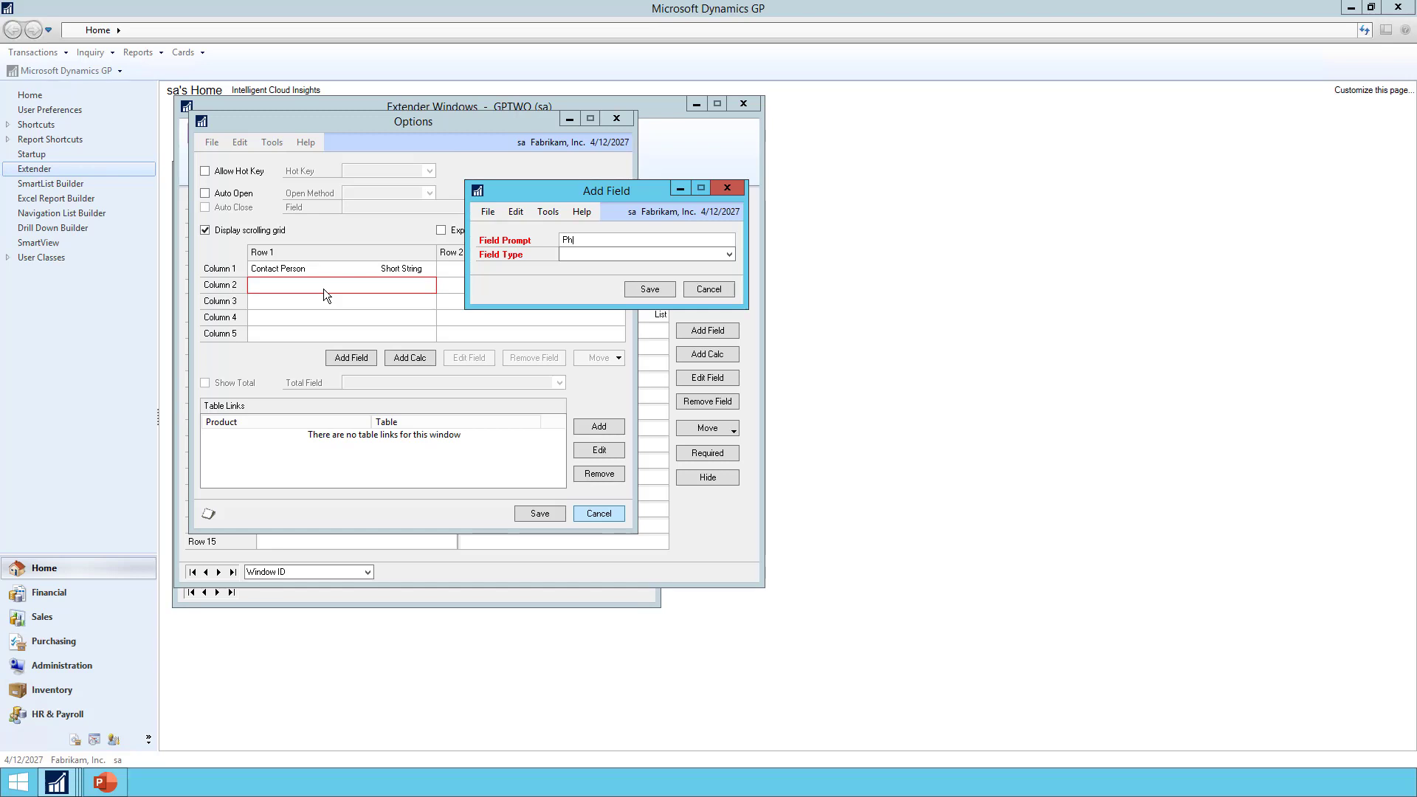
{"action": "key", "text": "BackSpace"}
{"action": "key", "text": "BackSpace"}
{"action": "type", "text": "Contact Phone #"}
{"action": "left_click", "coordinate": [583, 255]}
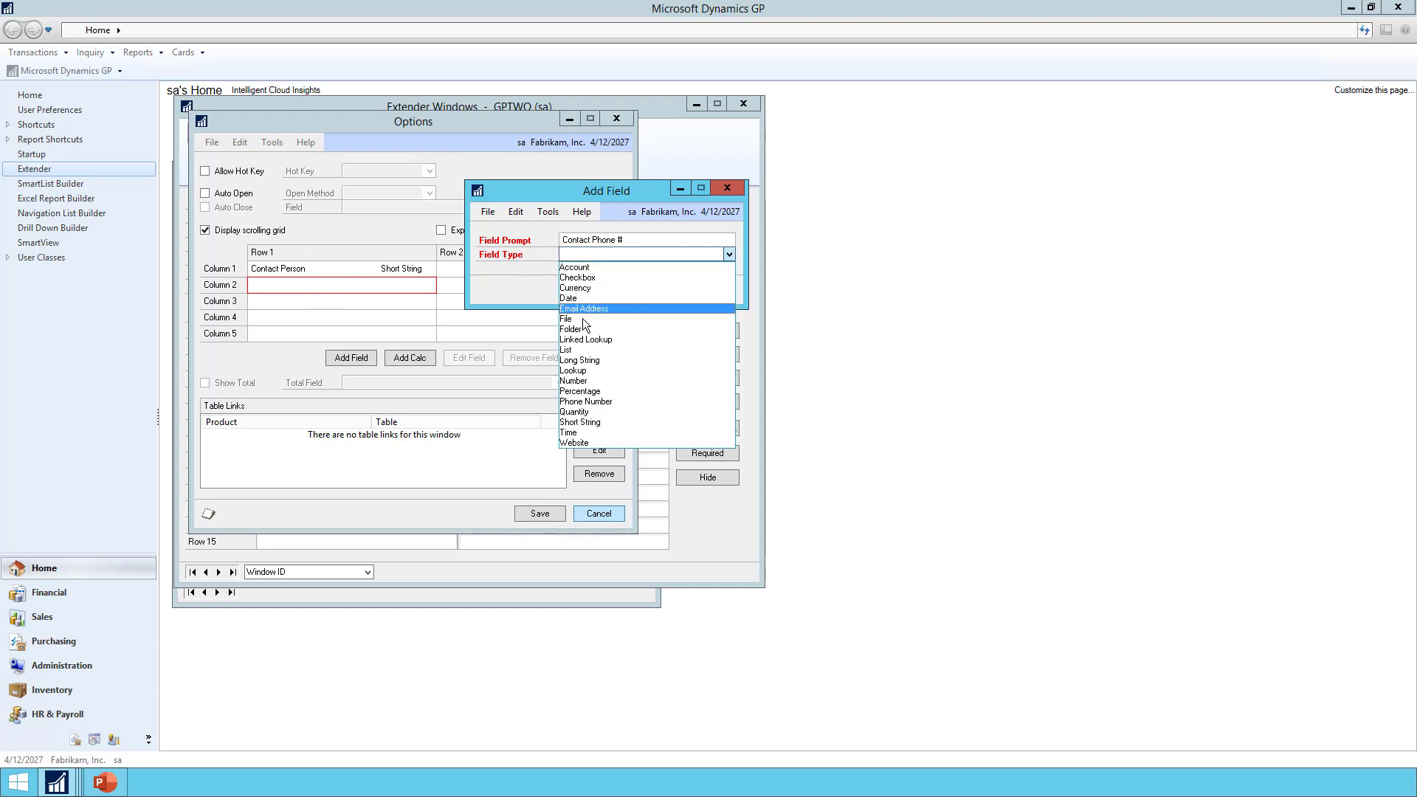
{"action": "left_click", "coordinate": [590, 402]}
{"action": "left_click", "coordinate": [640, 287]}
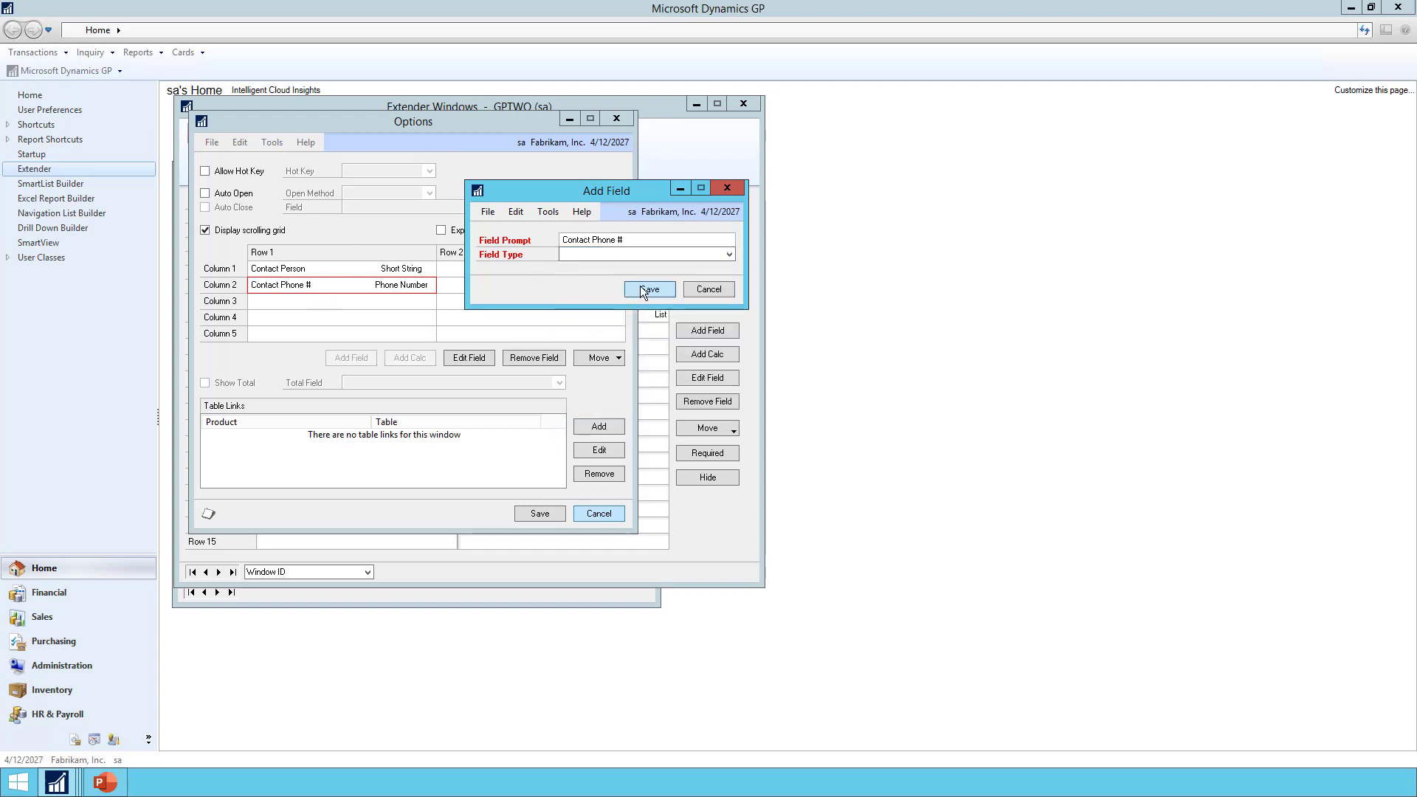
Add a Contact Email column of type Email Address and save the grid options
{"action": "double_click", "coordinate": [364, 301]}
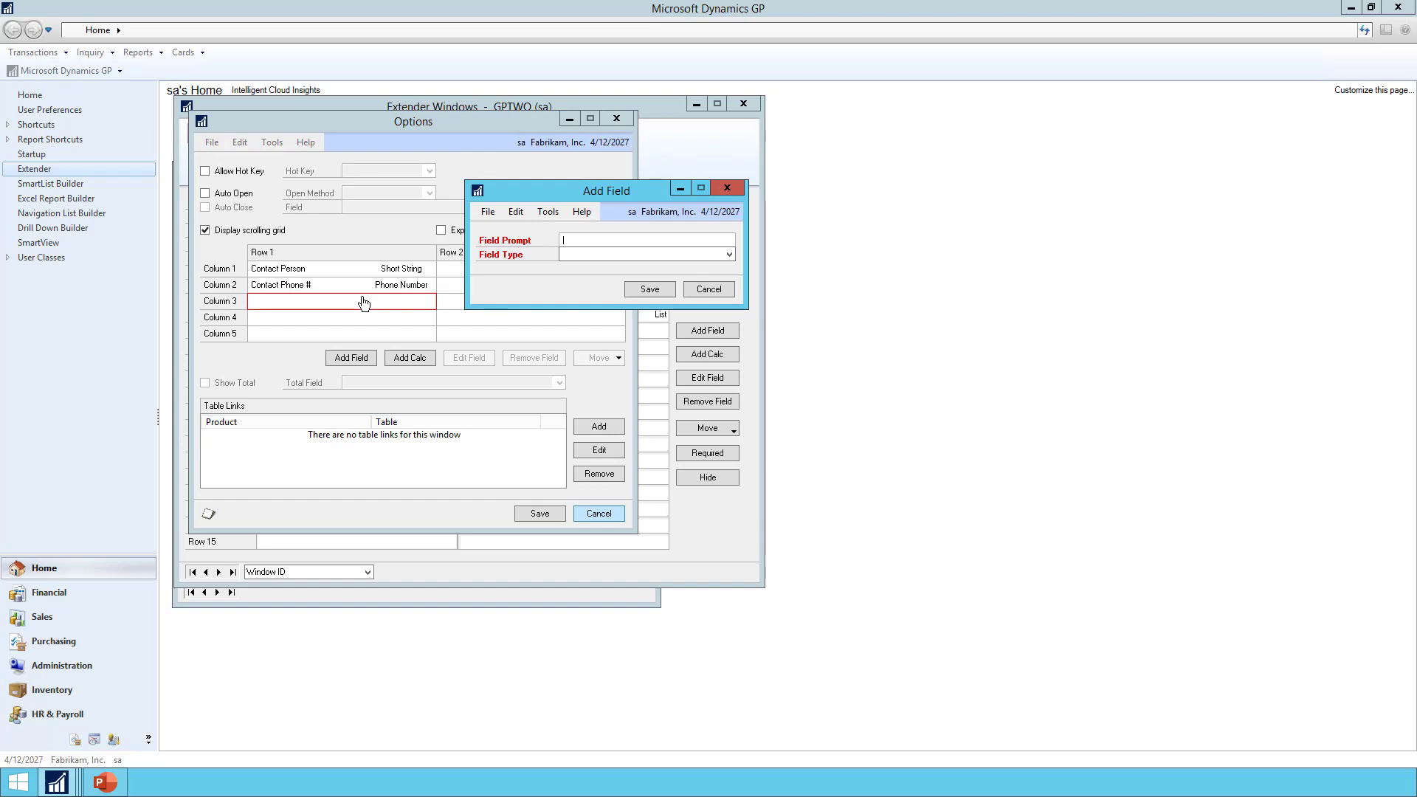
{"action": "type", "text": "Contact Email"}
{"action": "key", "text": "Tab"}
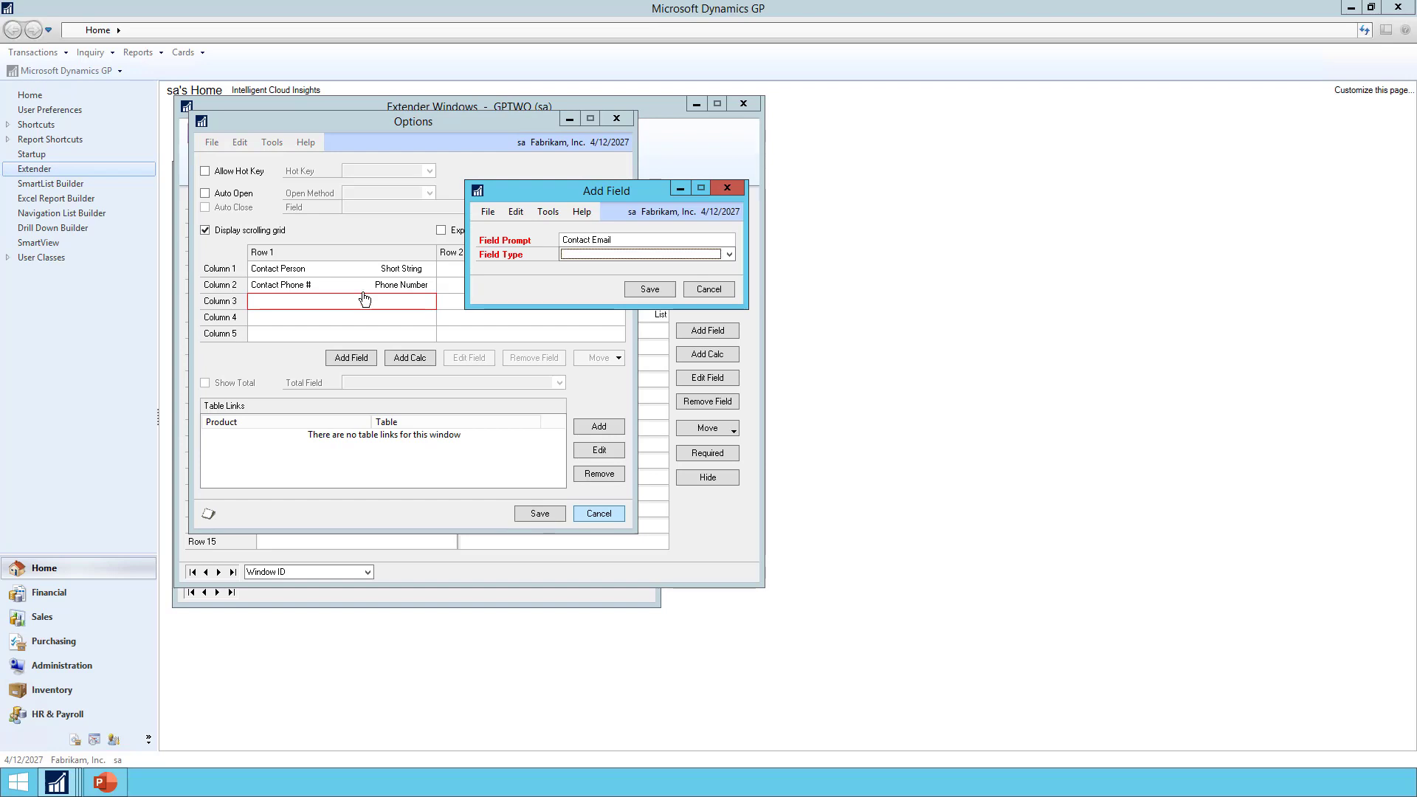
{"action": "left_click", "coordinate": [590, 255]}
{"action": "left_click", "coordinate": [584, 309]}
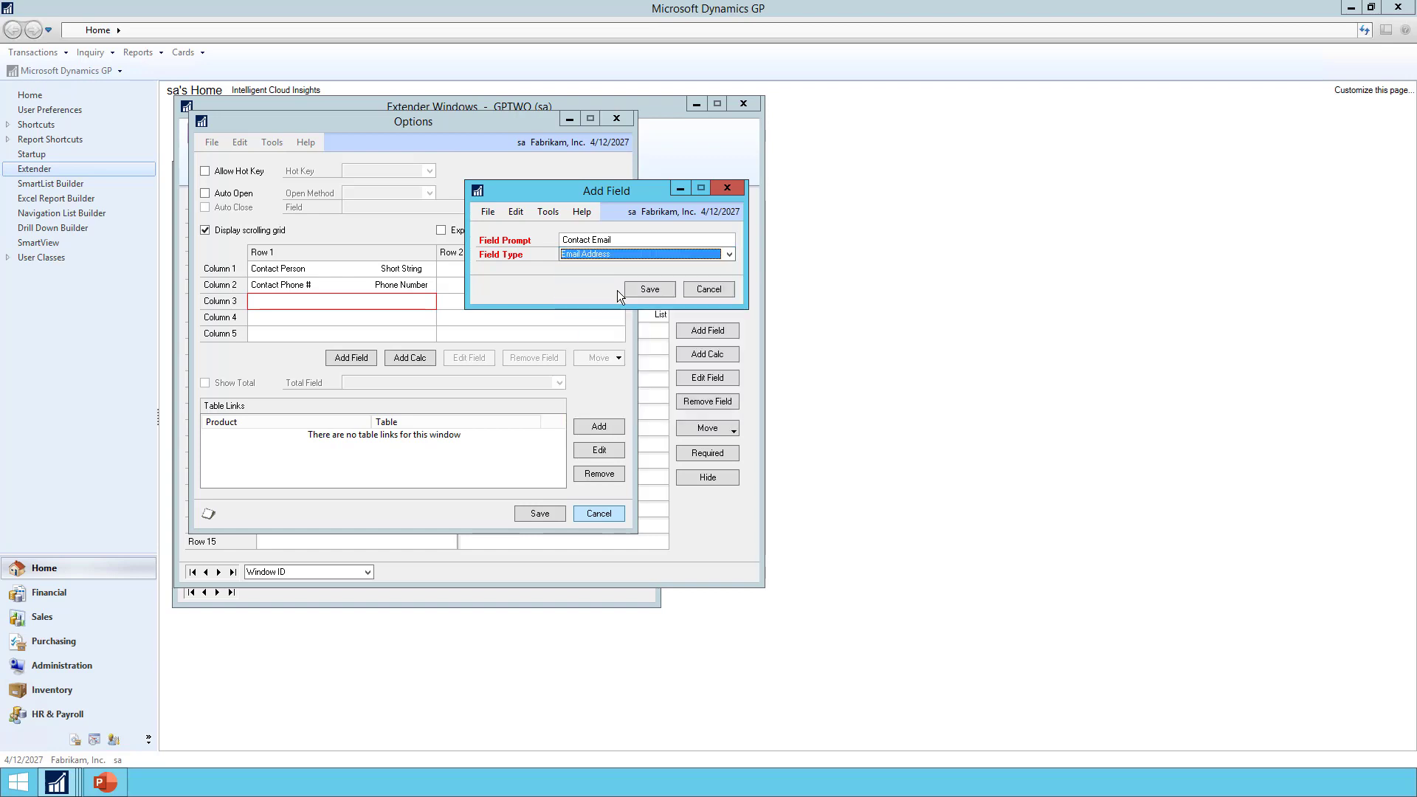
{"action": "left_click", "coordinate": [641, 289]}
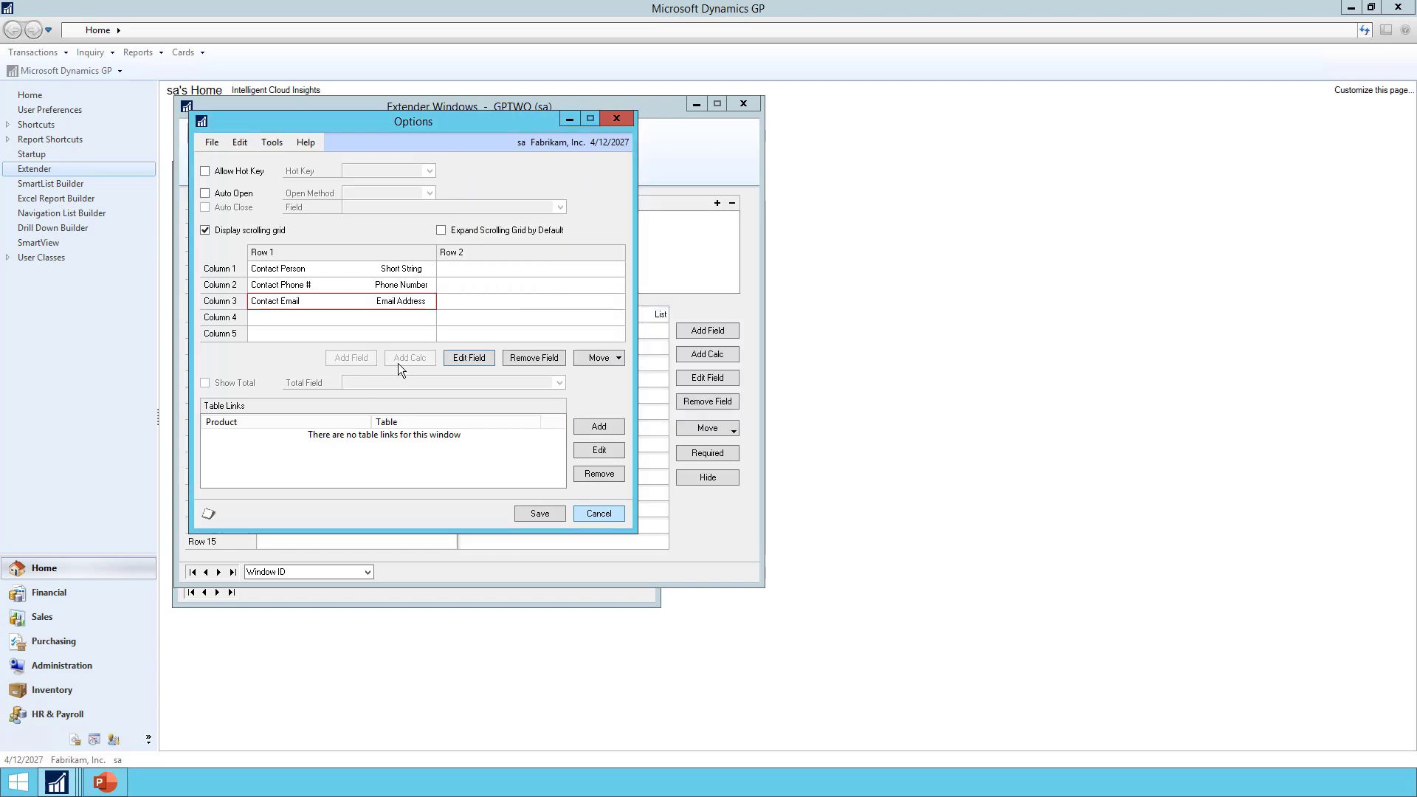
{"action": "left_click", "coordinate": [535, 514]}
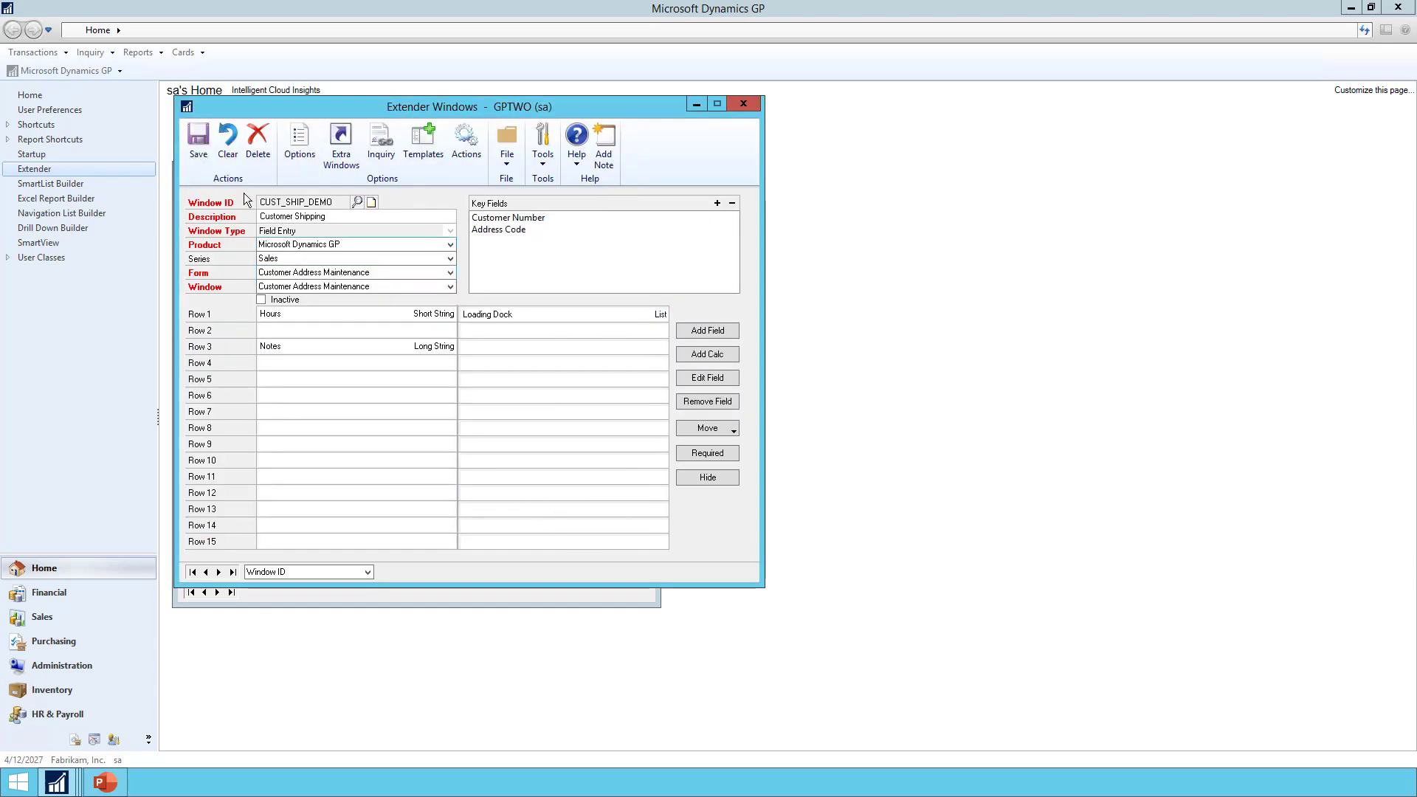
Save the Extender window definition and open Customer Shipping for the PRIMARY address
{"action": "left_click", "coordinate": [200, 142]}
{"action": "left_click", "coordinate": [442, 596]}
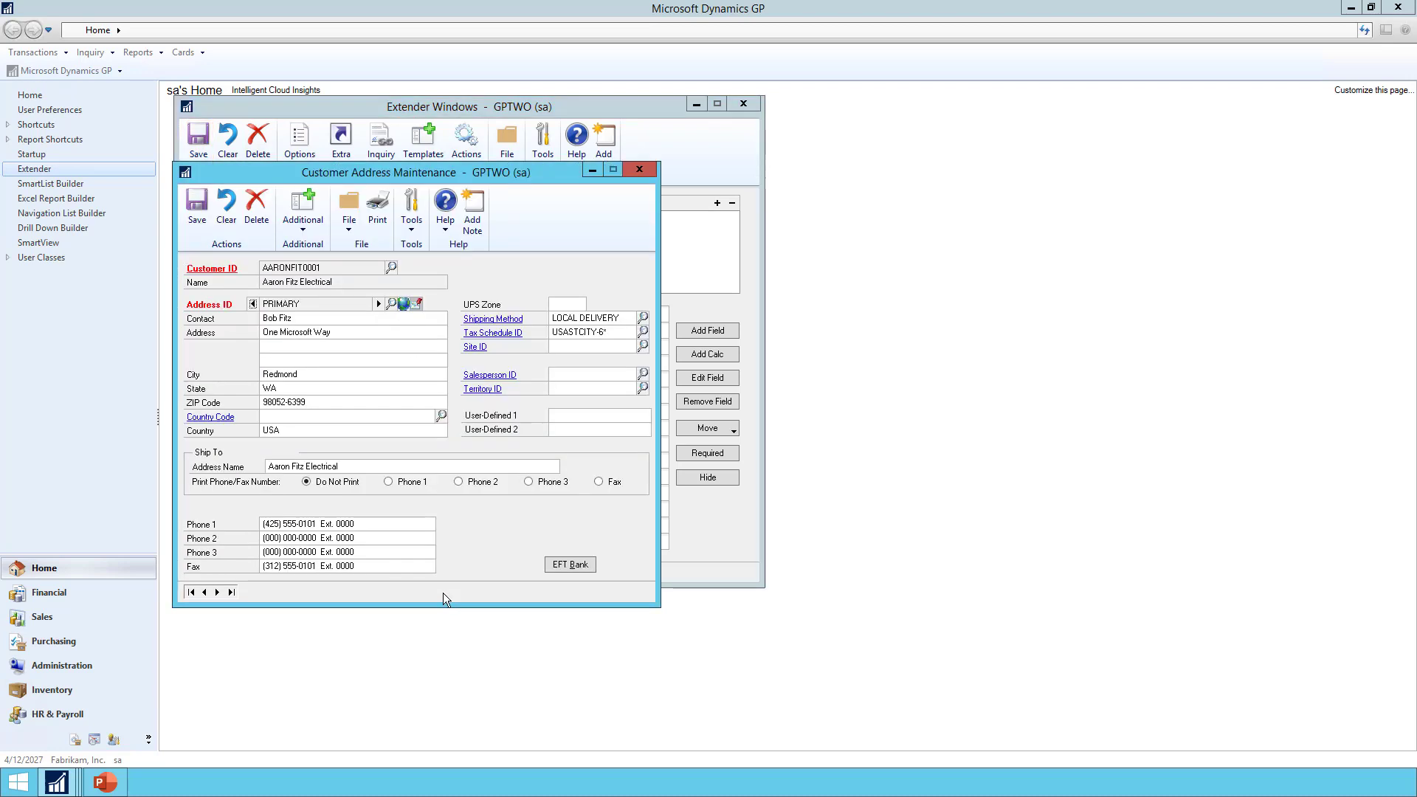
{"action": "left_click", "coordinate": [293, 233]}
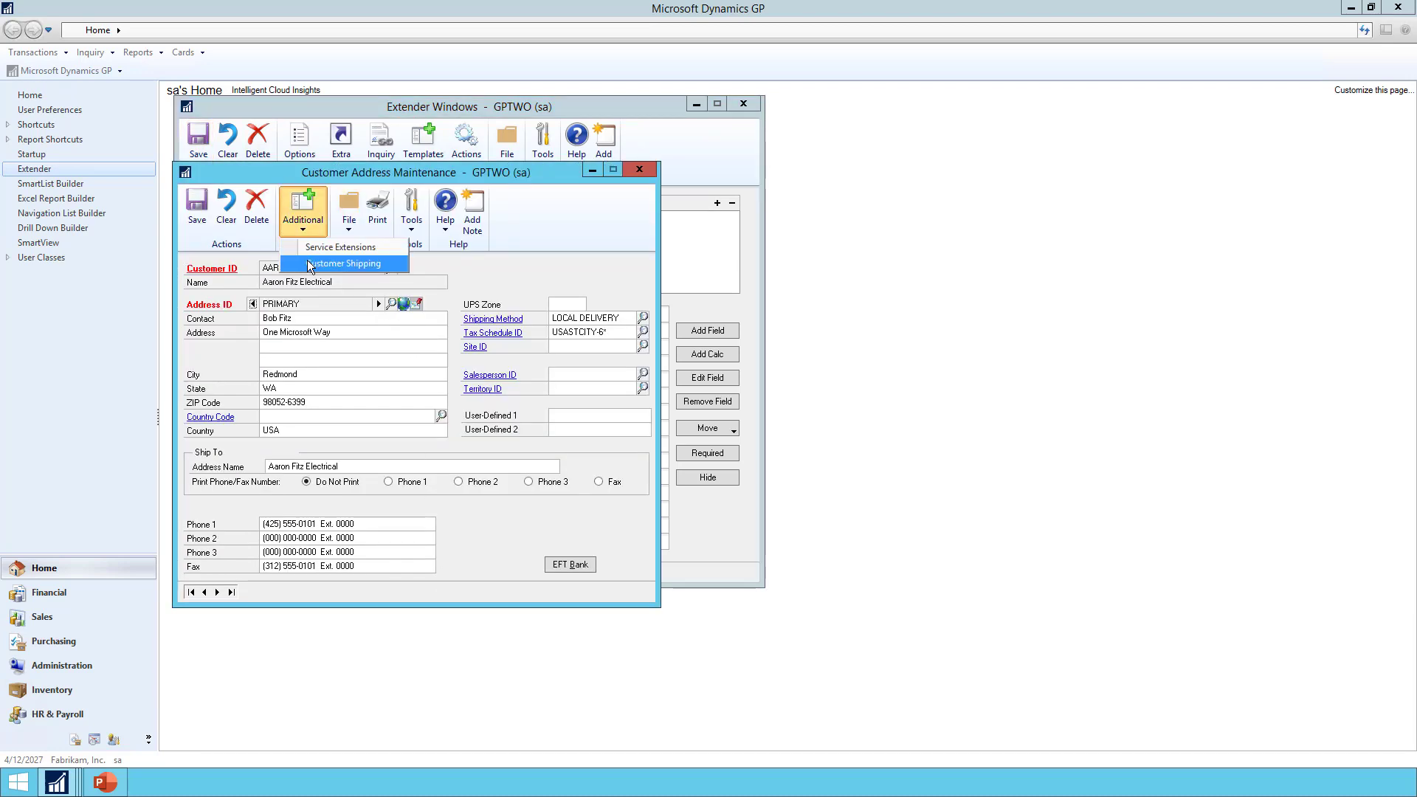
{"action": "left_click", "coordinate": [307, 262]}
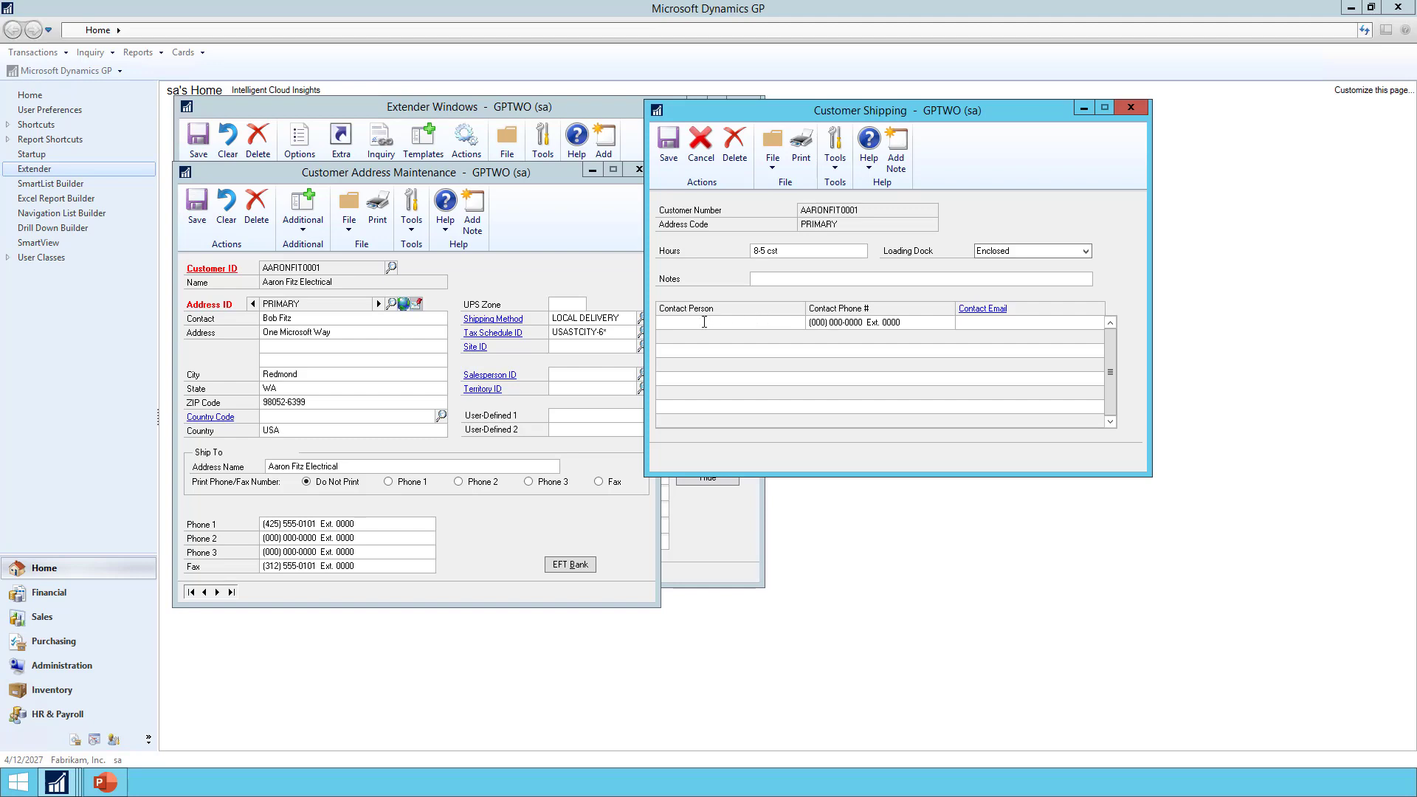
Enter a contact's full name, phone number and e-mail, then start a second contact row
{"action": "key", "text": "Tab"}
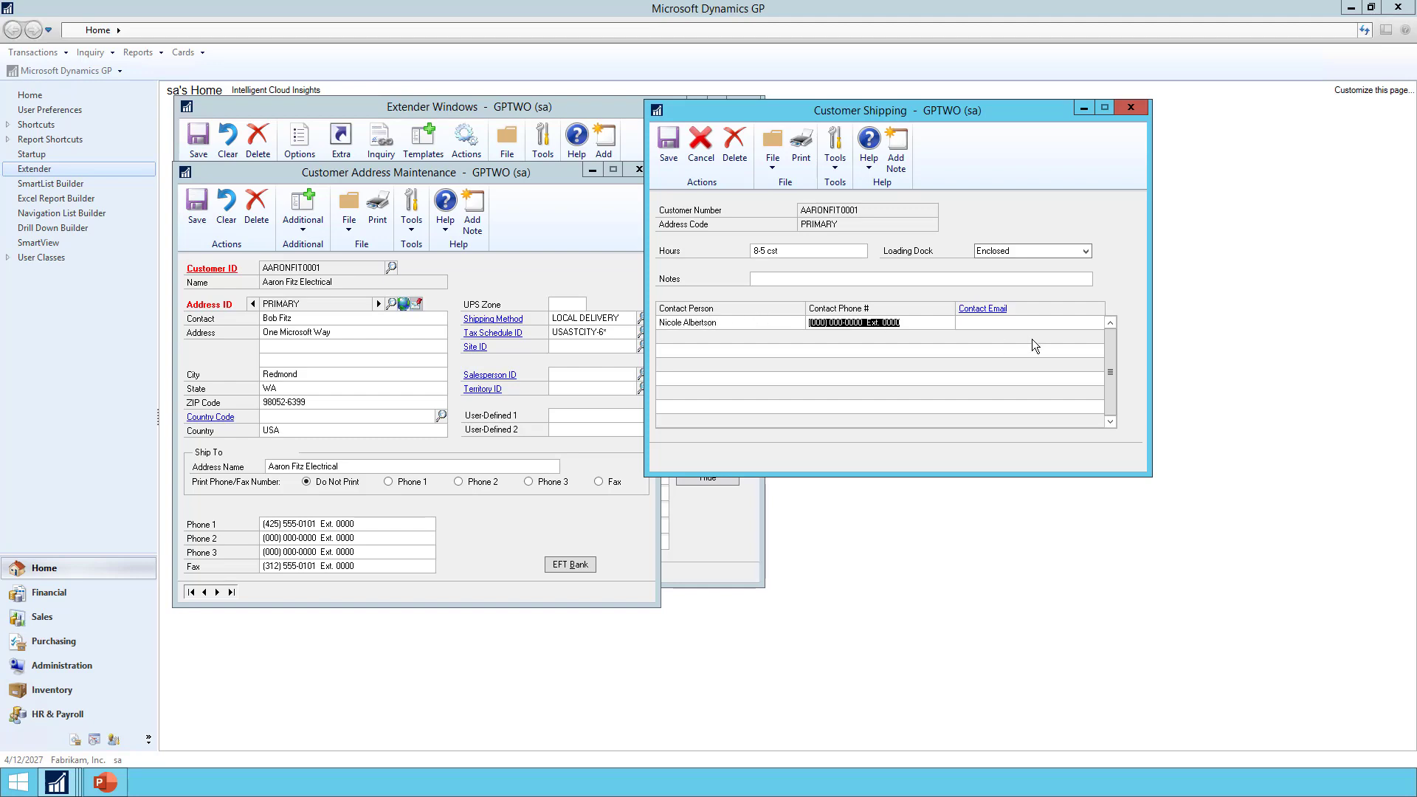
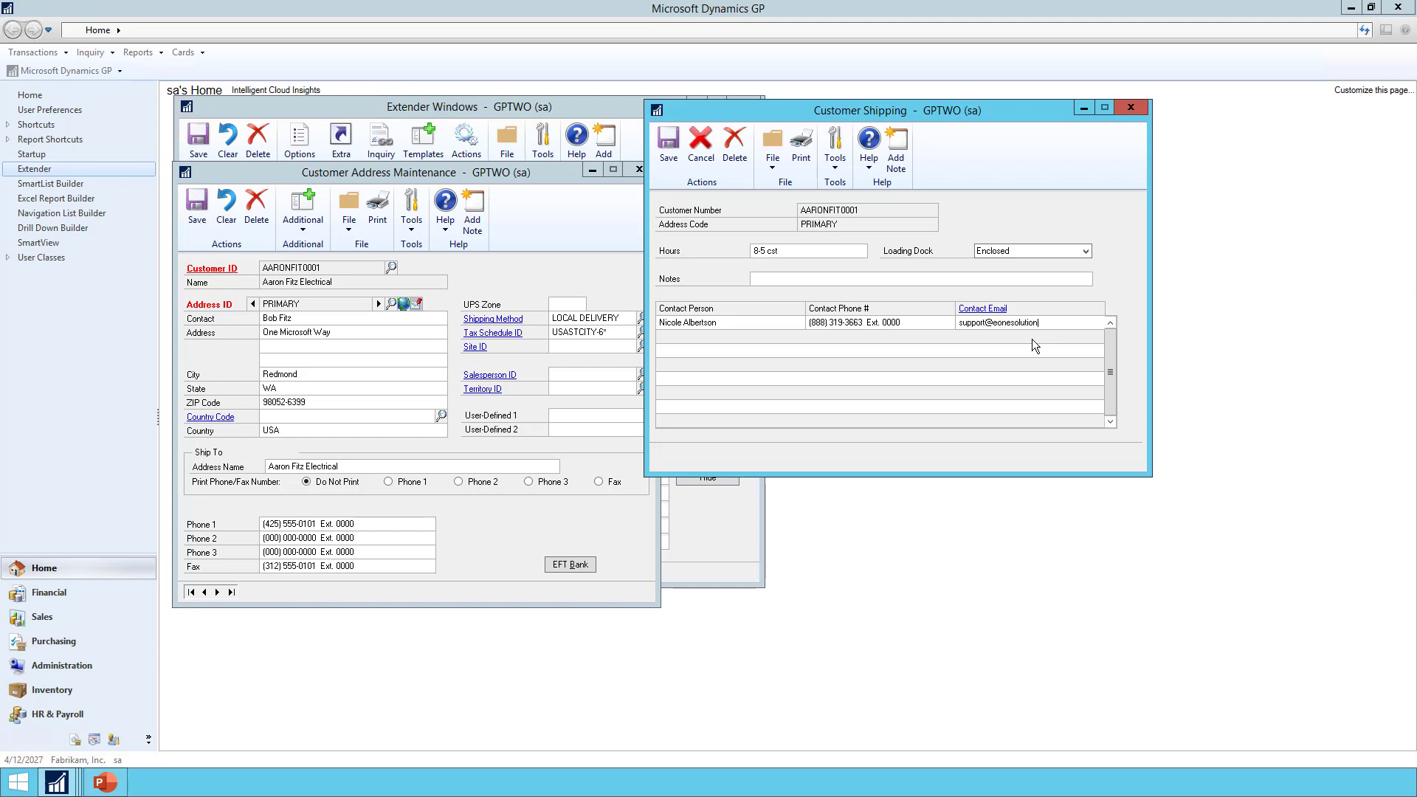
{"action": "key", "text": "Tab"}
{"action": "type", "text": "M"}
Save the Customer Shipping contacts and close Customer Address Maintenance
{"action": "left_click", "coordinate": [668, 144]}
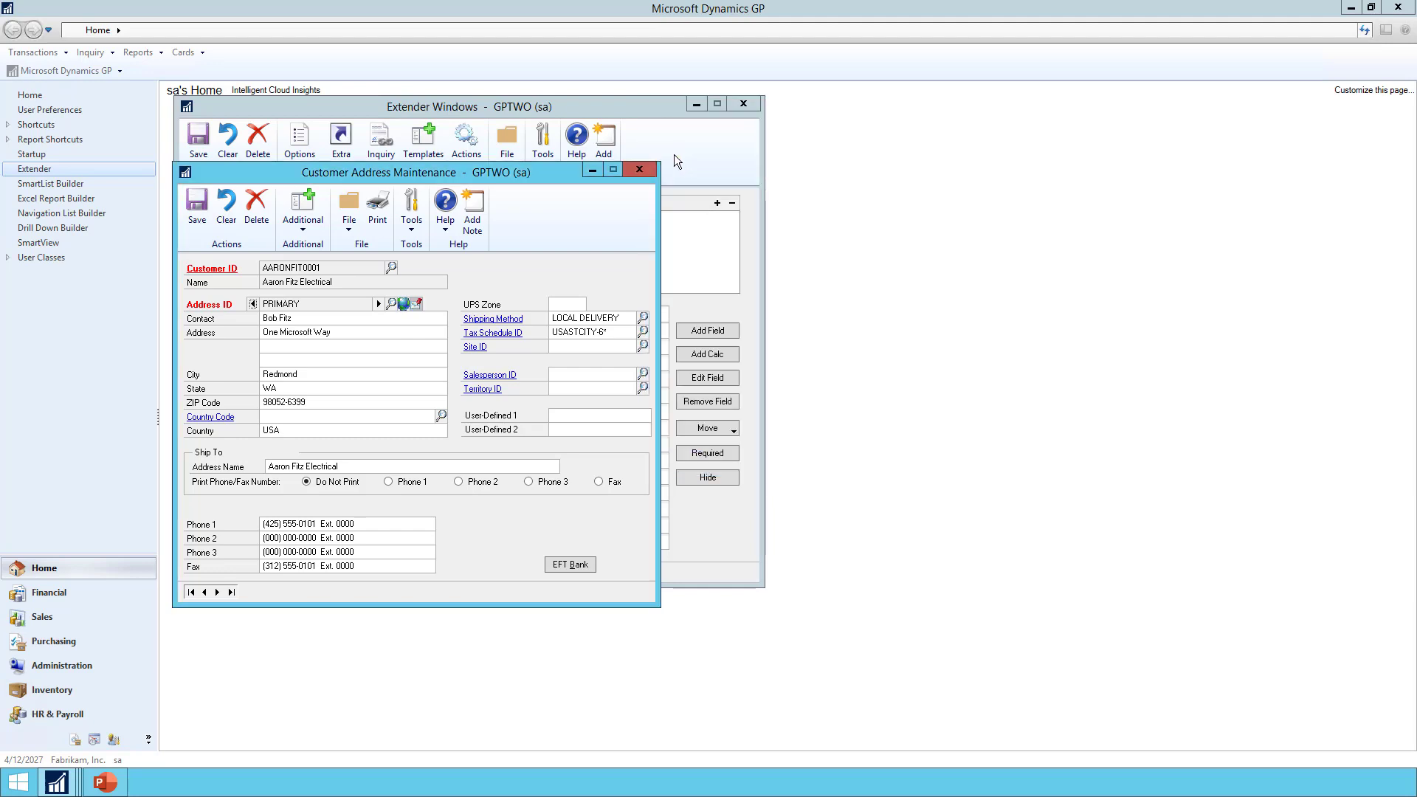
{"action": "left_click", "coordinate": [639, 171]}
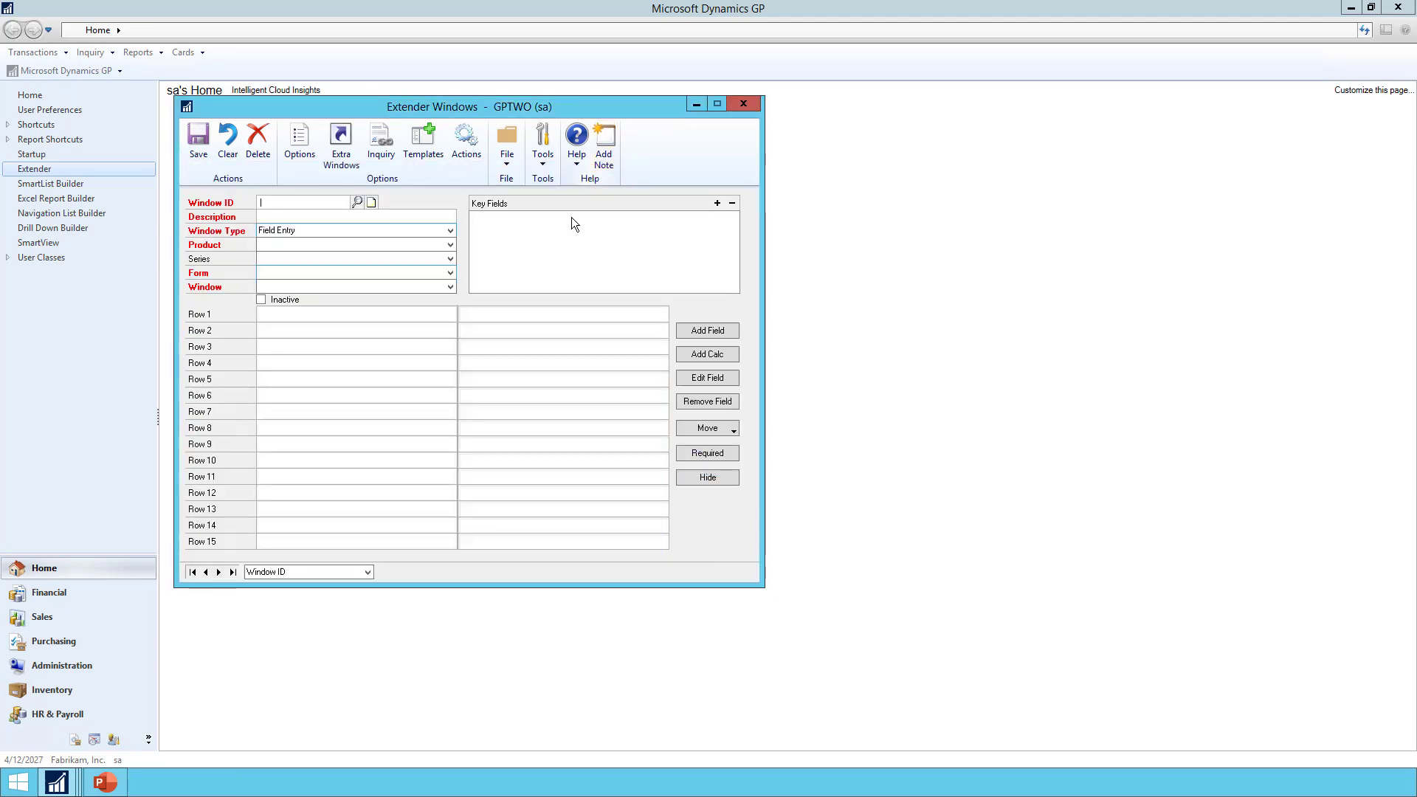
Load CUST_SHIP_DEMO and set it to auto-open on entry to the Contact Person field
{"action": "left_click", "coordinate": [358, 201]}
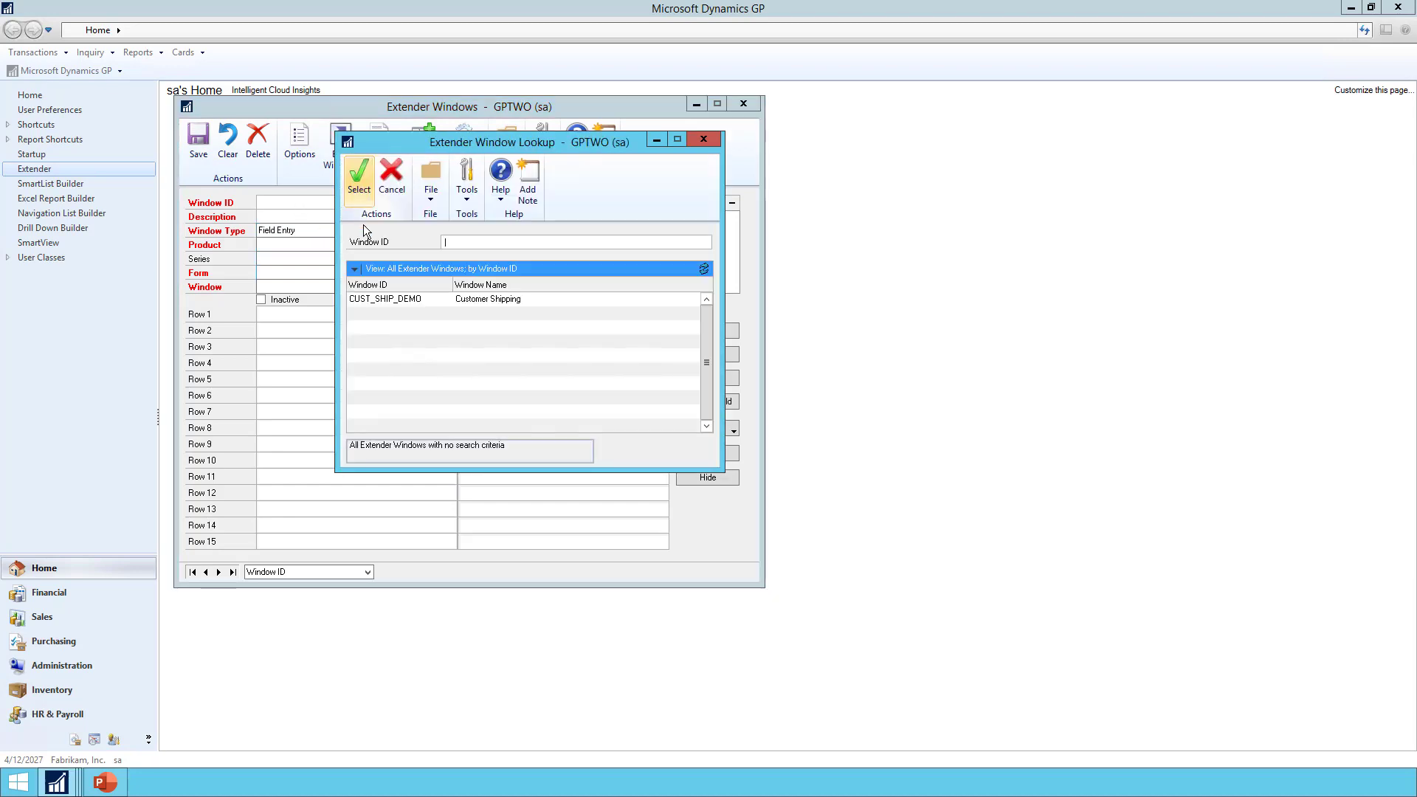
{"action": "double_click", "coordinate": [419, 298]}
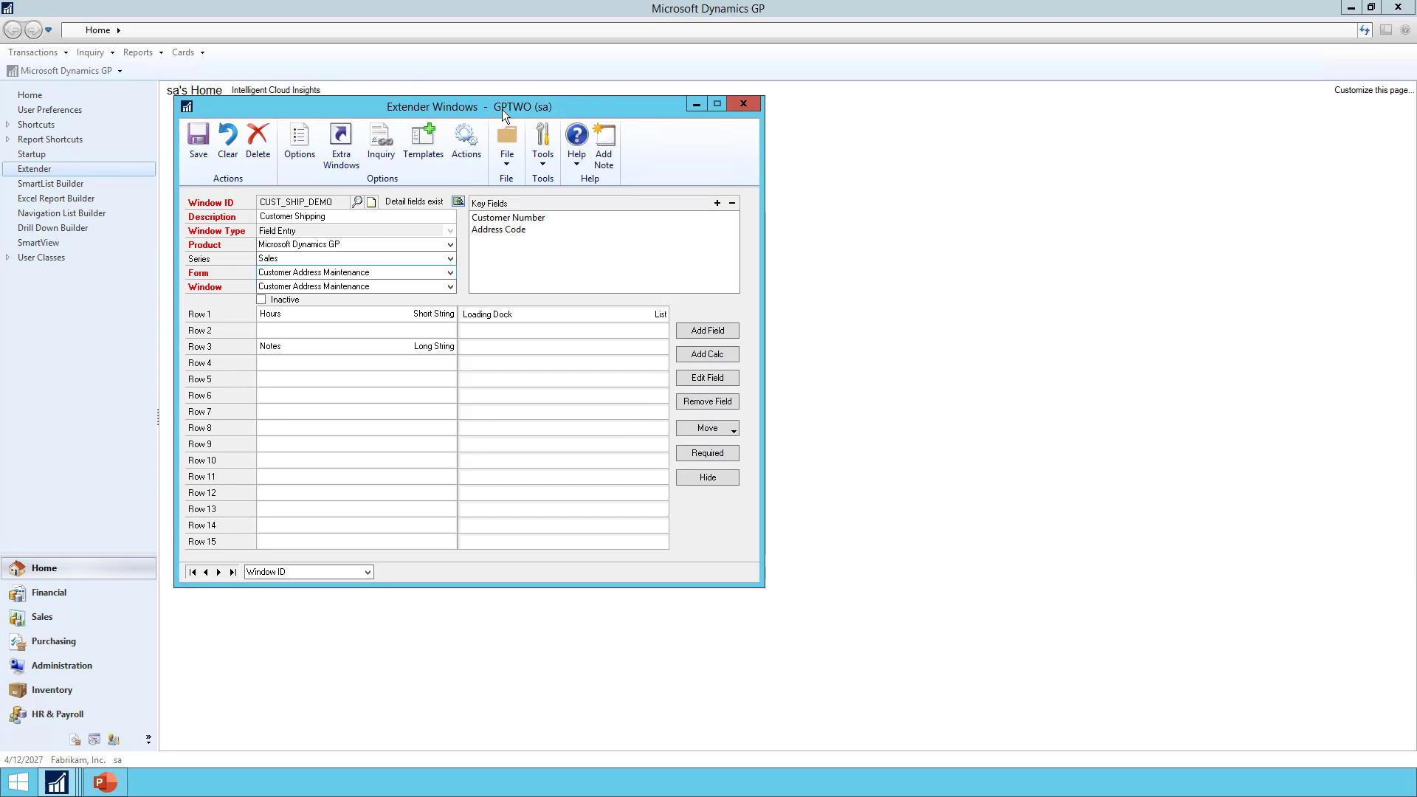
{"action": "left_click", "coordinate": [290, 149]}
{"action": "left_click", "coordinate": [232, 195]}
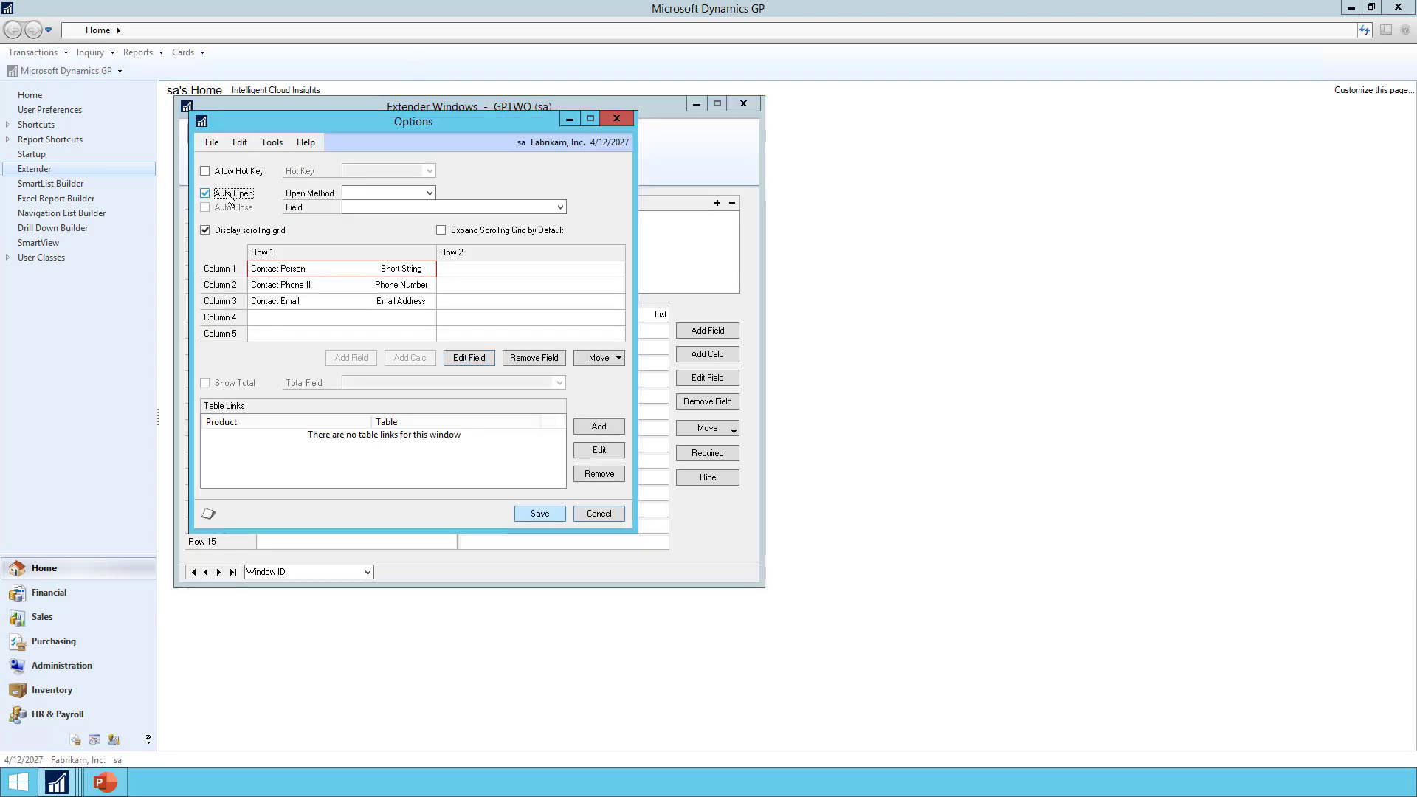
{"action": "left_click", "coordinate": [383, 196]}
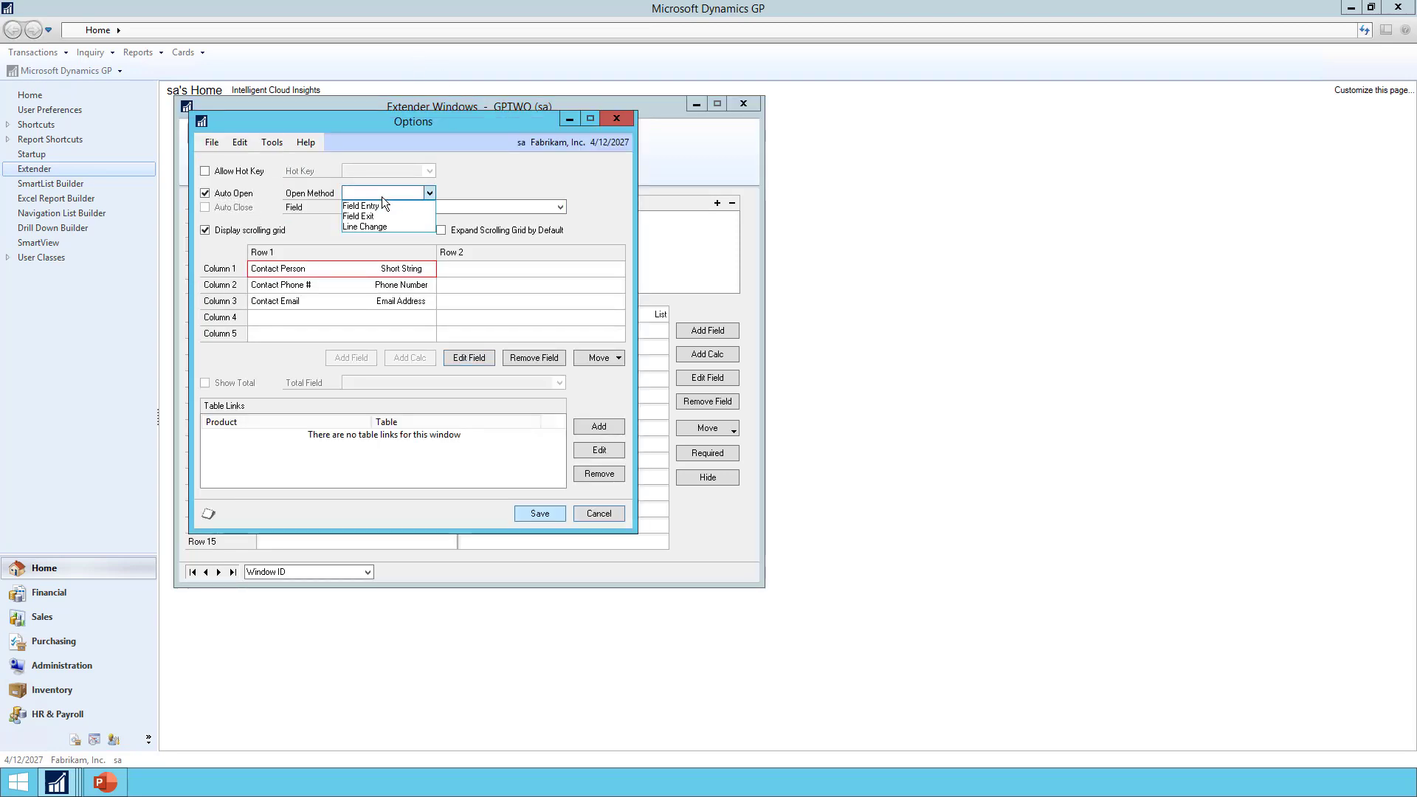
{"action": "left_click", "coordinate": [383, 205]}
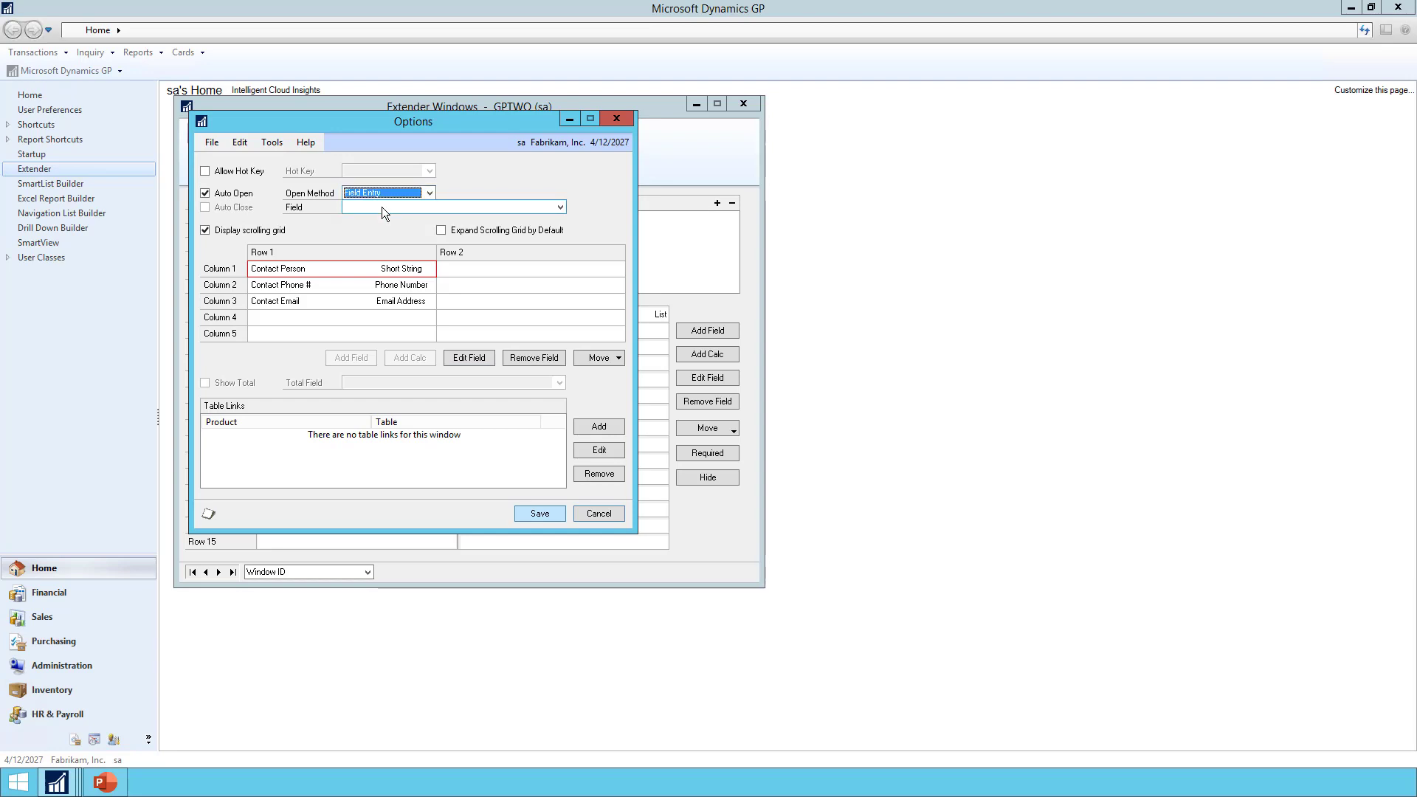
{"action": "left_click", "coordinate": [382, 207]}
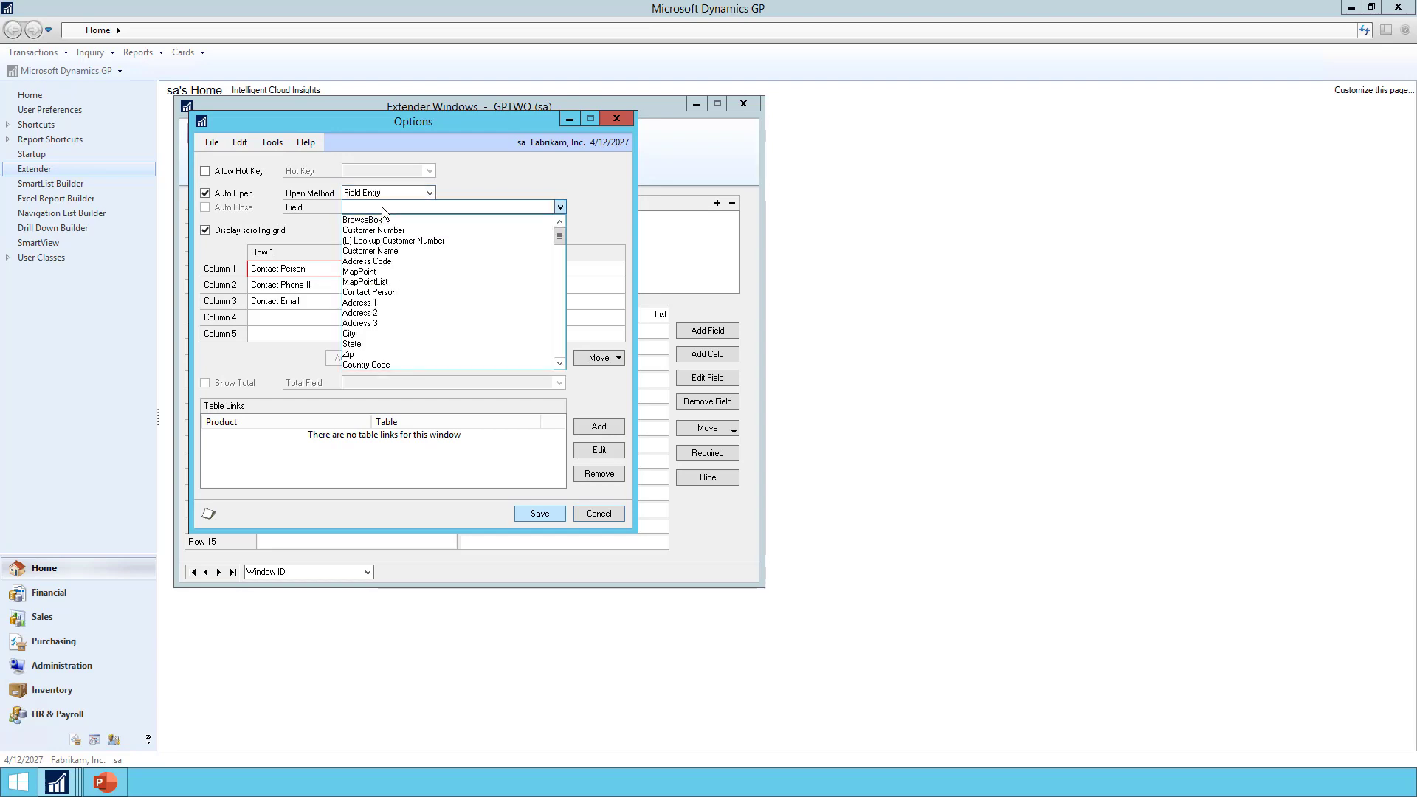
{"action": "left_click", "coordinate": [390, 293]}
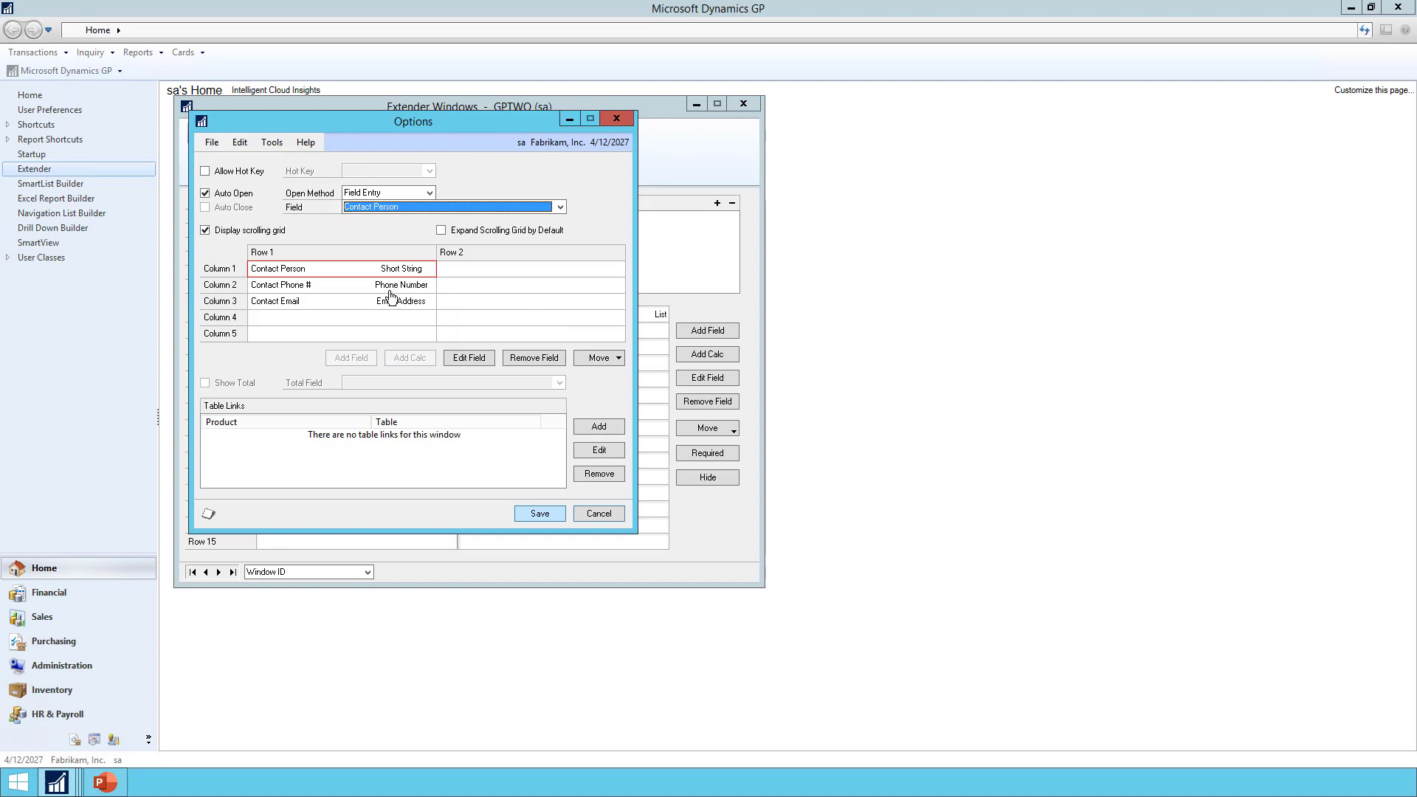
Enable hot key Ctrl+D for the window and save the options
{"action": "left_click", "coordinate": [207, 172]}
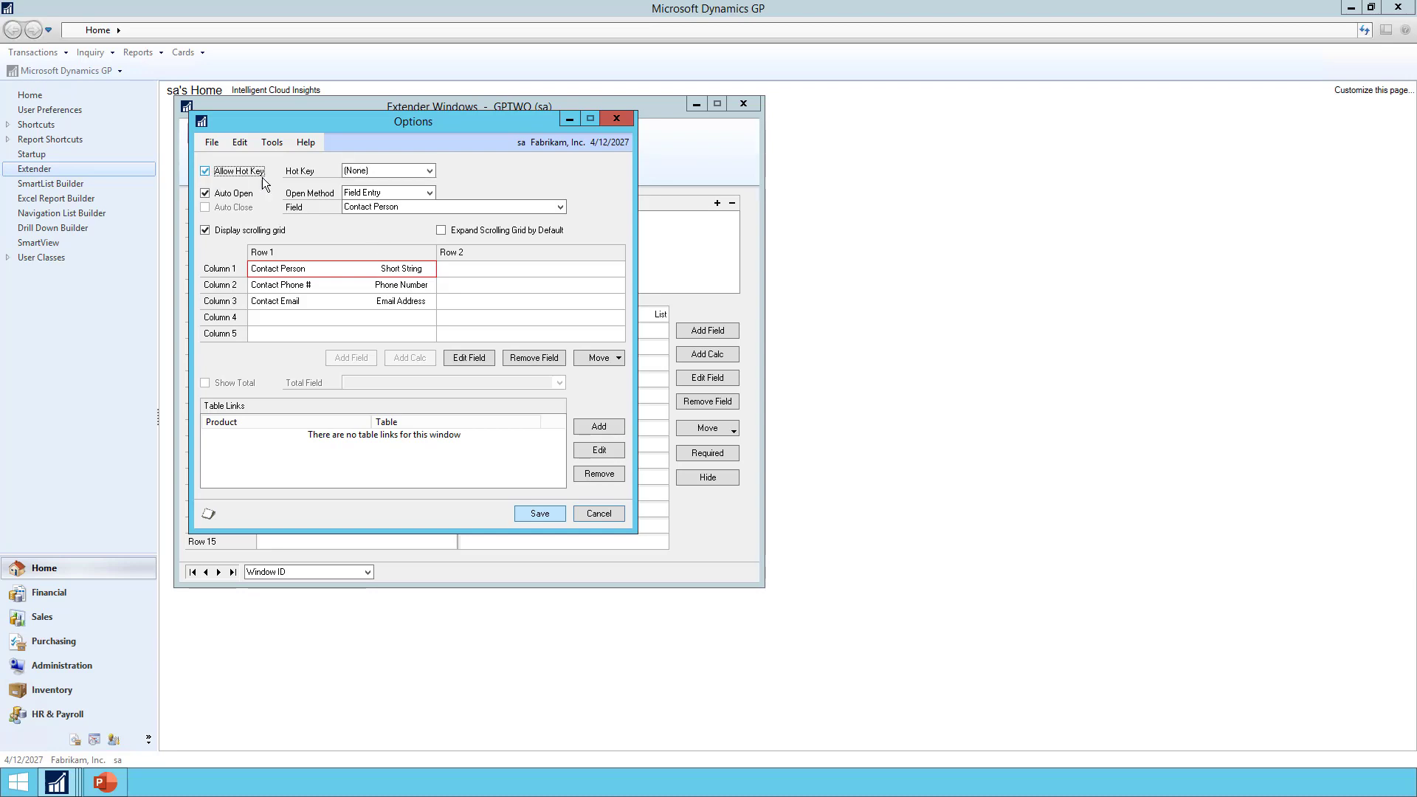
{"action": "left_click", "coordinate": [372, 173]}
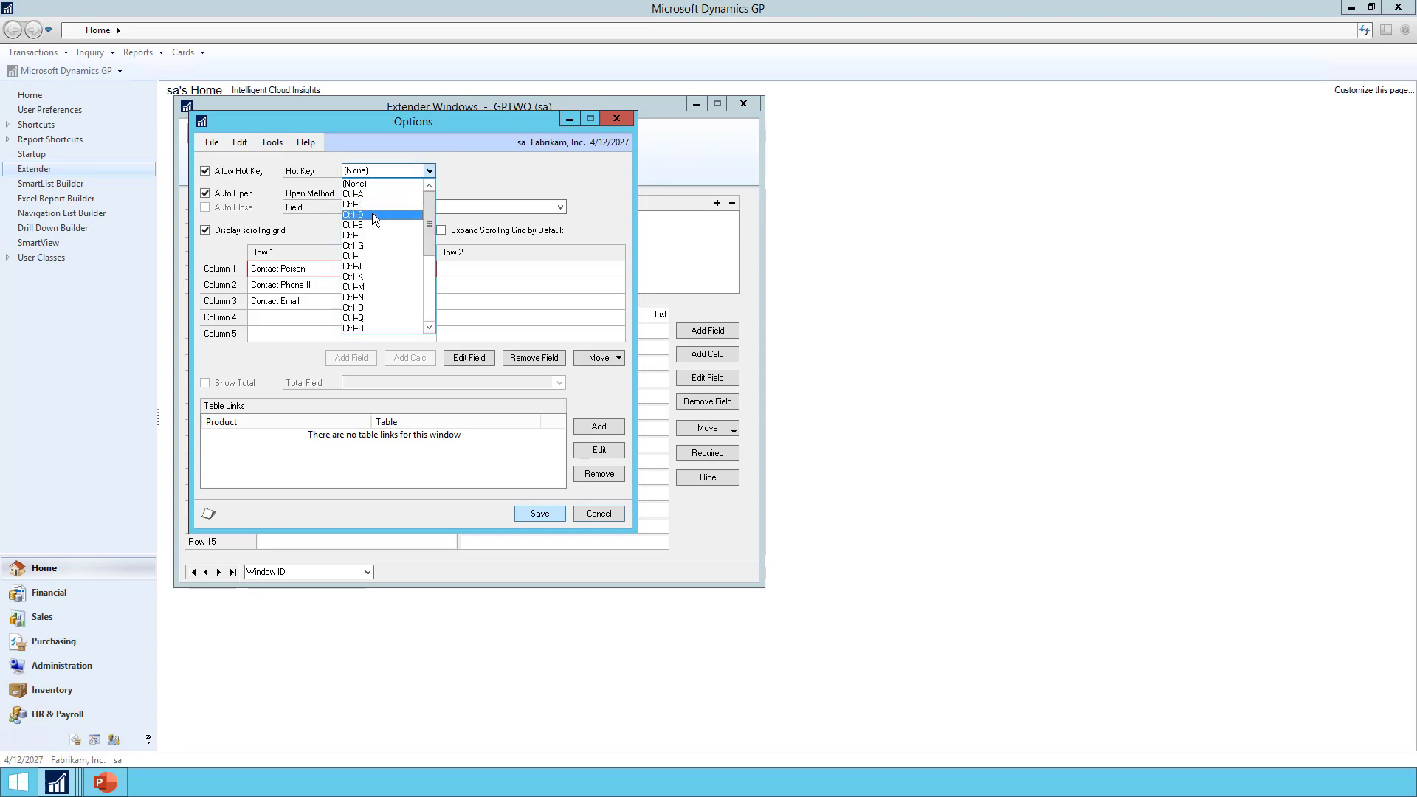
{"action": "left_click", "coordinate": [372, 214]}
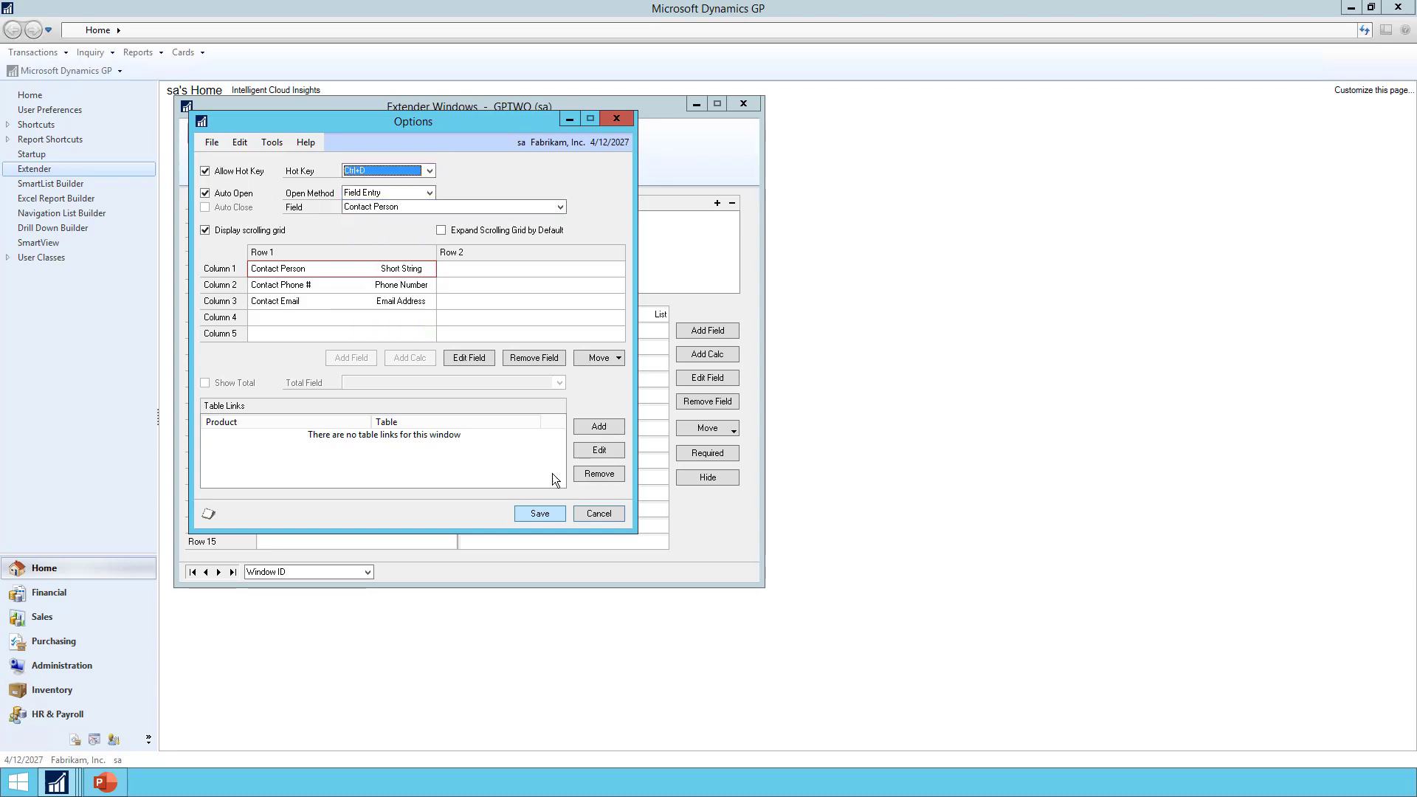
{"action": "left_click", "coordinate": [552, 518]}
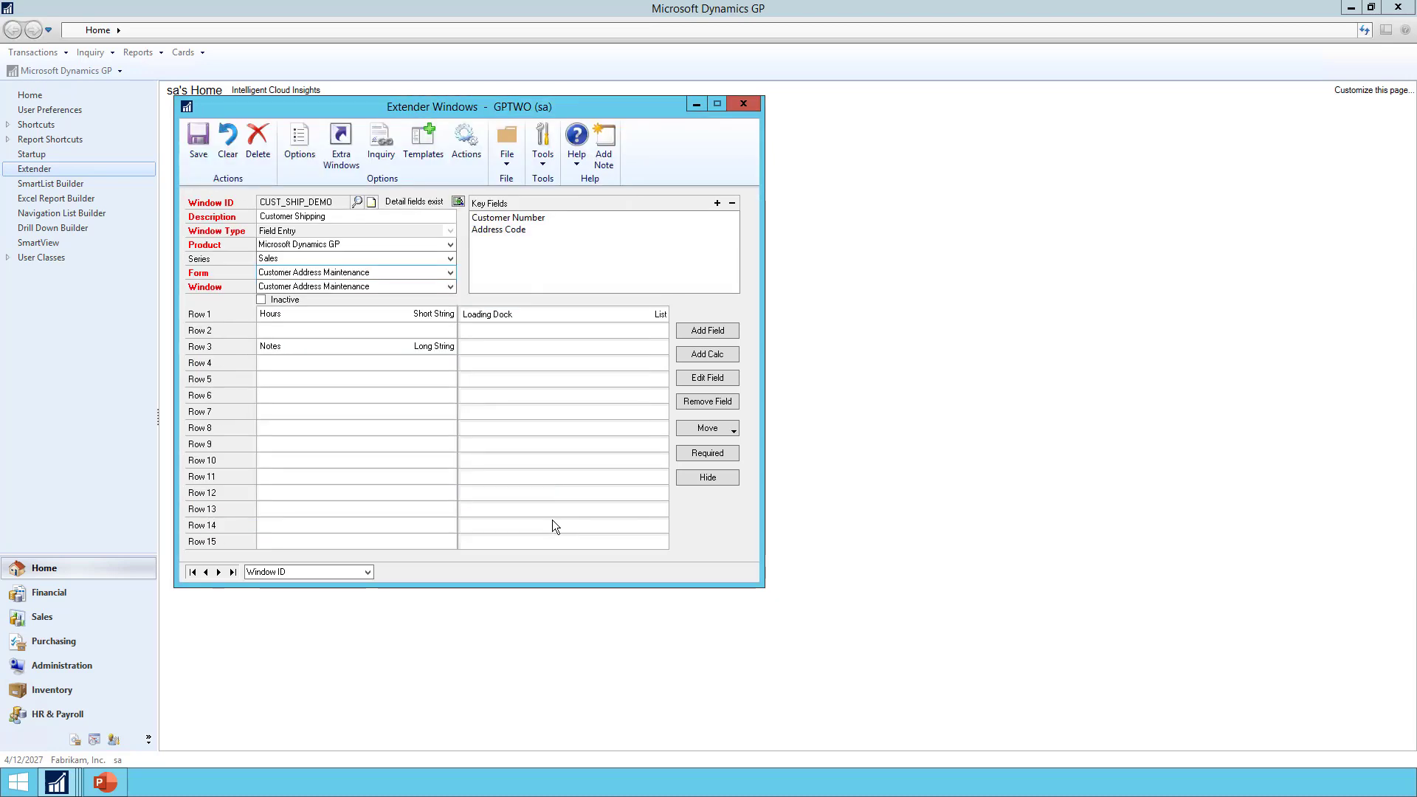
Save the CUST_SHIP_DEMO definition, then reopen Customer Address Maintenance on the first customer's PRIMARY address
{"action": "left_click", "coordinate": [202, 148]}
{"action": "mouse_move", "coordinate": [57, 782]}
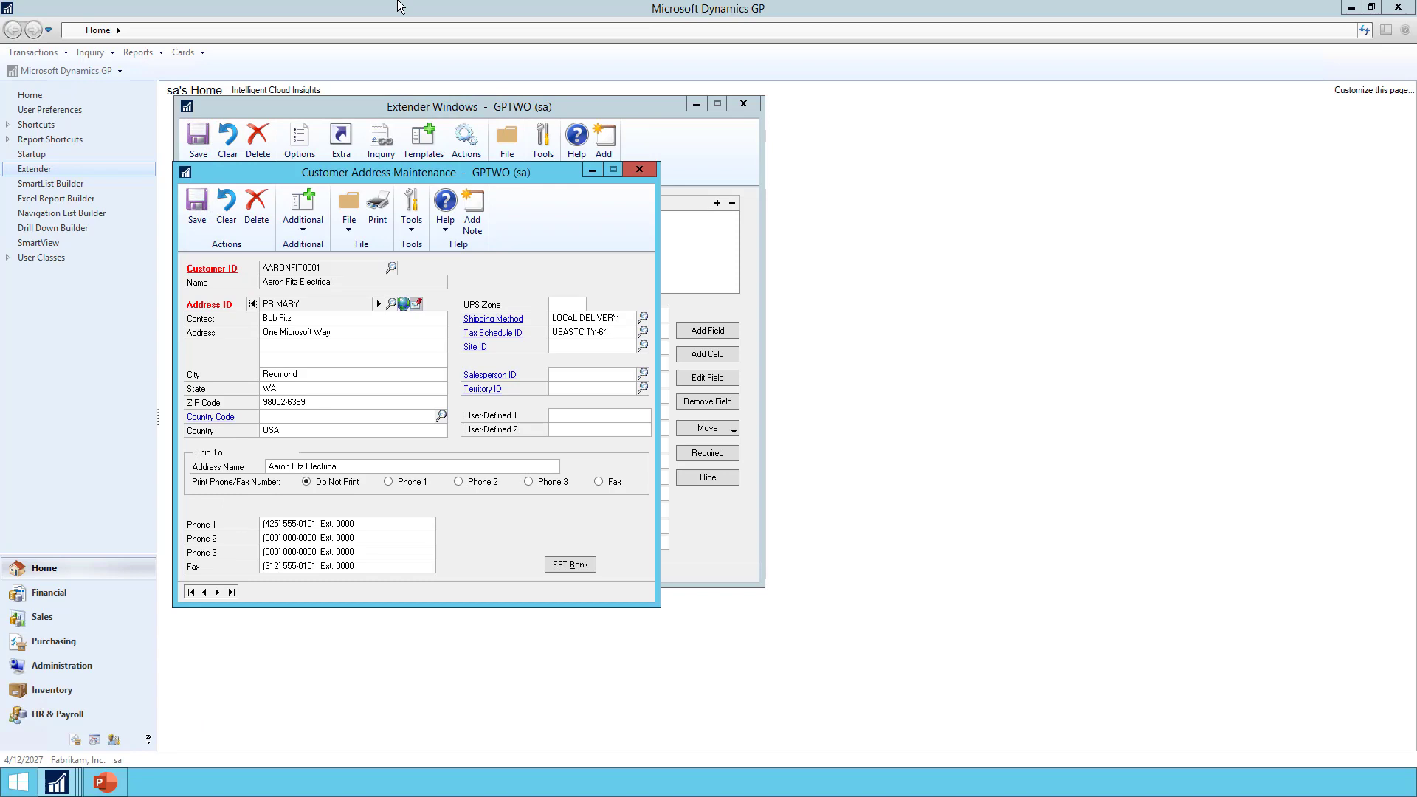
{"action": "left_click", "coordinate": [632, 166]}
{"action": "left_click", "coordinate": [196, 52]}
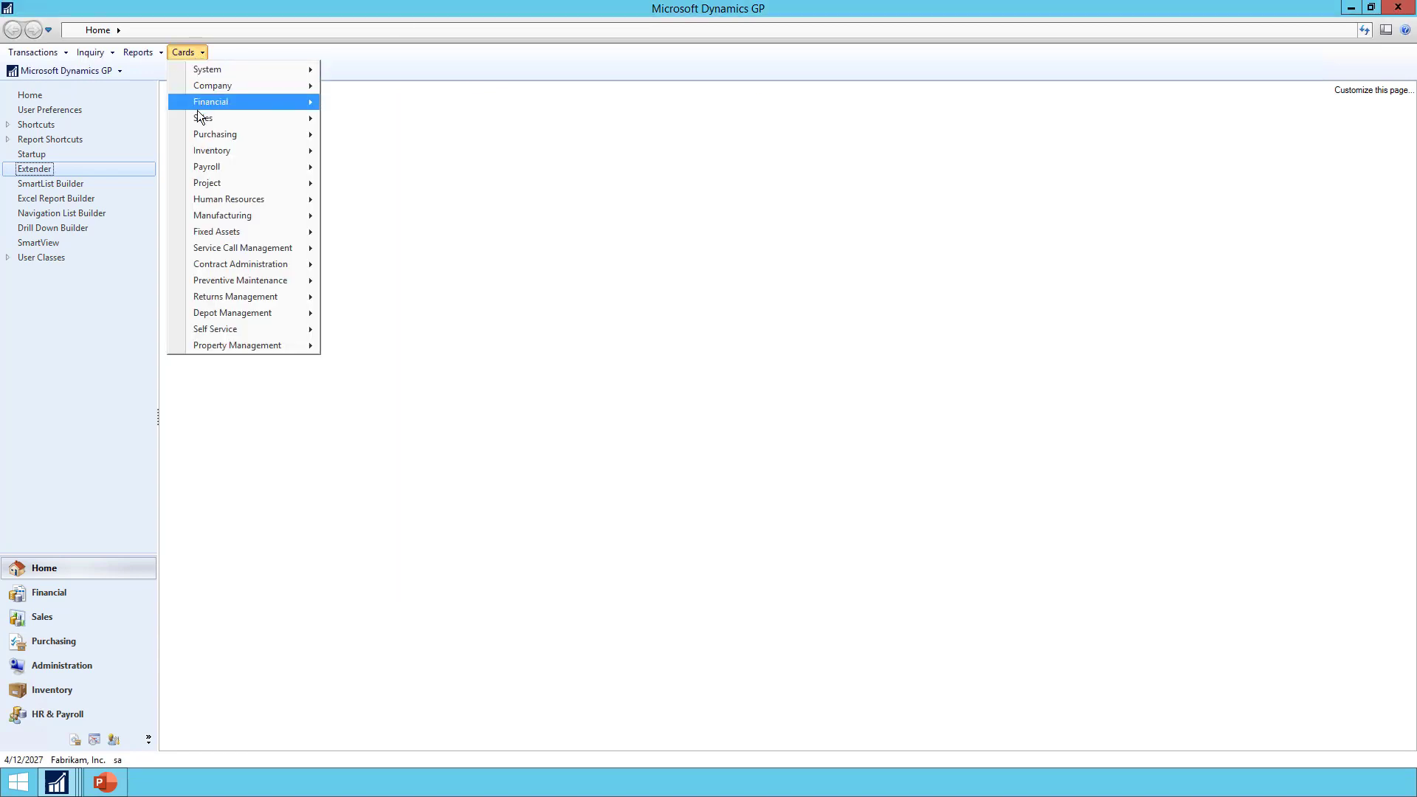
{"action": "mouse_move", "coordinate": [201, 118]}
{"action": "left_click", "coordinate": [396, 152]}
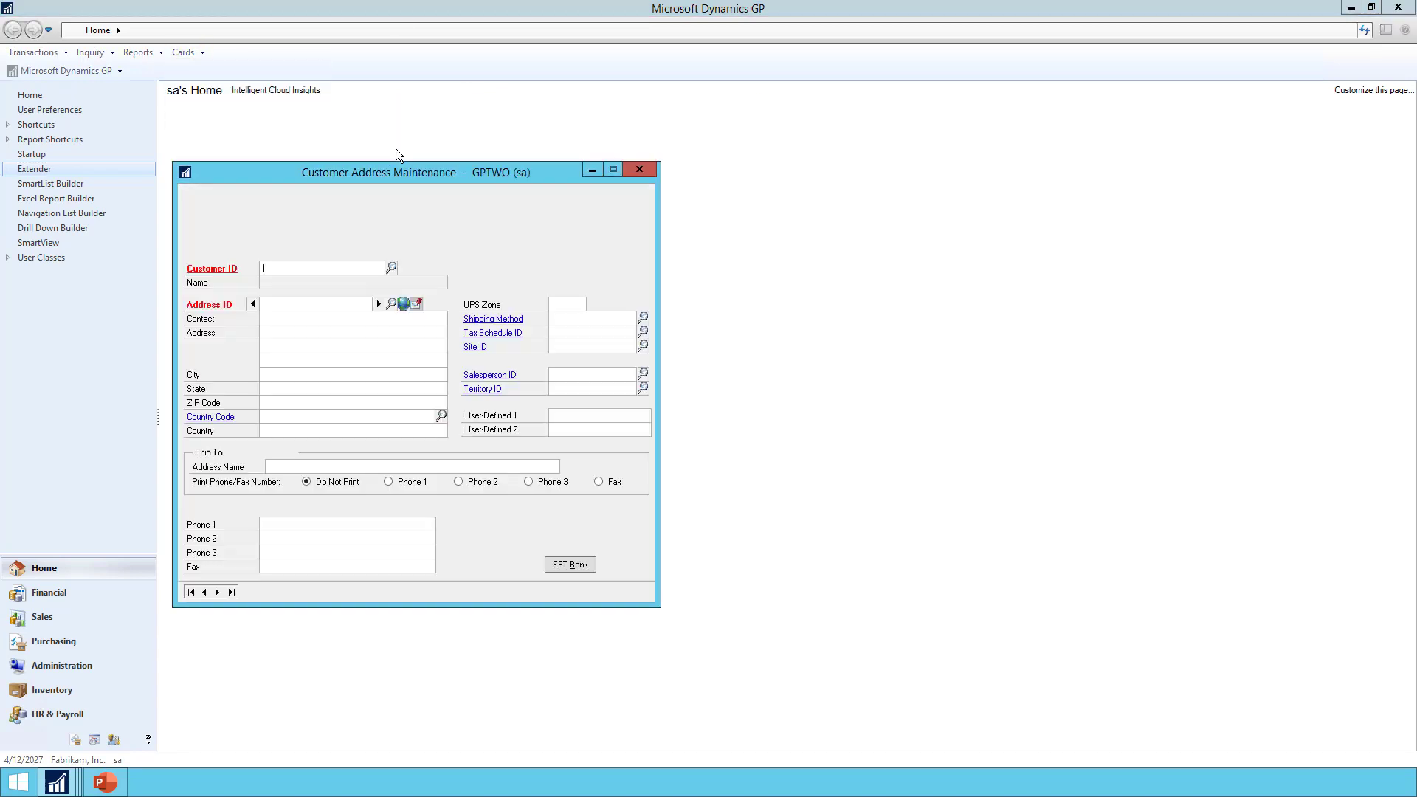
{"action": "left_click", "coordinate": [217, 592]}
{"action": "left_click", "coordinate": [379, 304]}
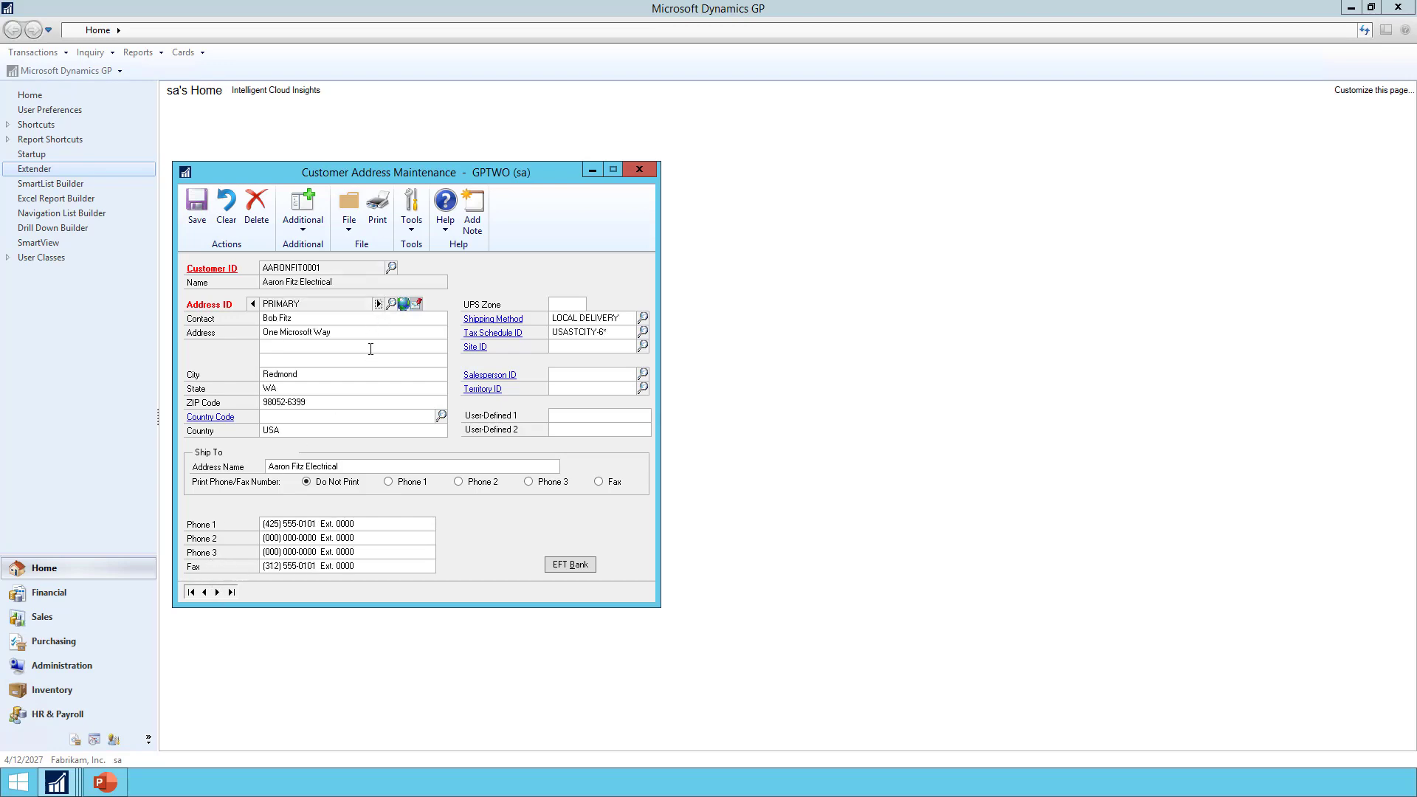
Pop up Customer Shipping with the hot key twice, closing it each time
{"action": "key", "text": "ctrl+e"}
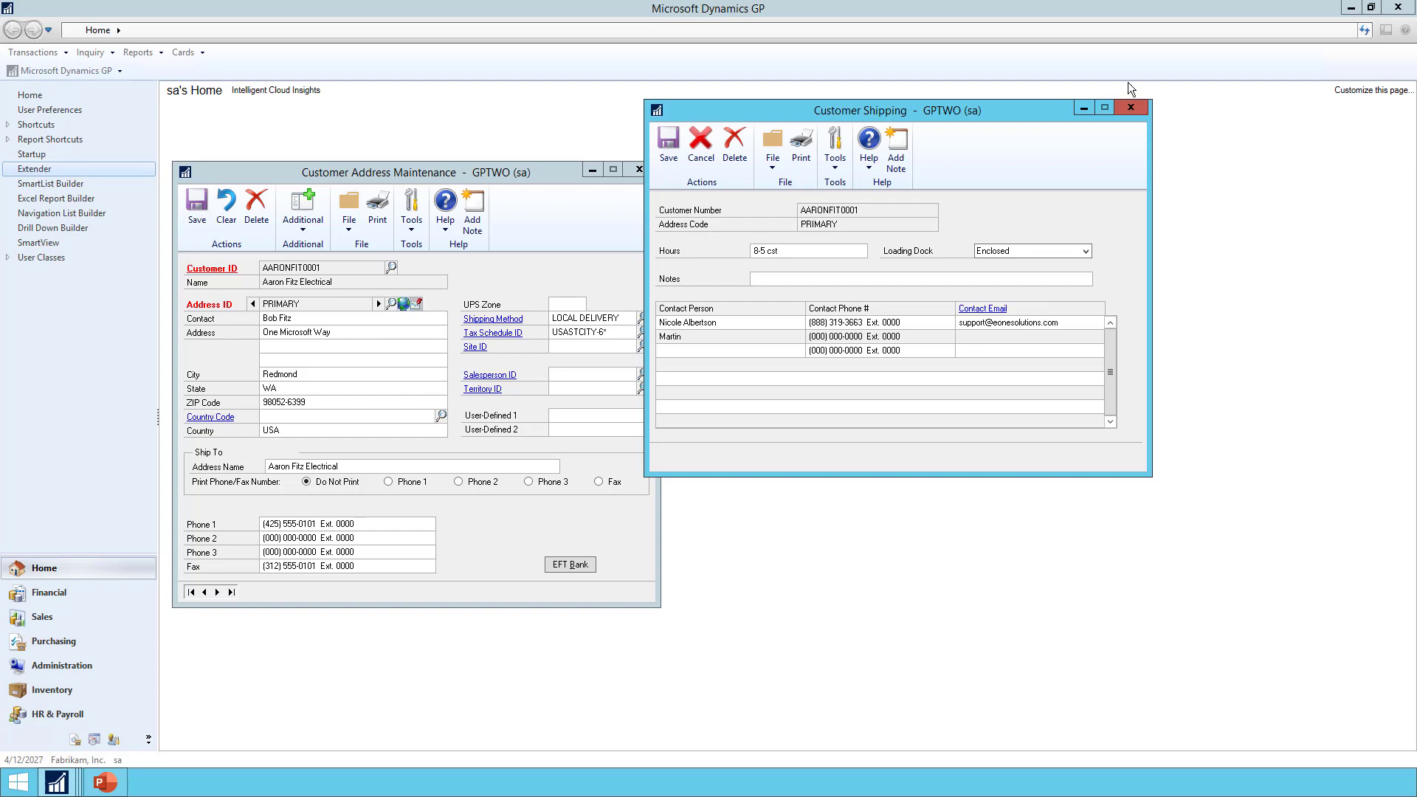
{"action": "left_click", "coordinate": [1132, 108]}
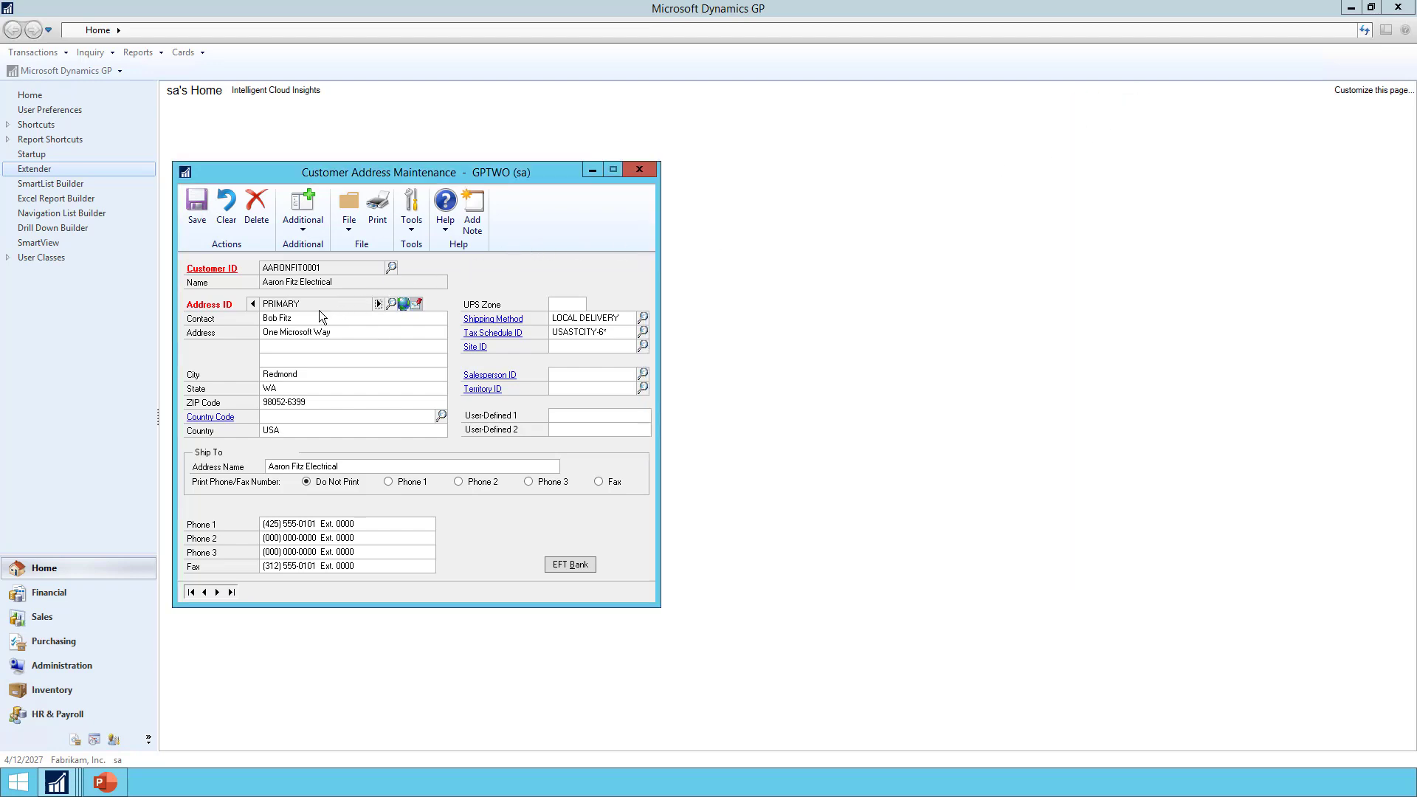
{"action": "key", "text": "ctrl+e"}
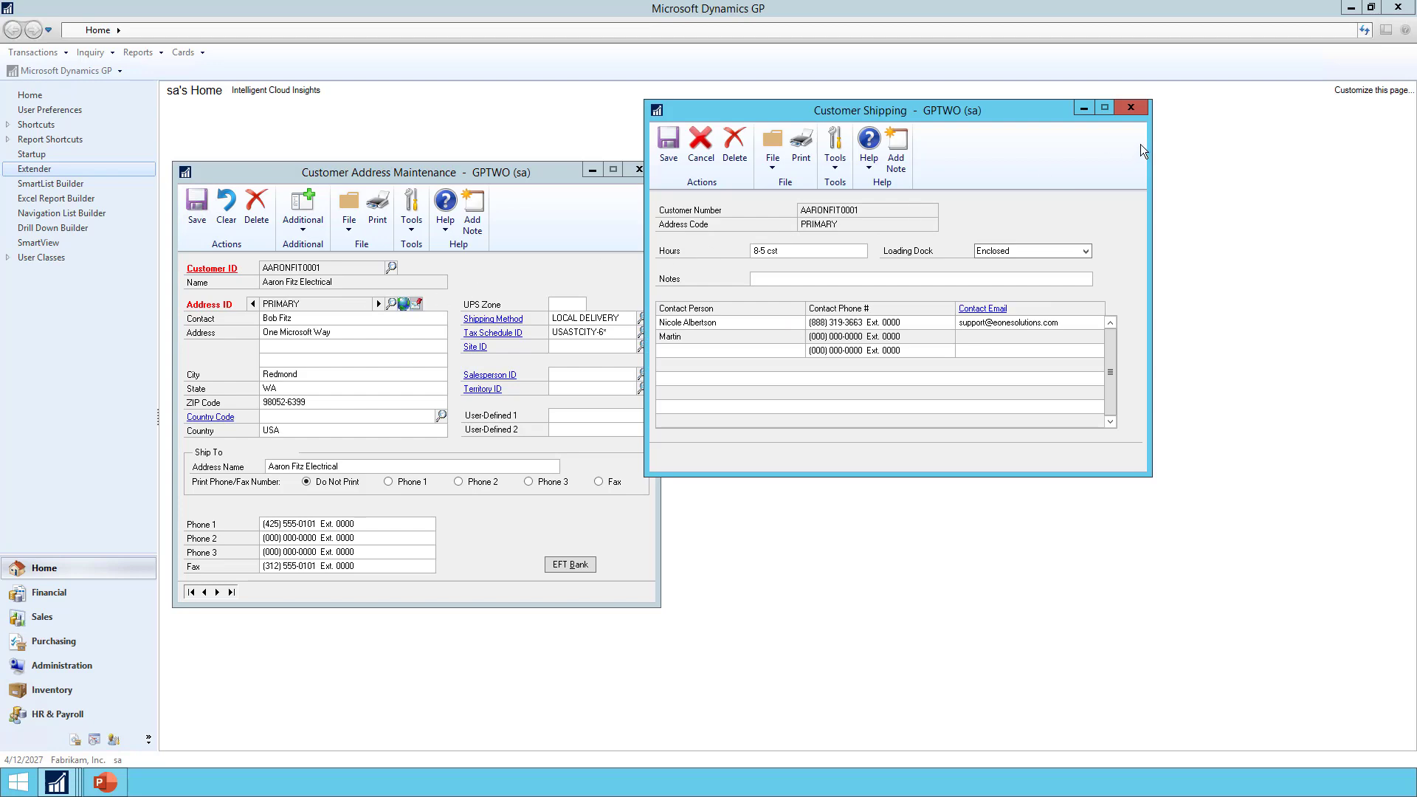
{"action": "left_click", "coordinate": [1132, 108]}
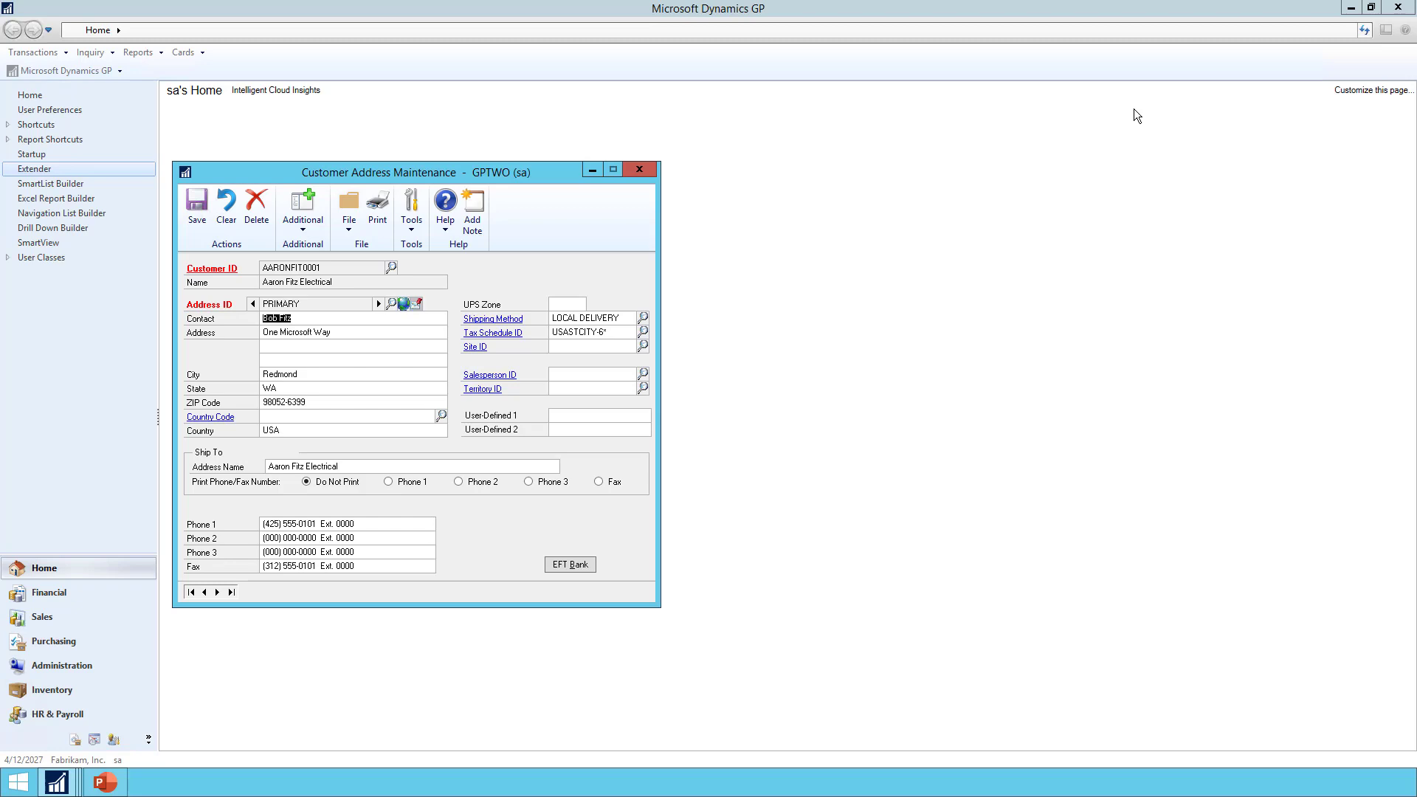
Load CUST_SHIP_DEMO through the Window ID lookup and confirm its Linked Inquiries list is empty
{"action": "mouse_move", "coordinate": [57, 782]}
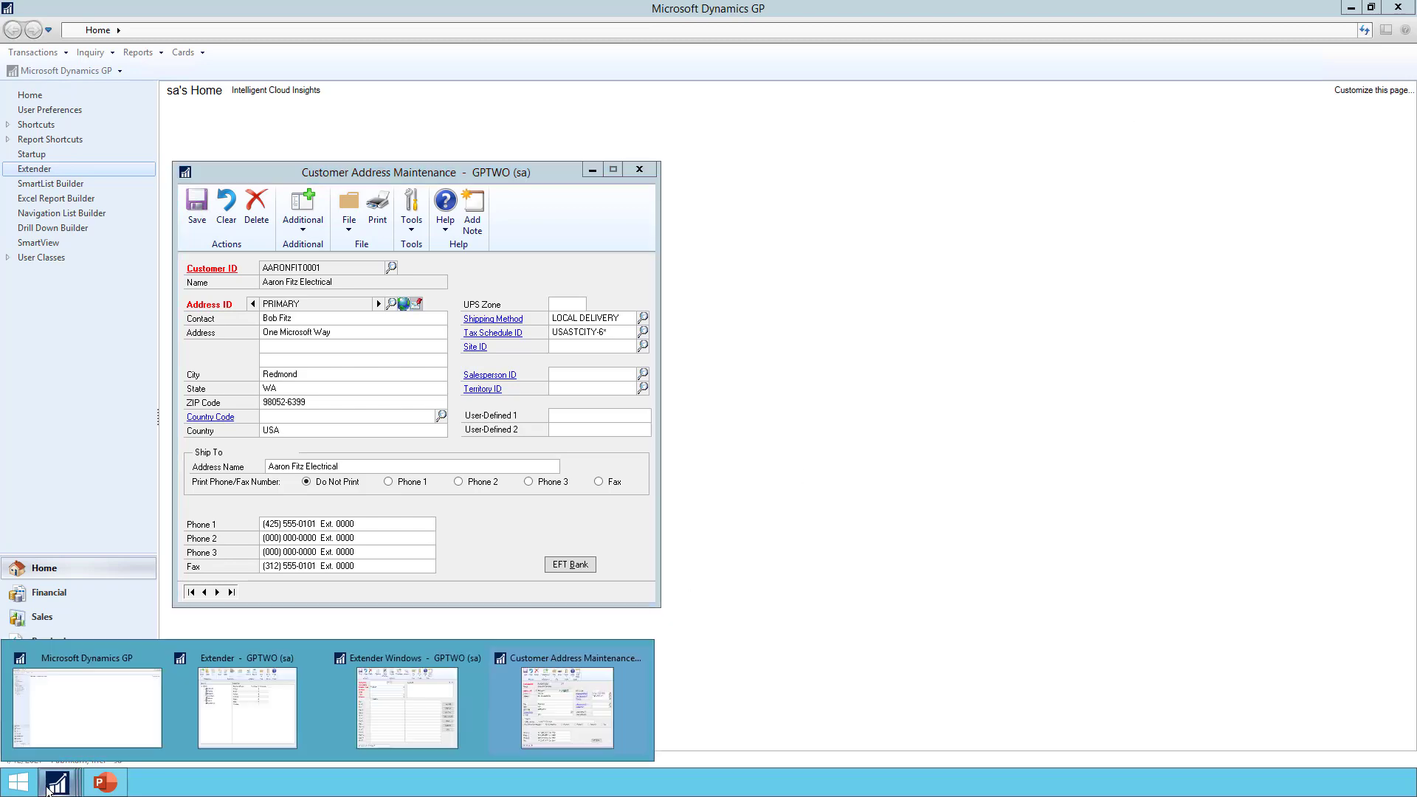
{"action": "left_click", "coordinate": [214, 727]}
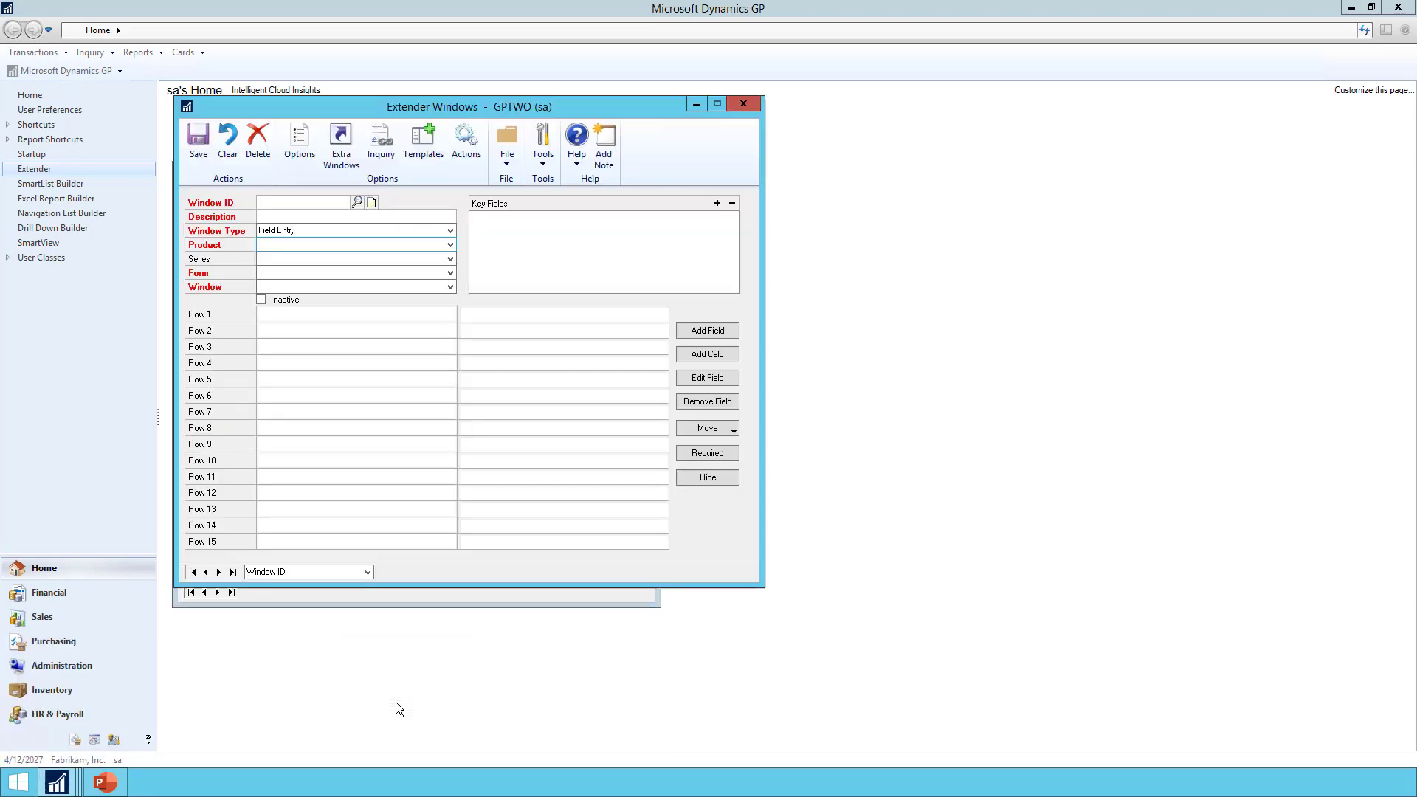
{"action": "left_click", "coordinate": [358, 203]}
{"action": "double_click", "coordinate": [374, 298]}
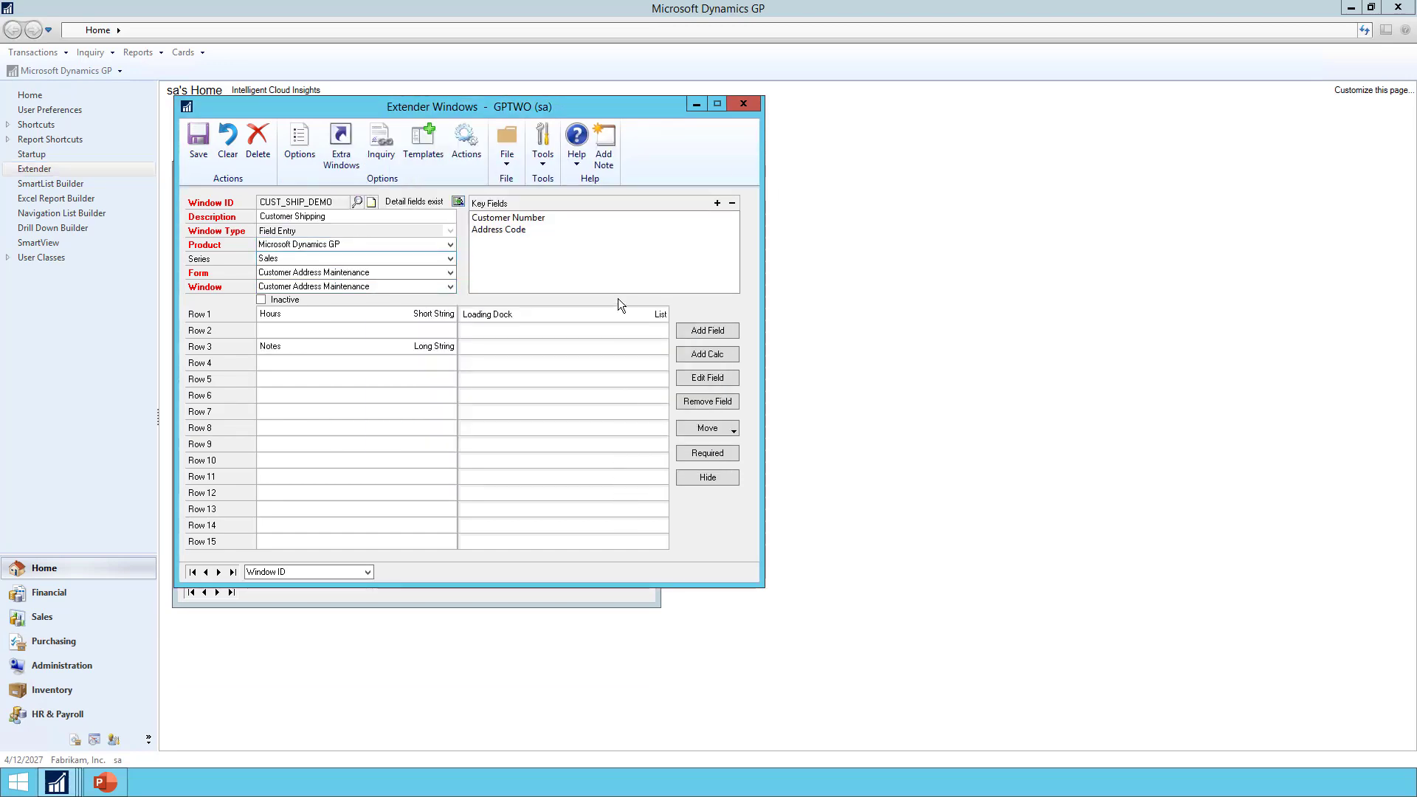
{"action": "left_click", "coordinate": [381, 140]}
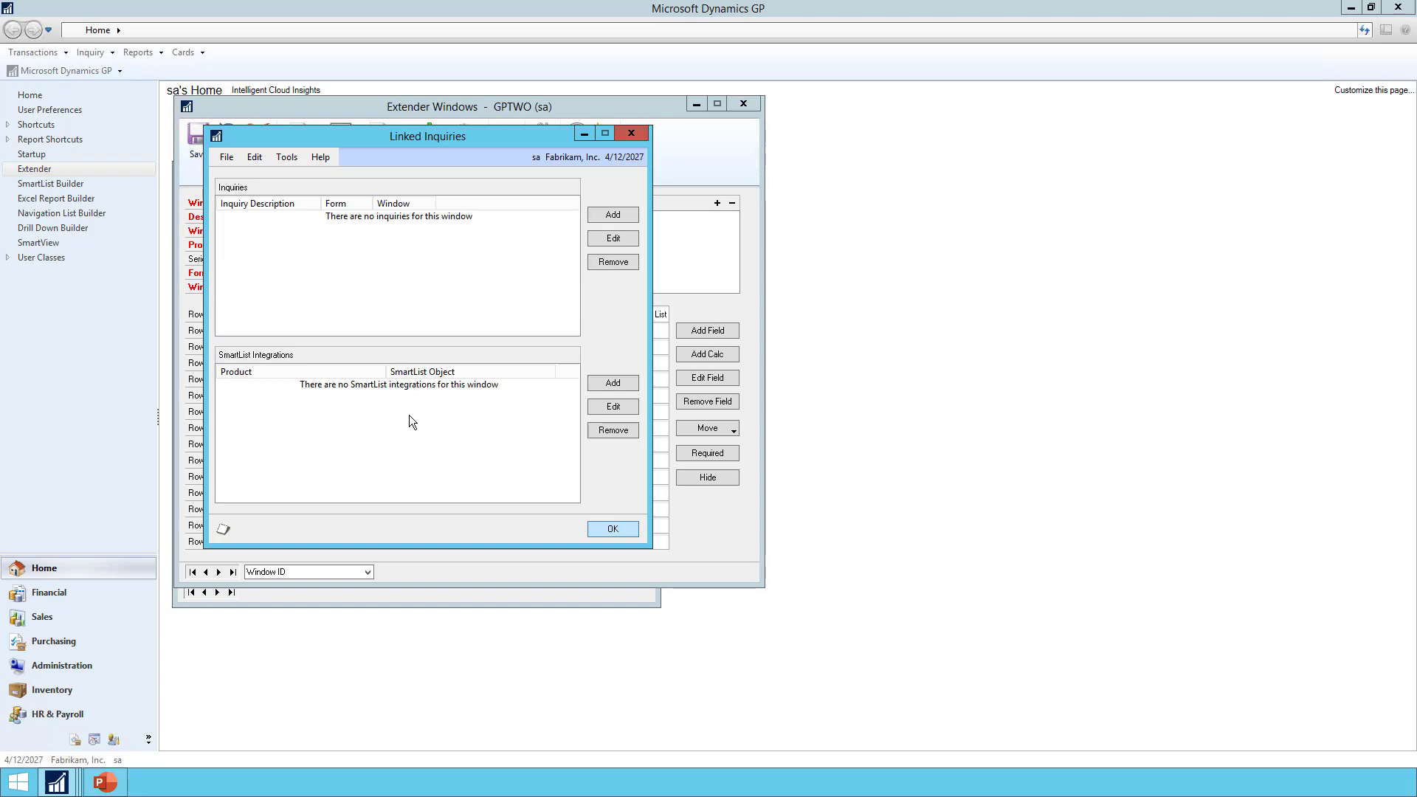
{"action": "left_click", "coordinate": [604, 526]}
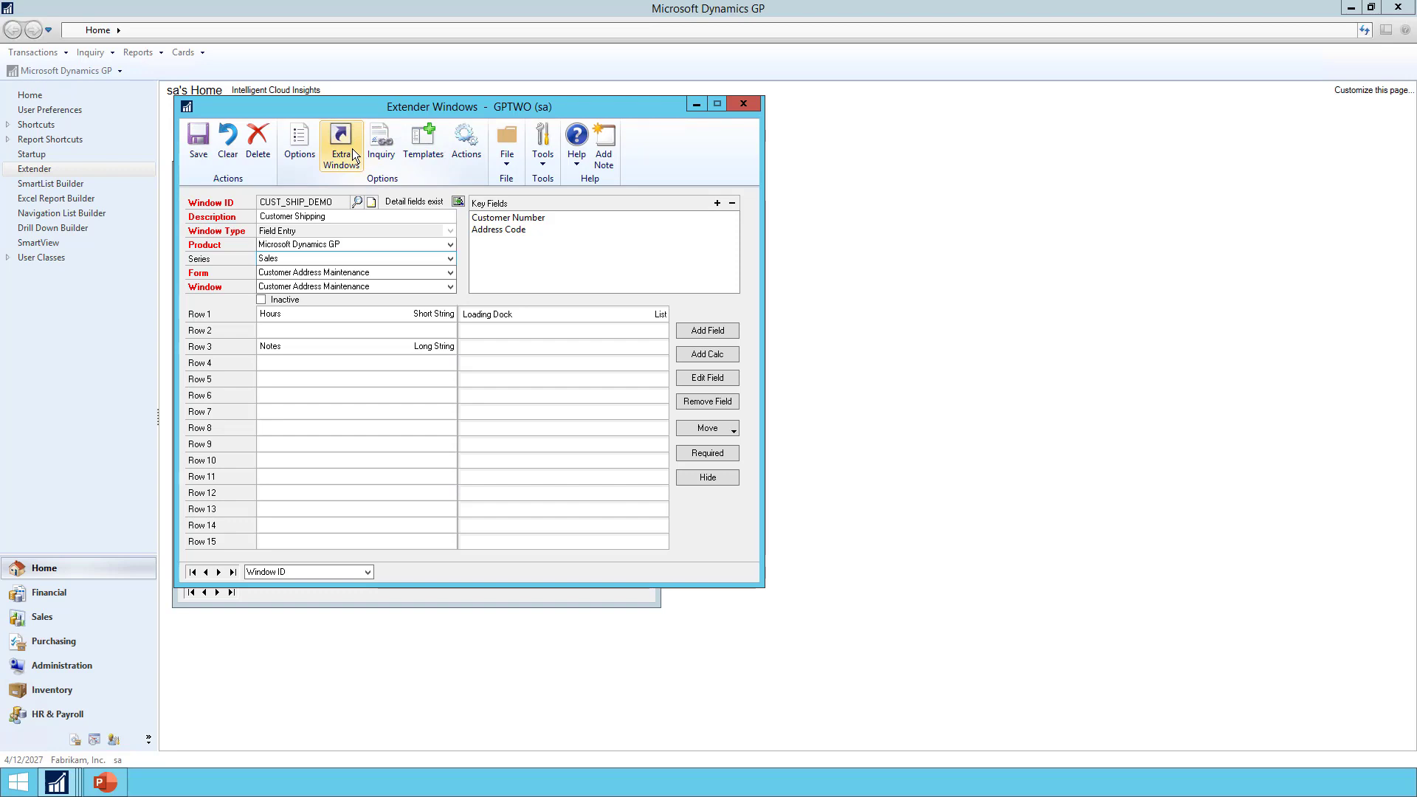
Browse the available action types for CUST_SHIP_DEMO, then cancel without adding an action
{"action": "left_click", "coordinate": [466, 148]}
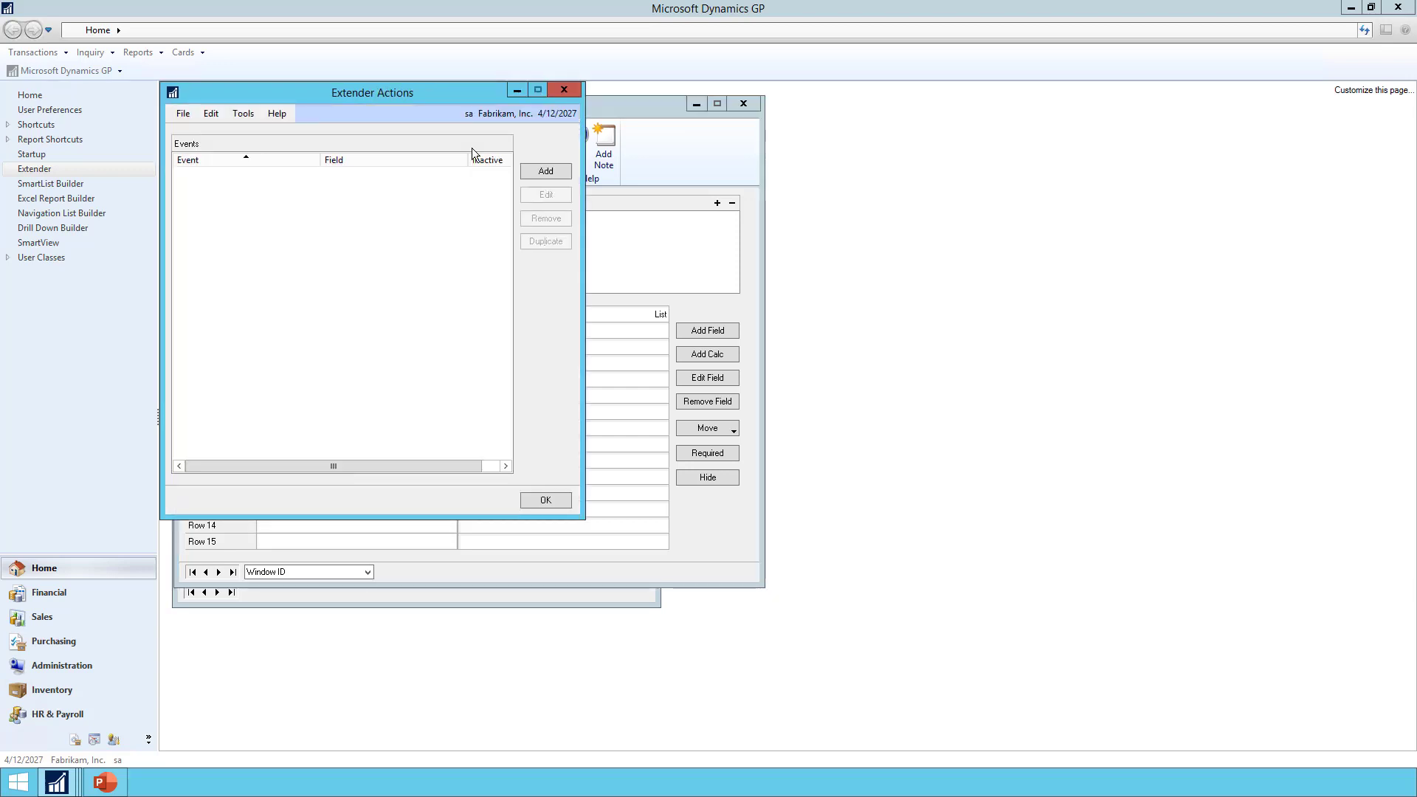
{"action": "left_click", "coordinate": [546, 171]}
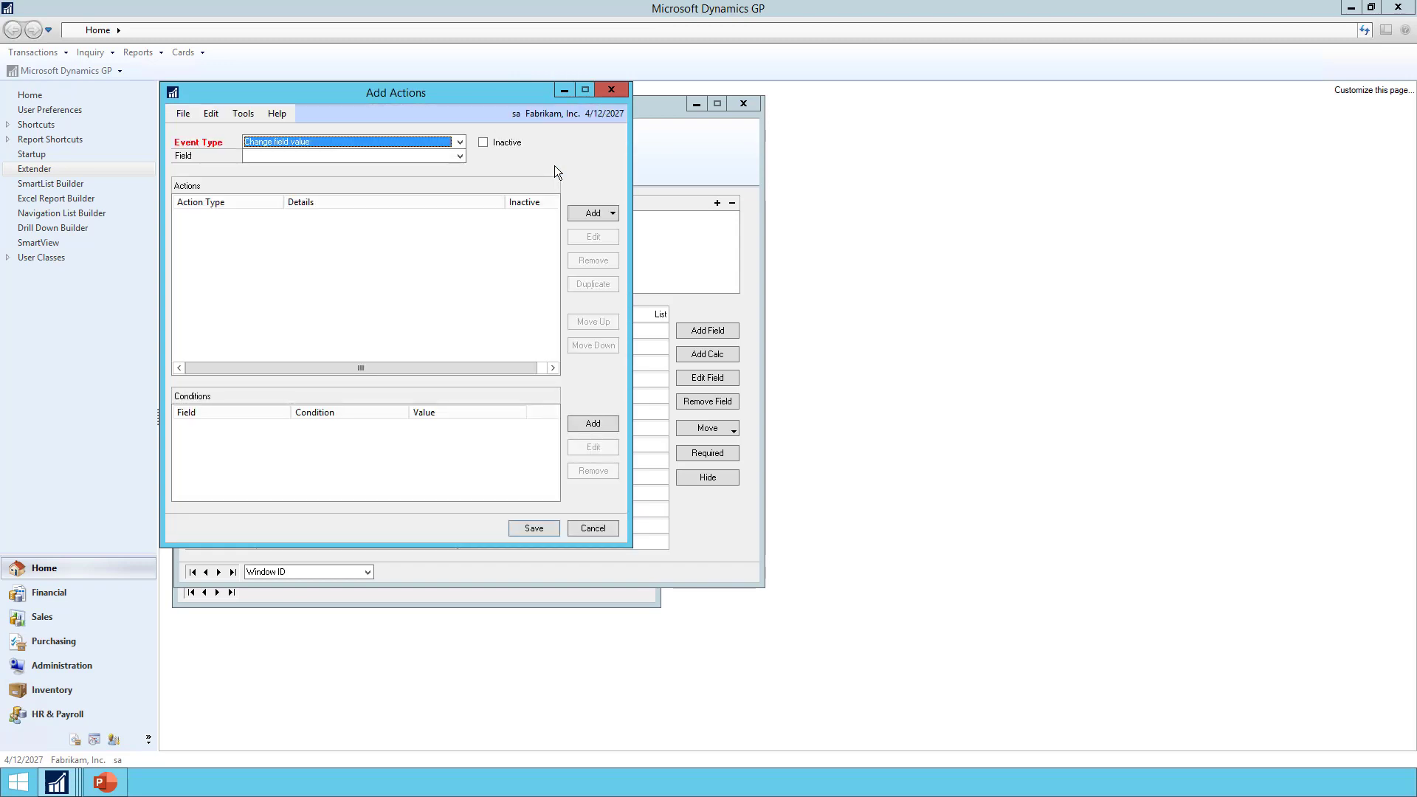
{"action": "left_click", "coordinate": [599, 216]}
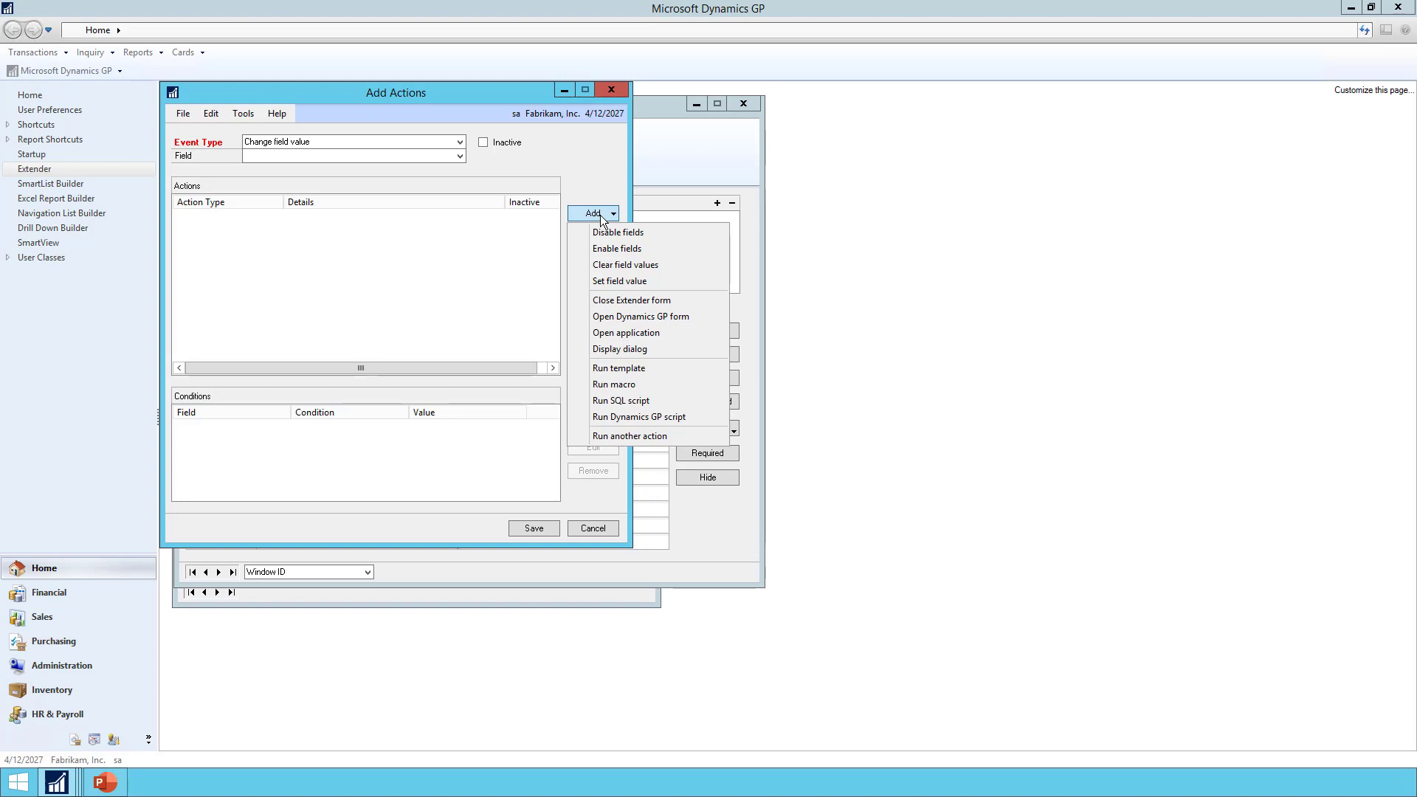
{"action": "left_click", "coordinate": [592, 164]}
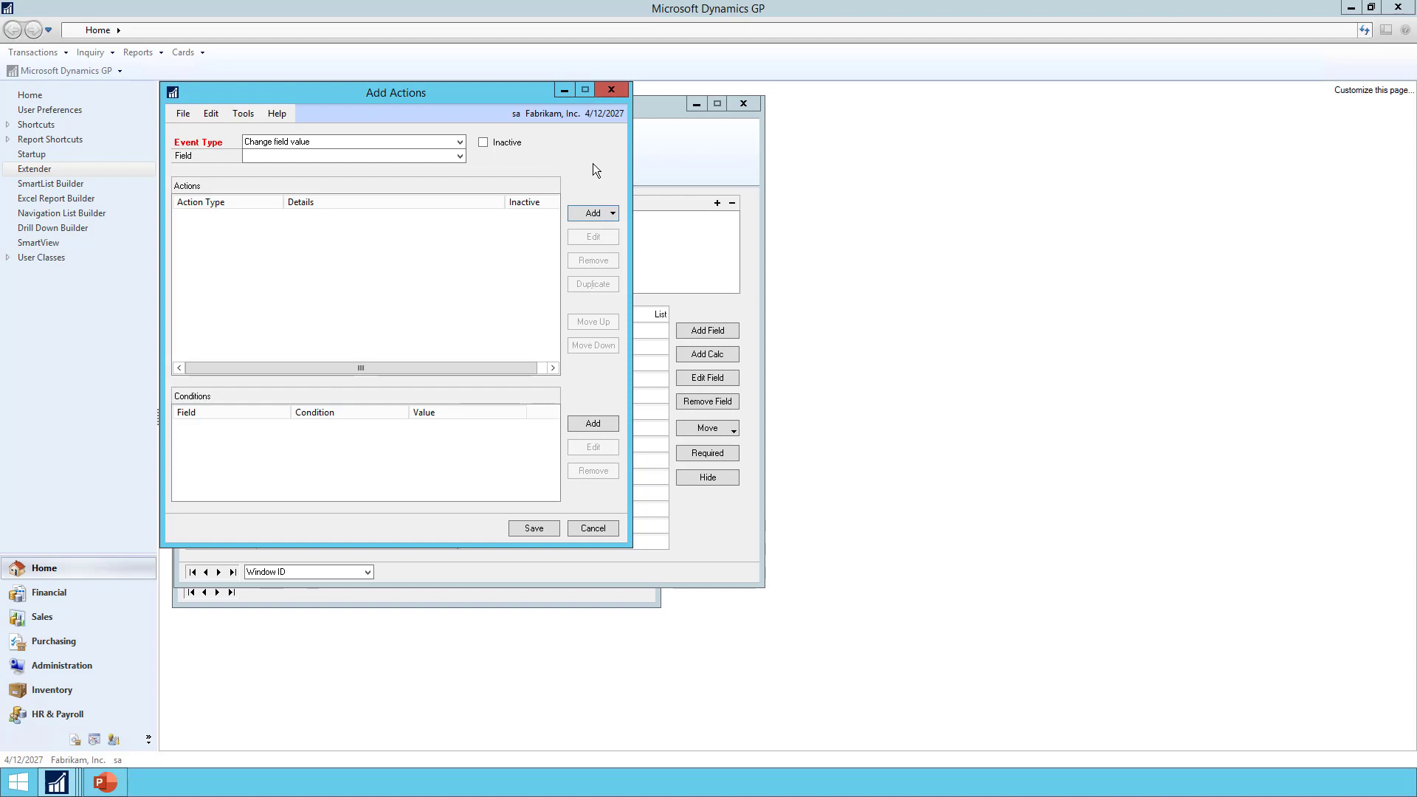
{"action": "left_click", "coordinate": [592, 534]}
{"action": "left_click", "coordinate": [544, 502]}
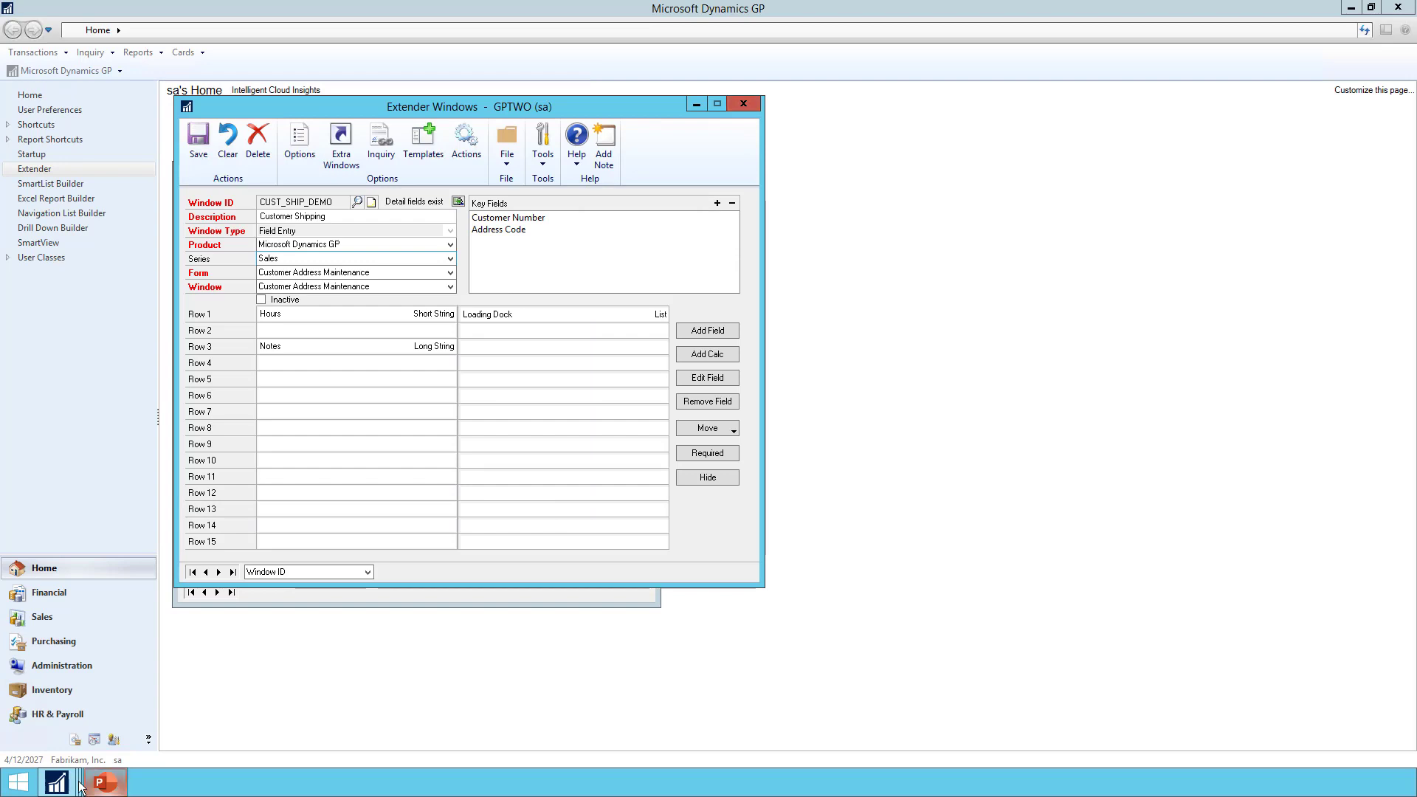
Open Customer Shipping from Customer Address Maintenance's Additional menu
{"action": "mouse_move", "coordinate": [57, 782]}
{"action": "left_click", "coordinate": [548, 736]}
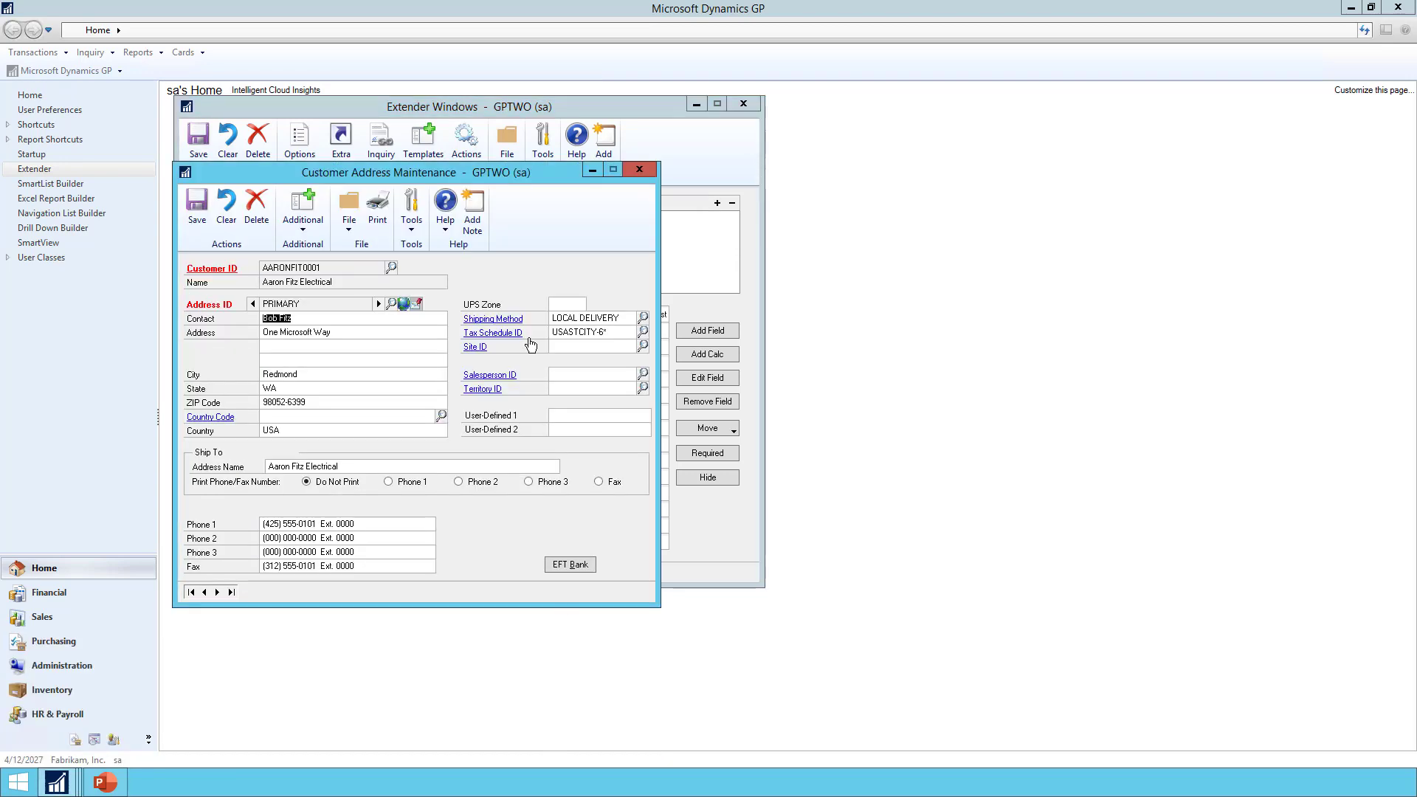
{"action": "left_click", "coordinate": [302, 219]}
{"action": "left_click", "coordinate": [317, 264]}
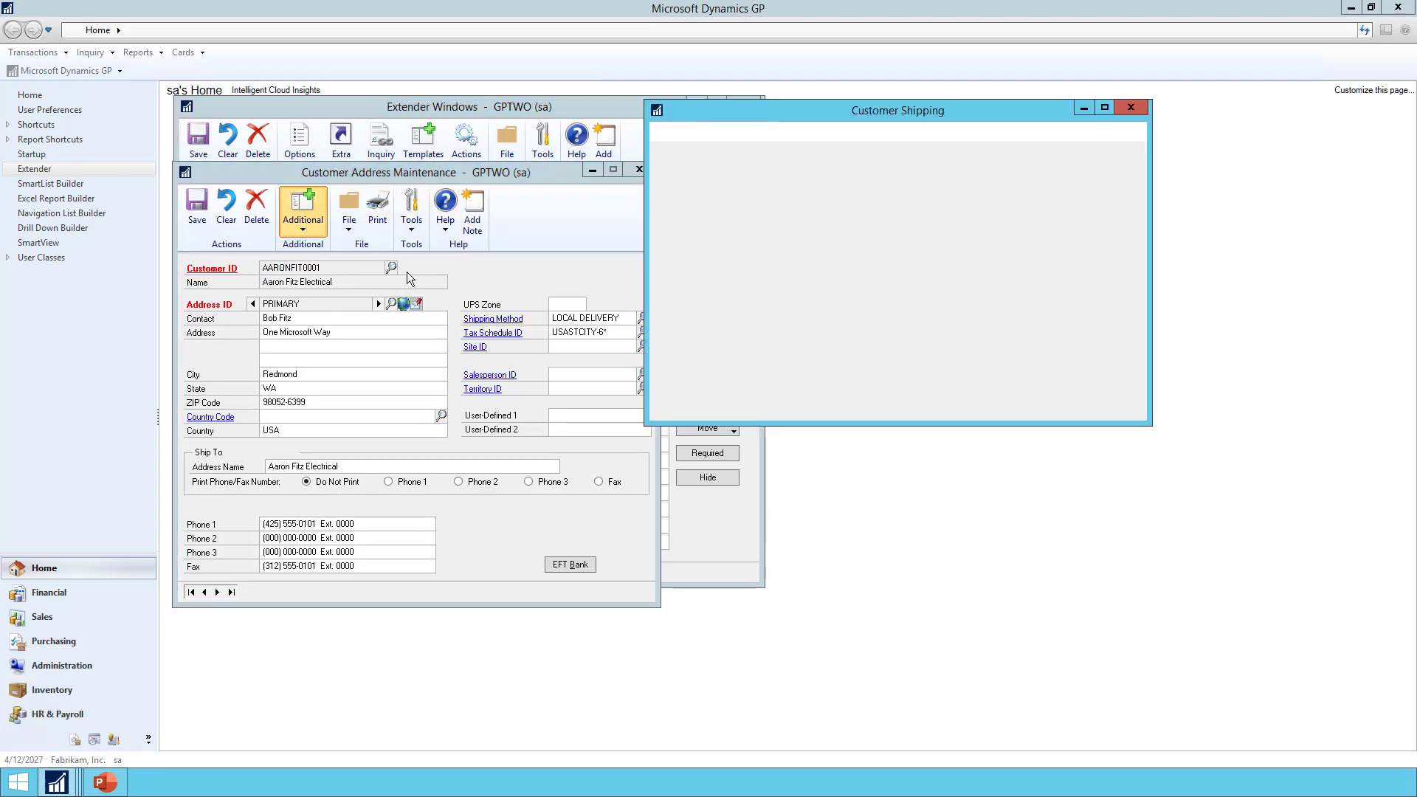